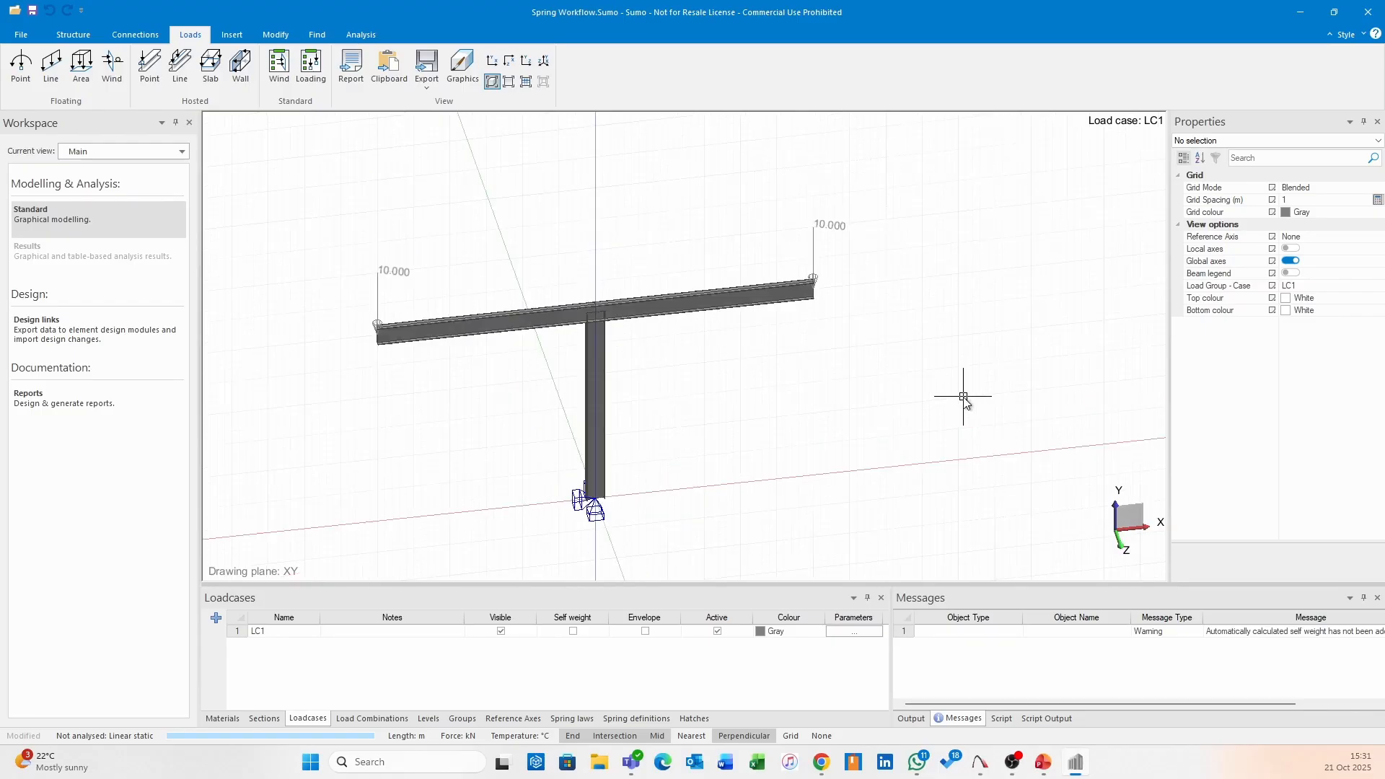
- Look over the T-shaped frame model and its spring laws and spring definitions tables
middle_drag(611, 202, 685, 275)
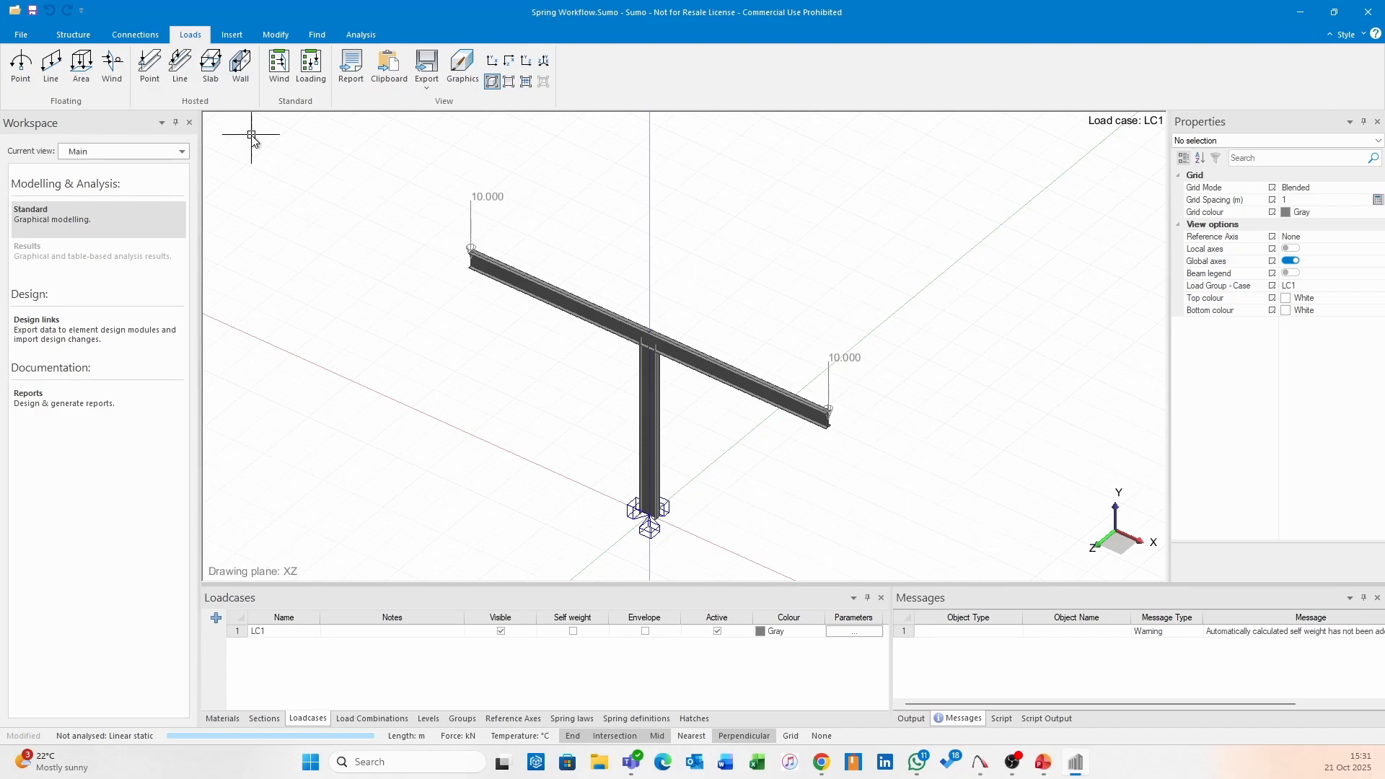
click(74, 34)
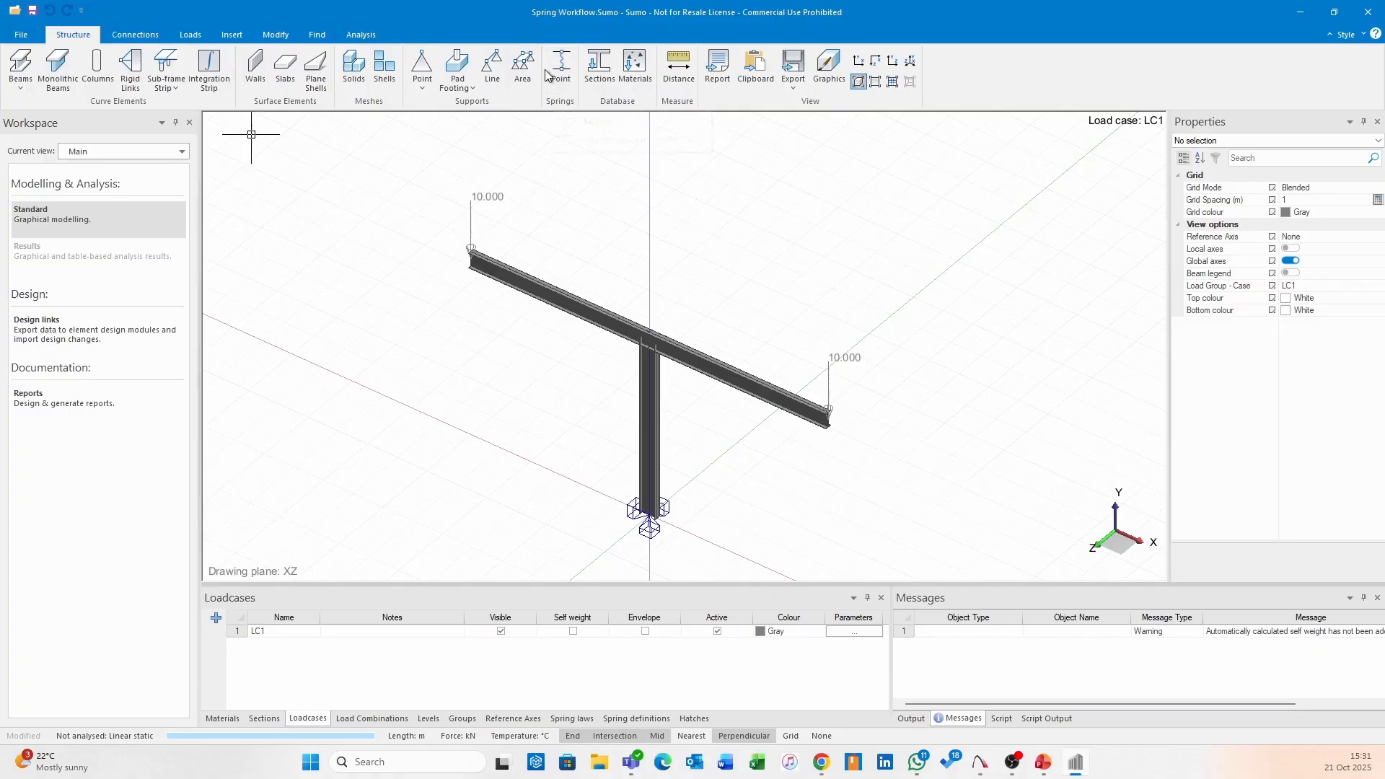
click(577, 717)
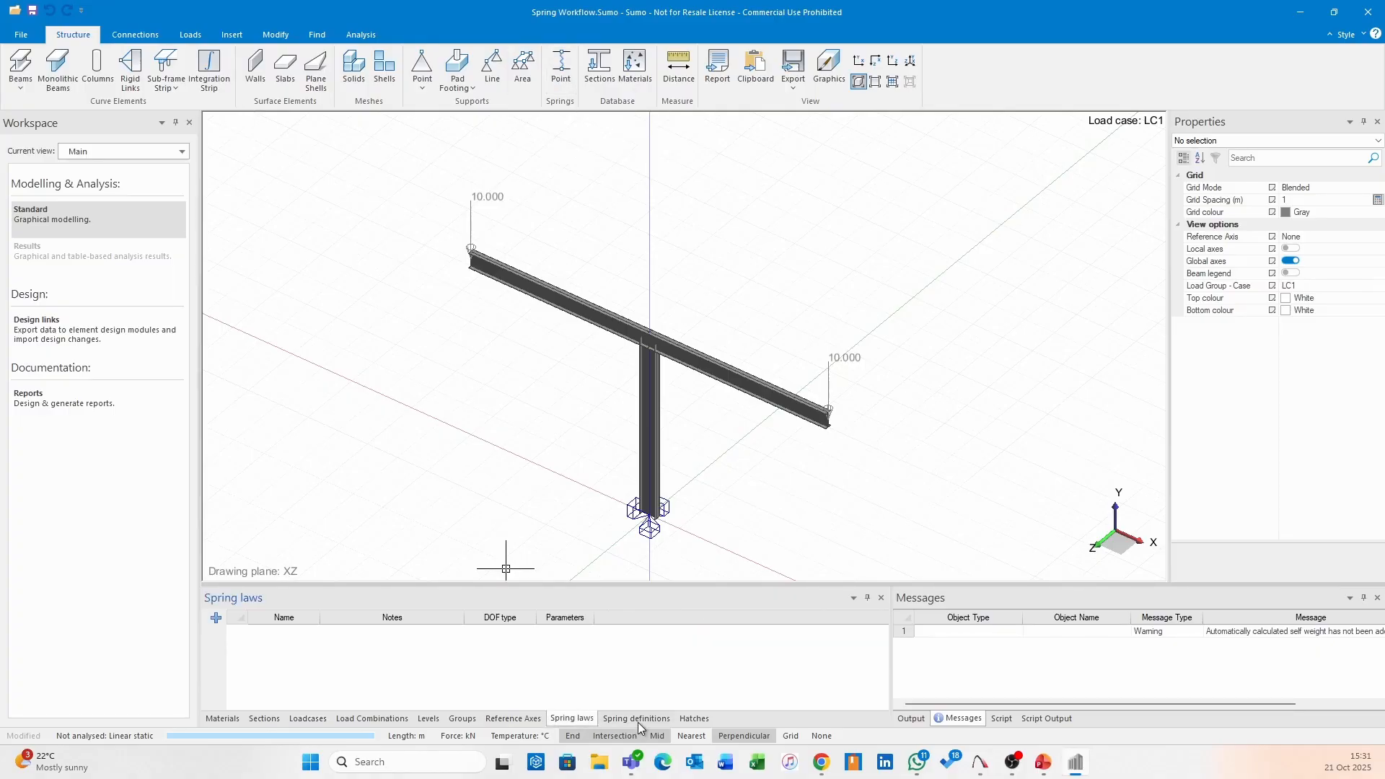
click(634, 718)
click(573, 719)
click(635, 718)
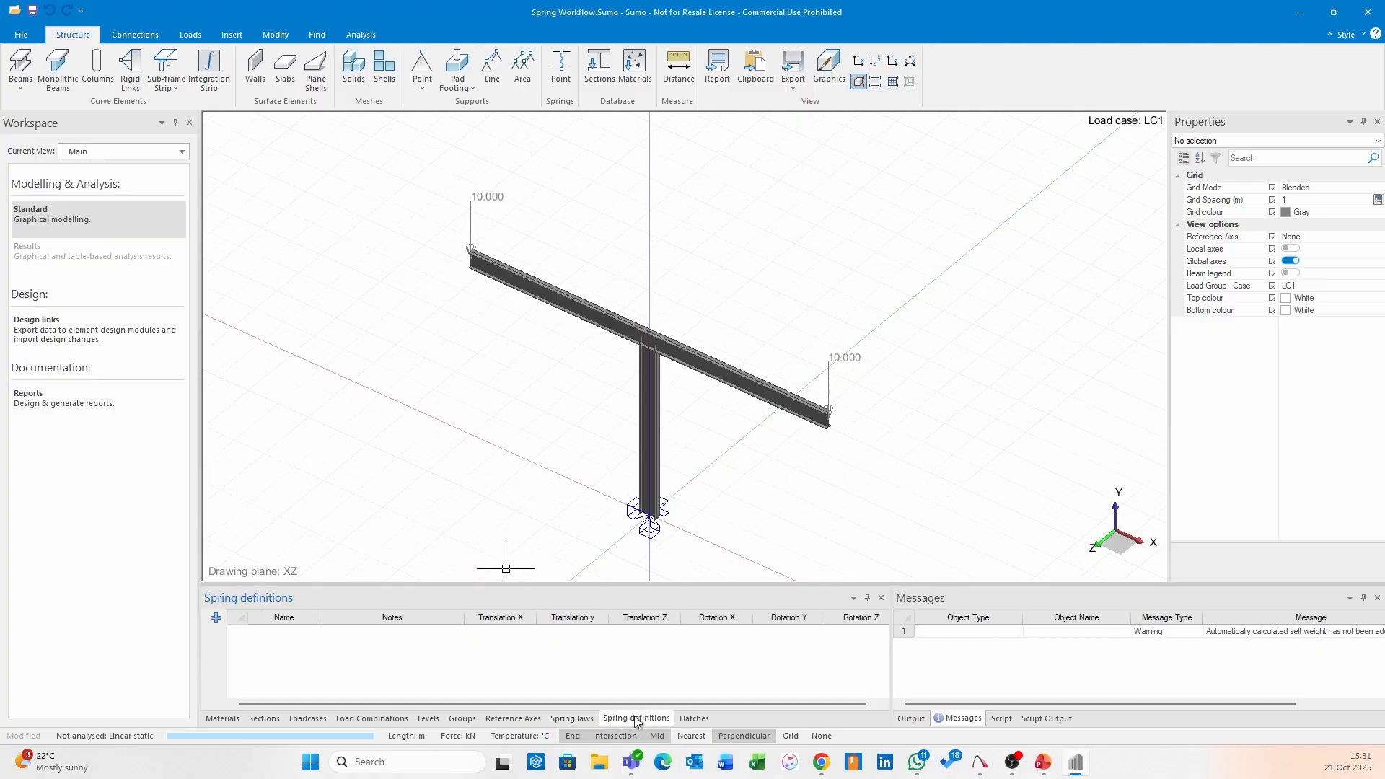
click(589, 720)
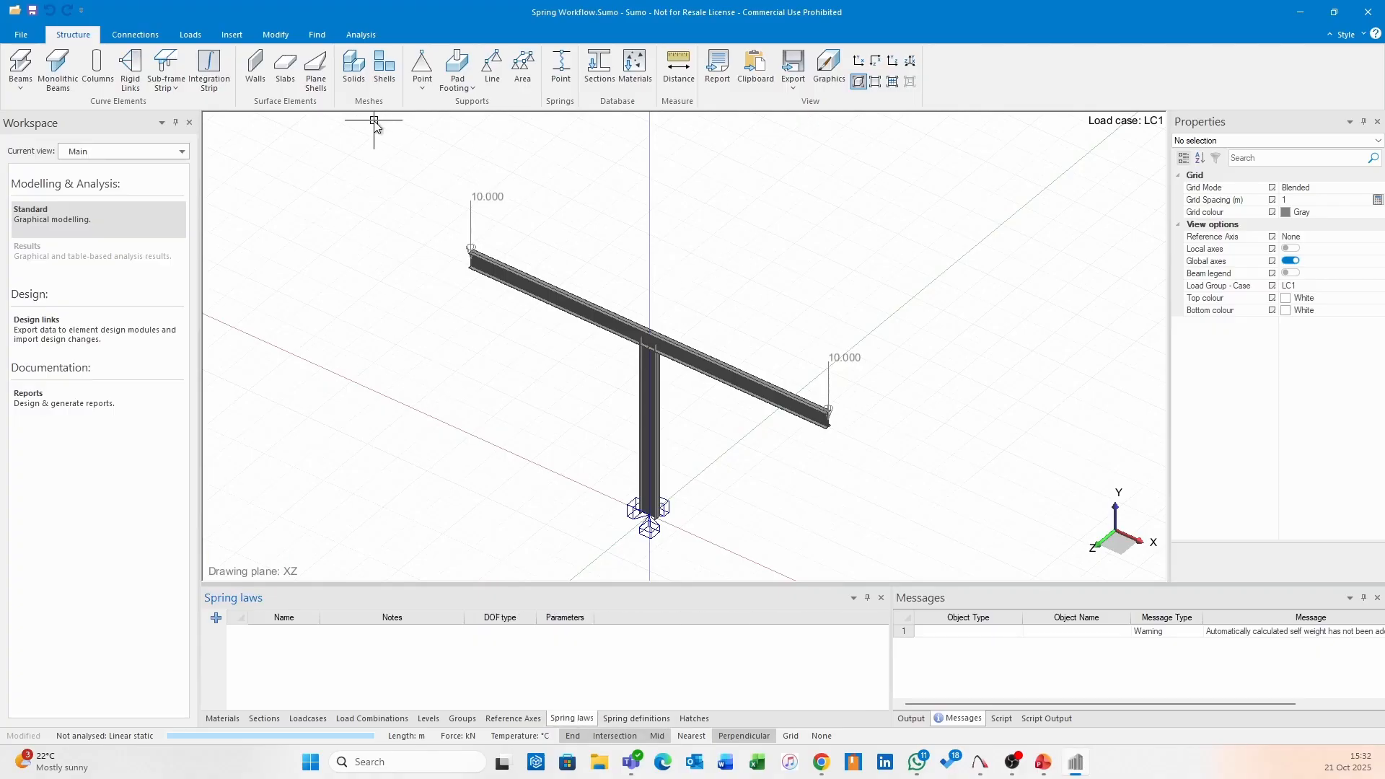
- Review the analysis type options in the general analysis settings
click(360, 34)
click(82, 67)
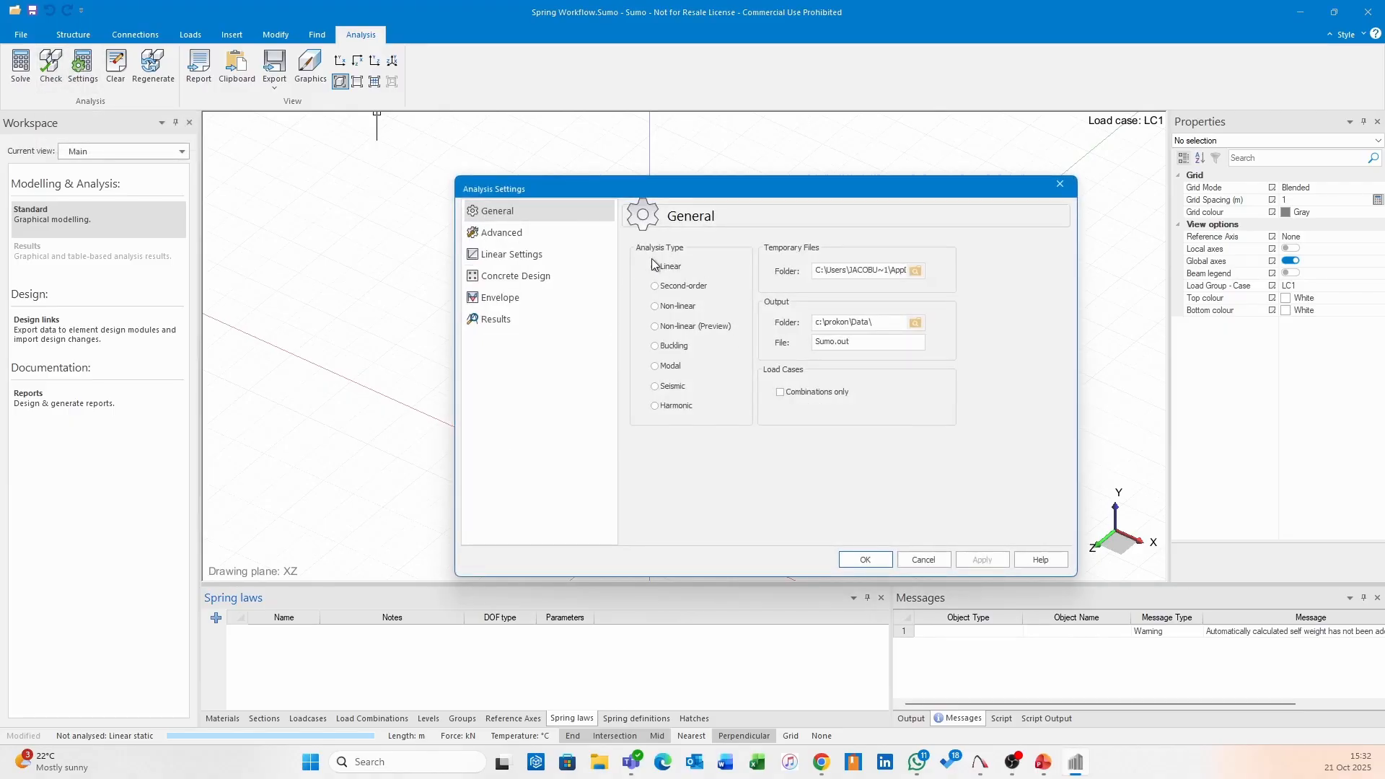
click(865, 561)
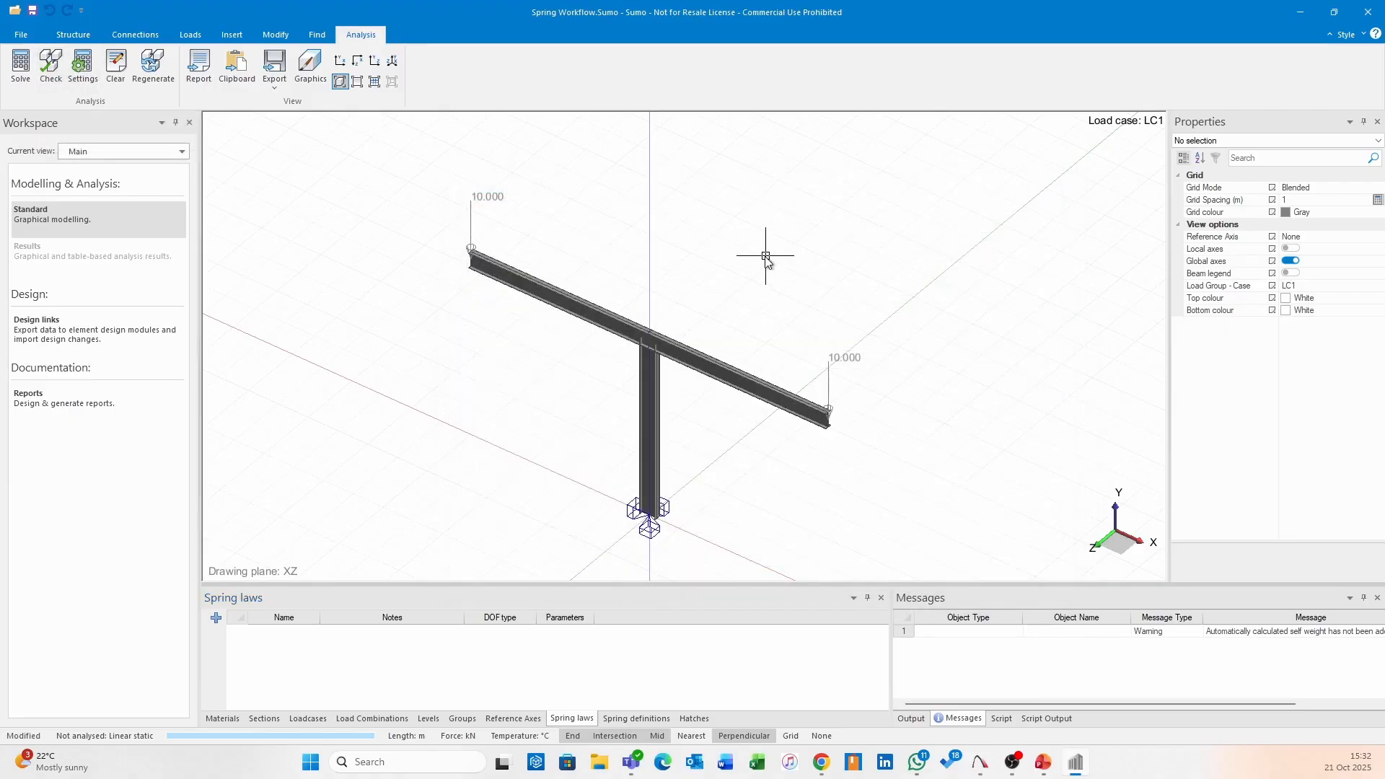
- Solve the frame model, saving the changes to Spring Workflow.Sumo
scroll(767, 257, down, 2)
middle_drag(767, 257, 684, 288)
click(21, 75)
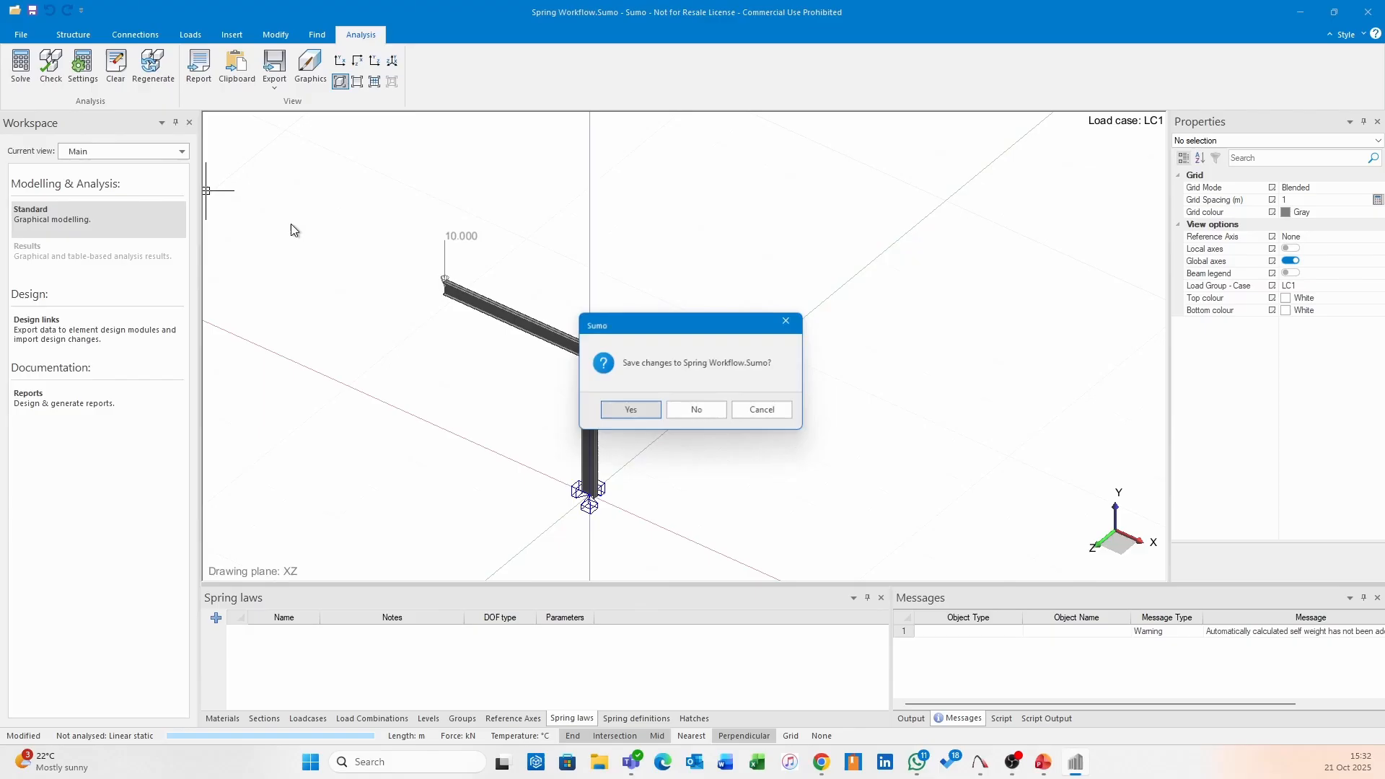
click(632, 406)
click(672, 377)
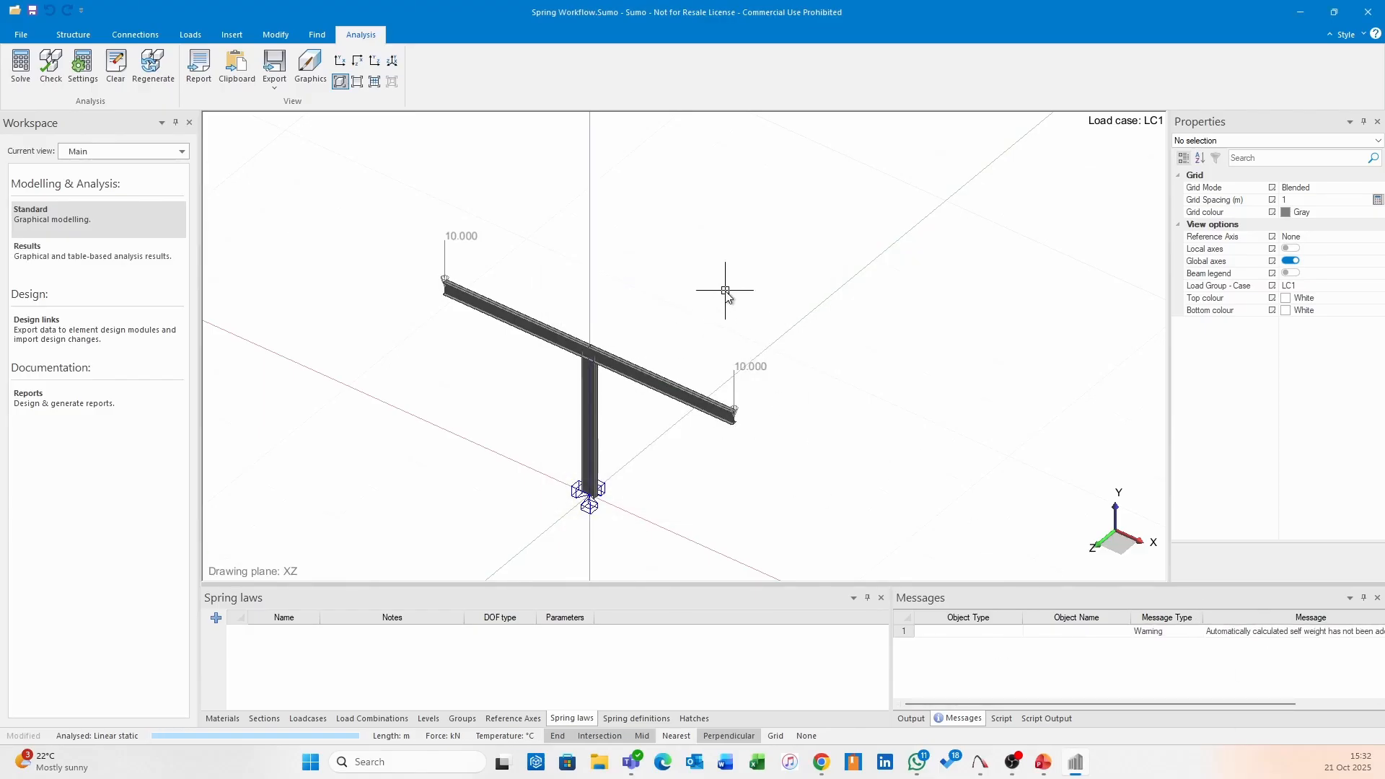
- Examine the total displacement results for load case LC1 and animate the deflected shape
click(109, 263)
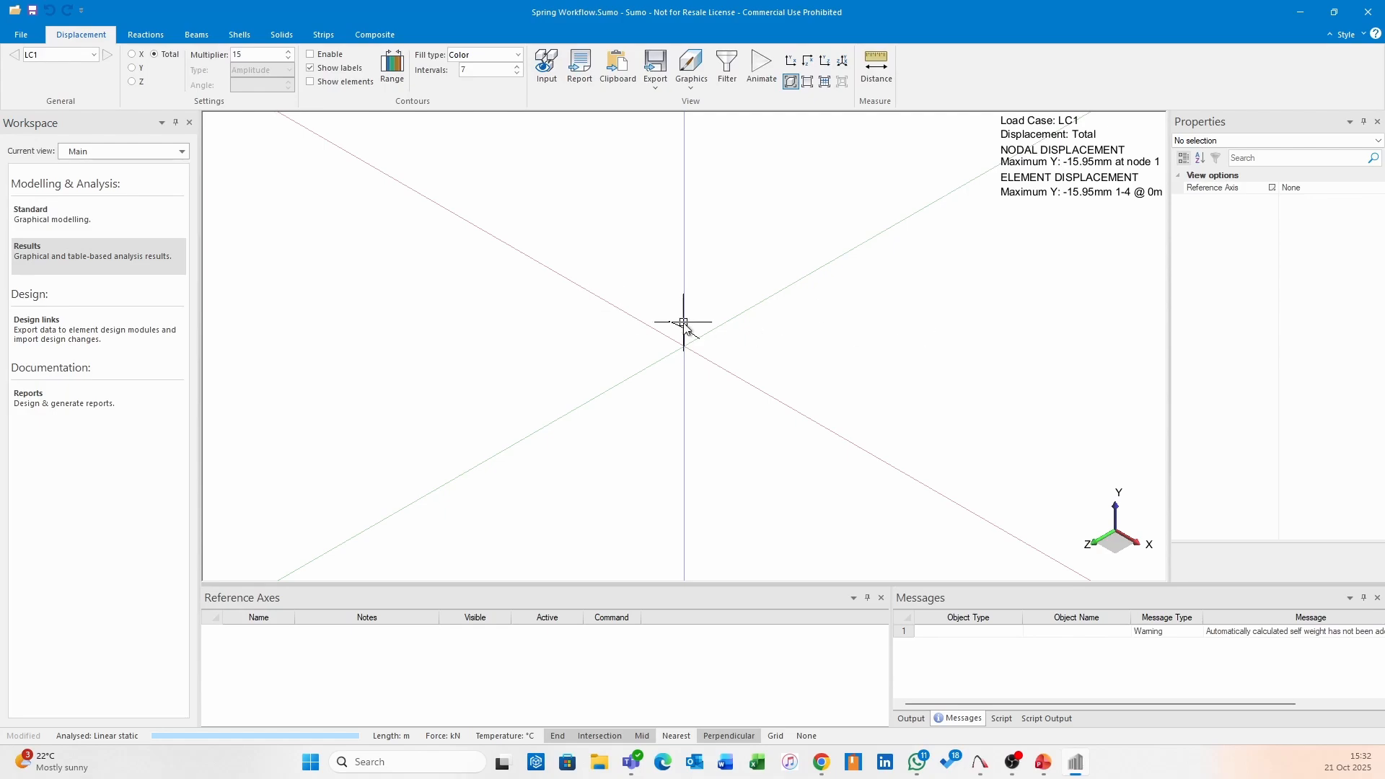
scroll(684, 323, up, 10)
scroll(700, 332, down, 3)
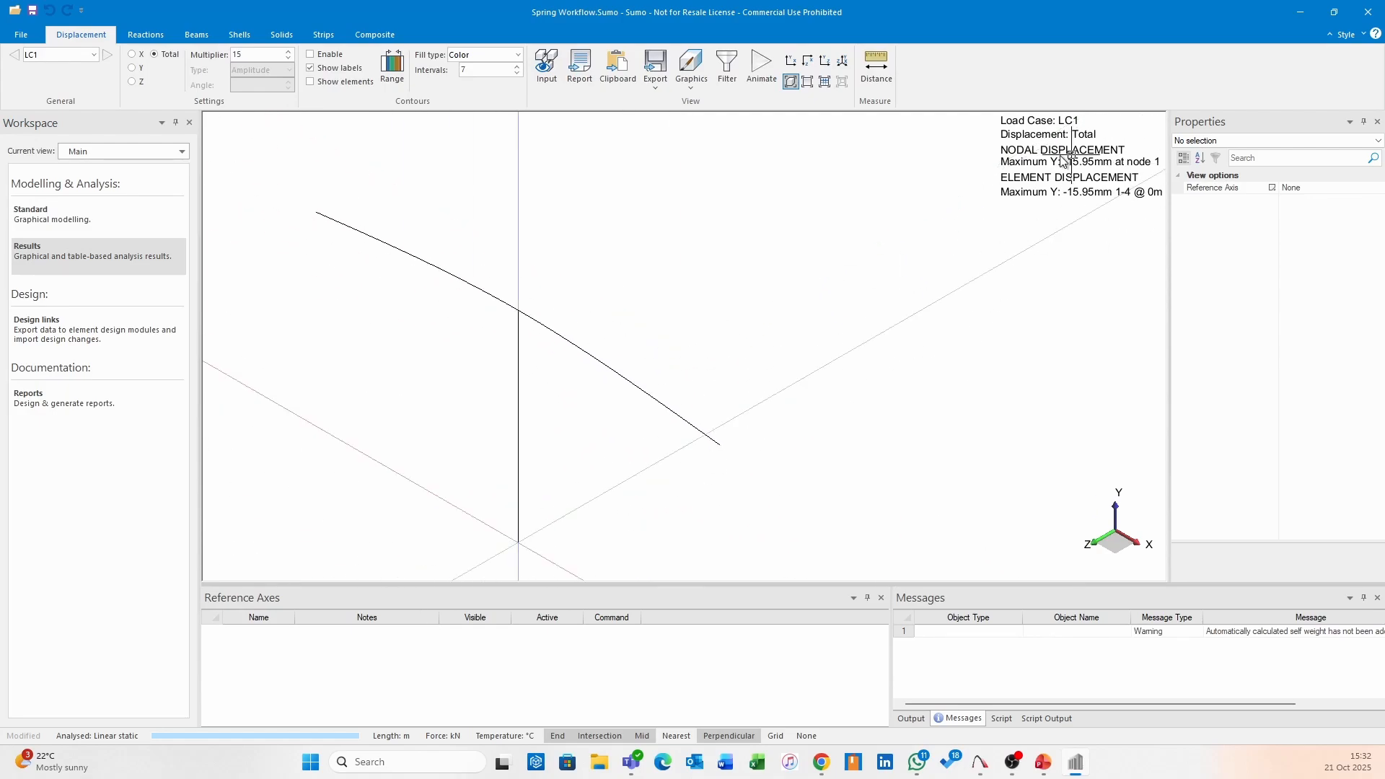
mouse_move(719, 449)
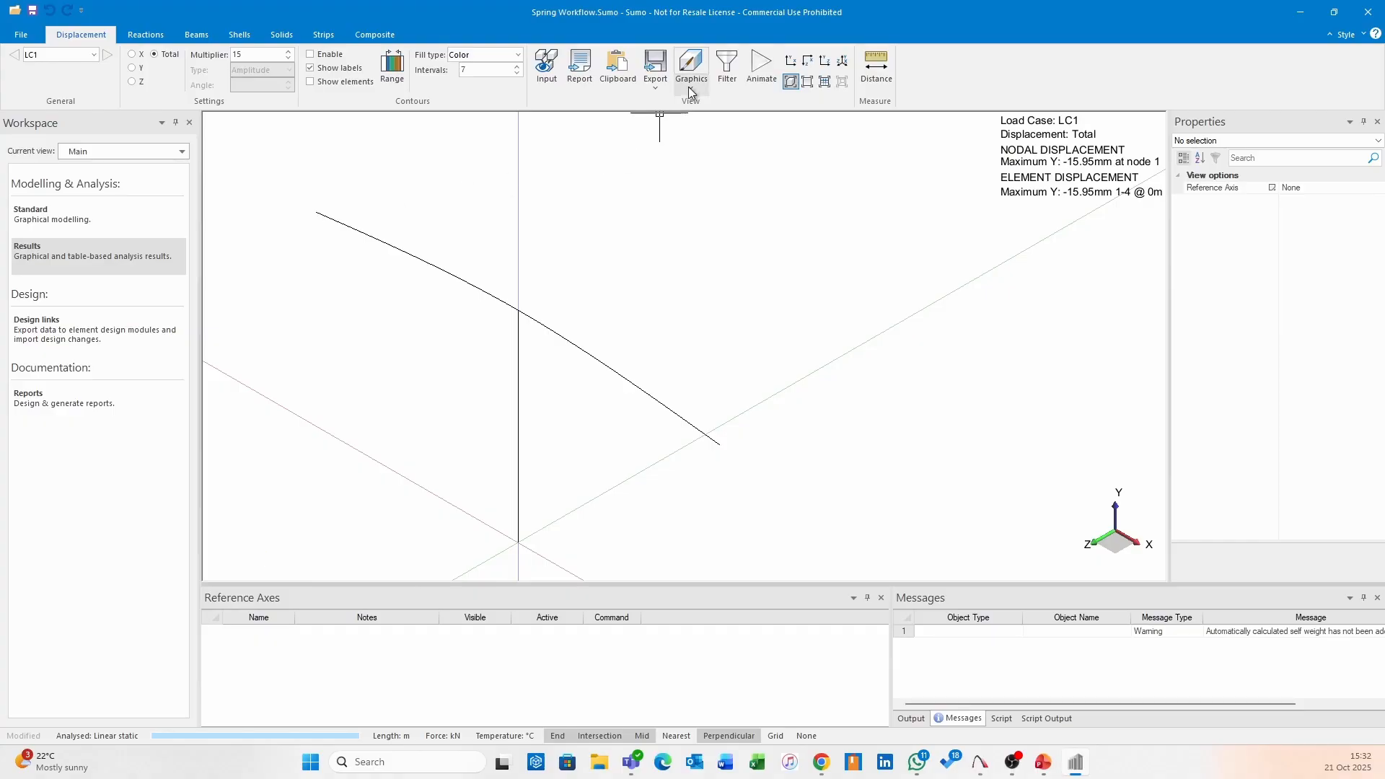
click(761, 68)
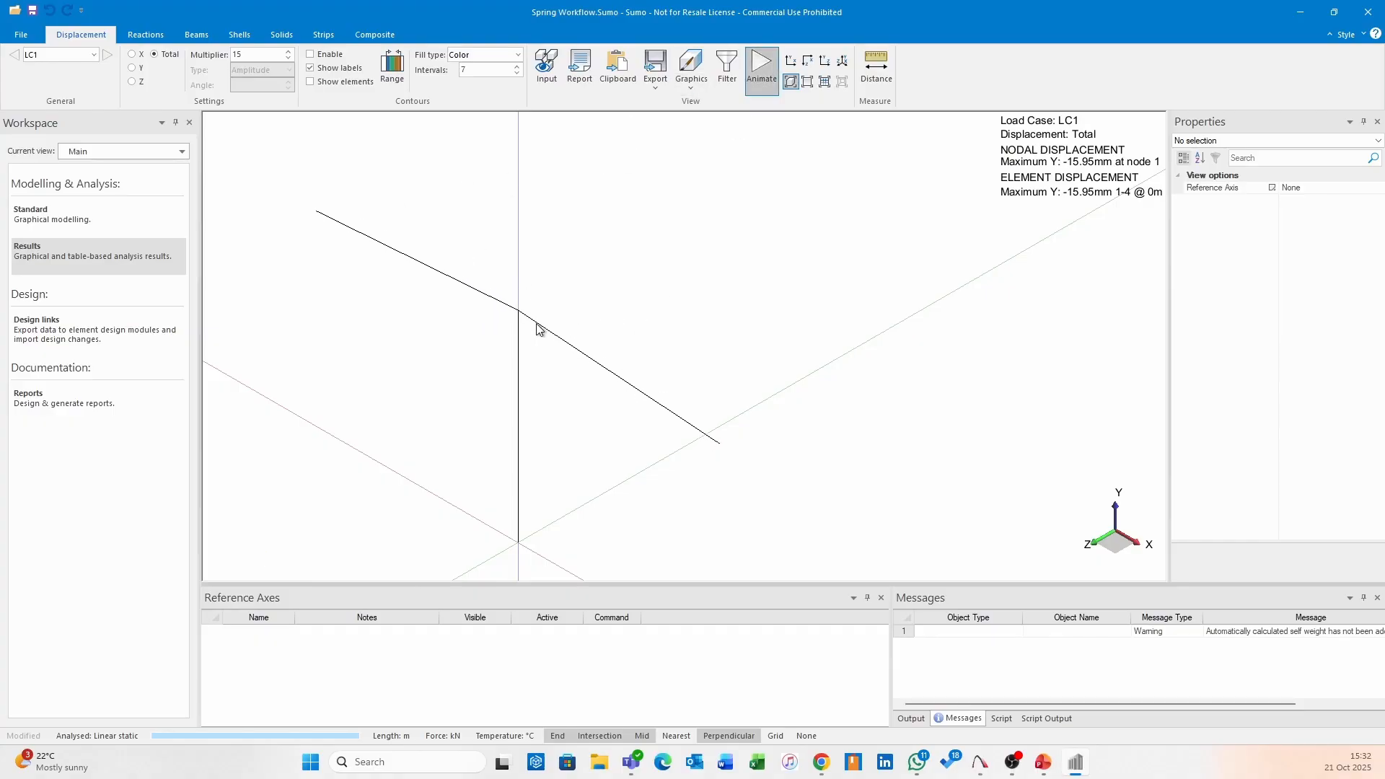
- Return to standard modelling and add a spring law with its DOF type set to Rotation
click(31, 213)
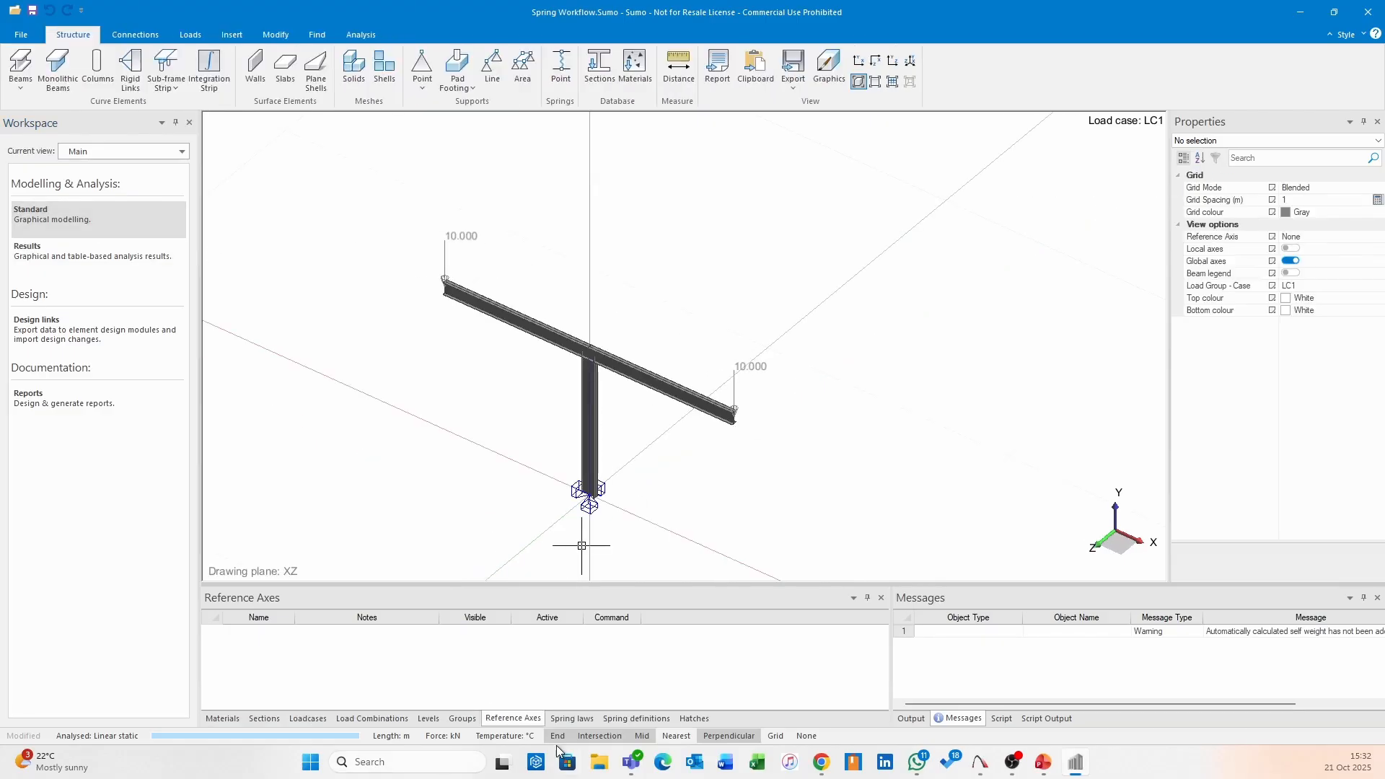
click(572, 719)
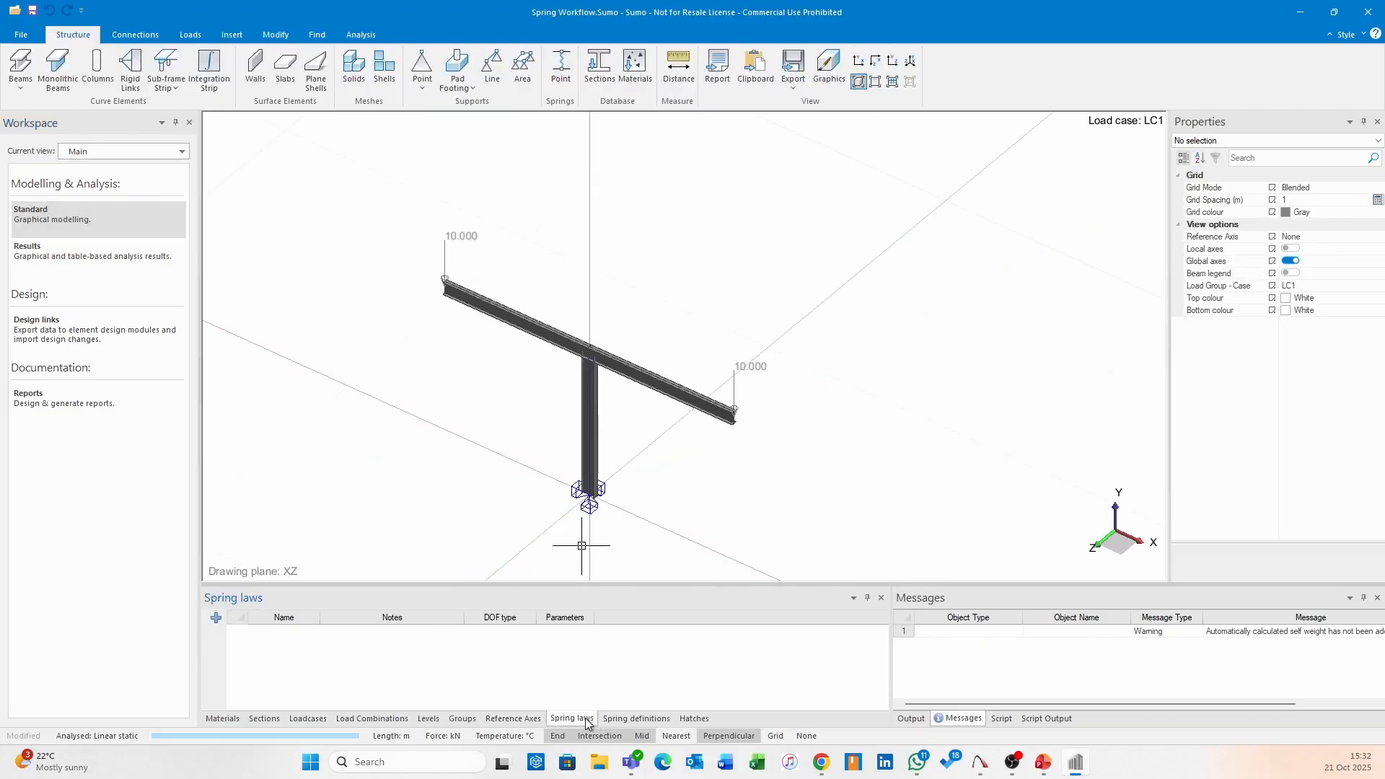
click(216, 617)
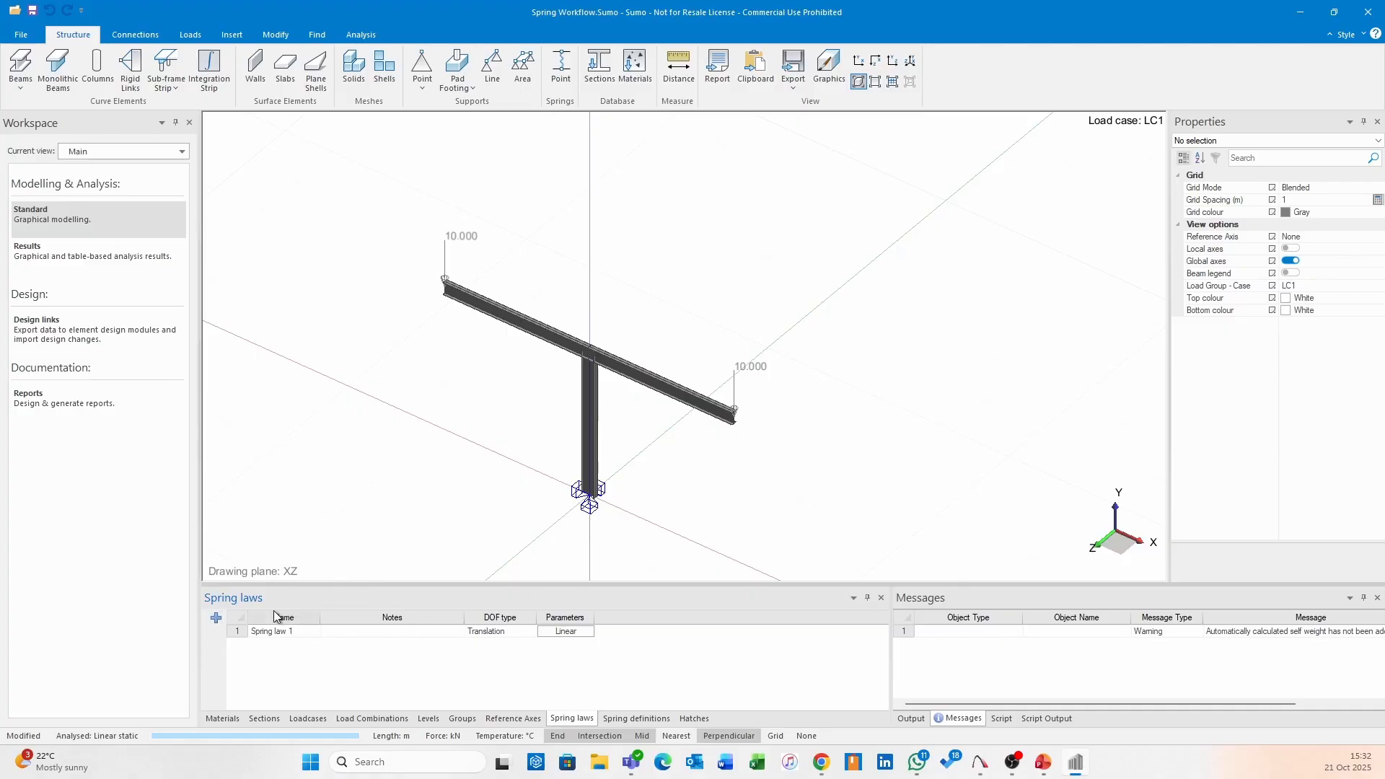
click(528, 629)
click(532, 632)
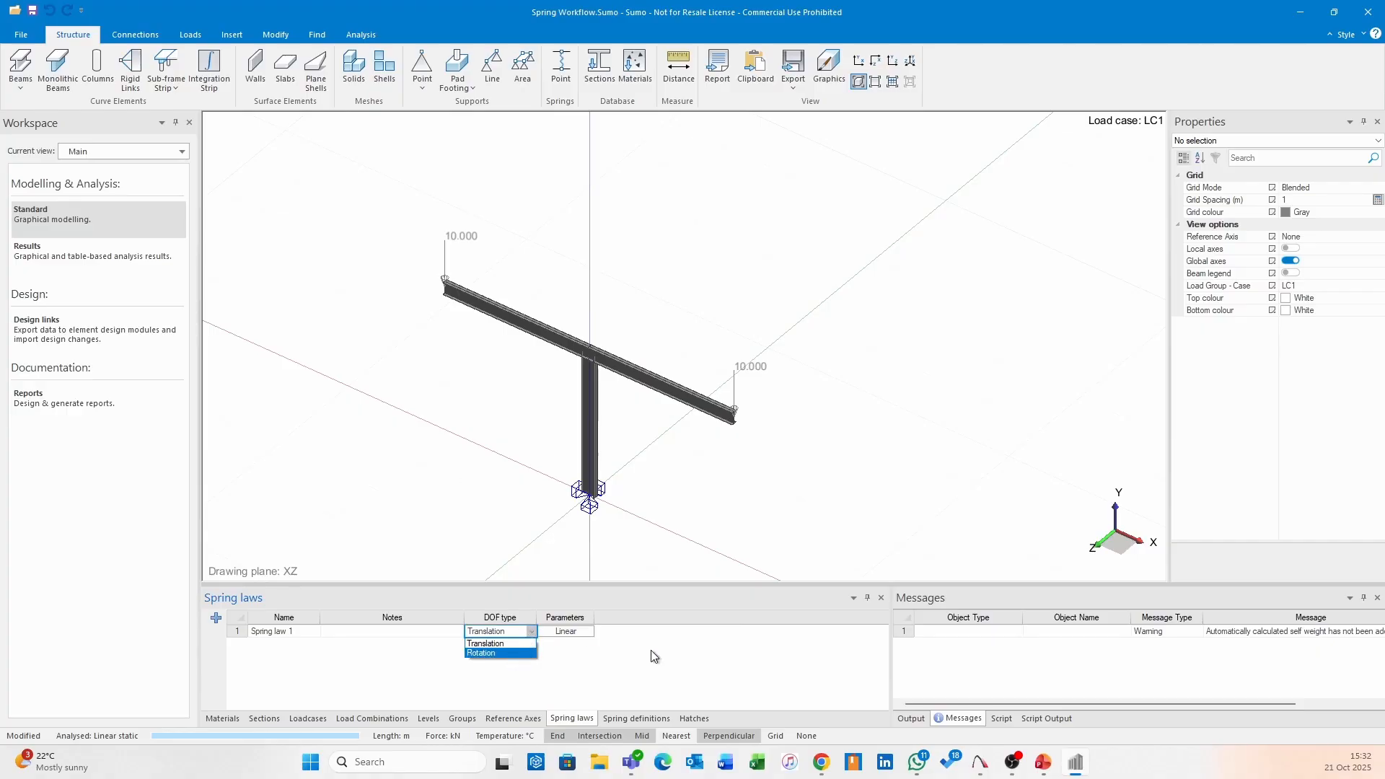
click(495, 655)
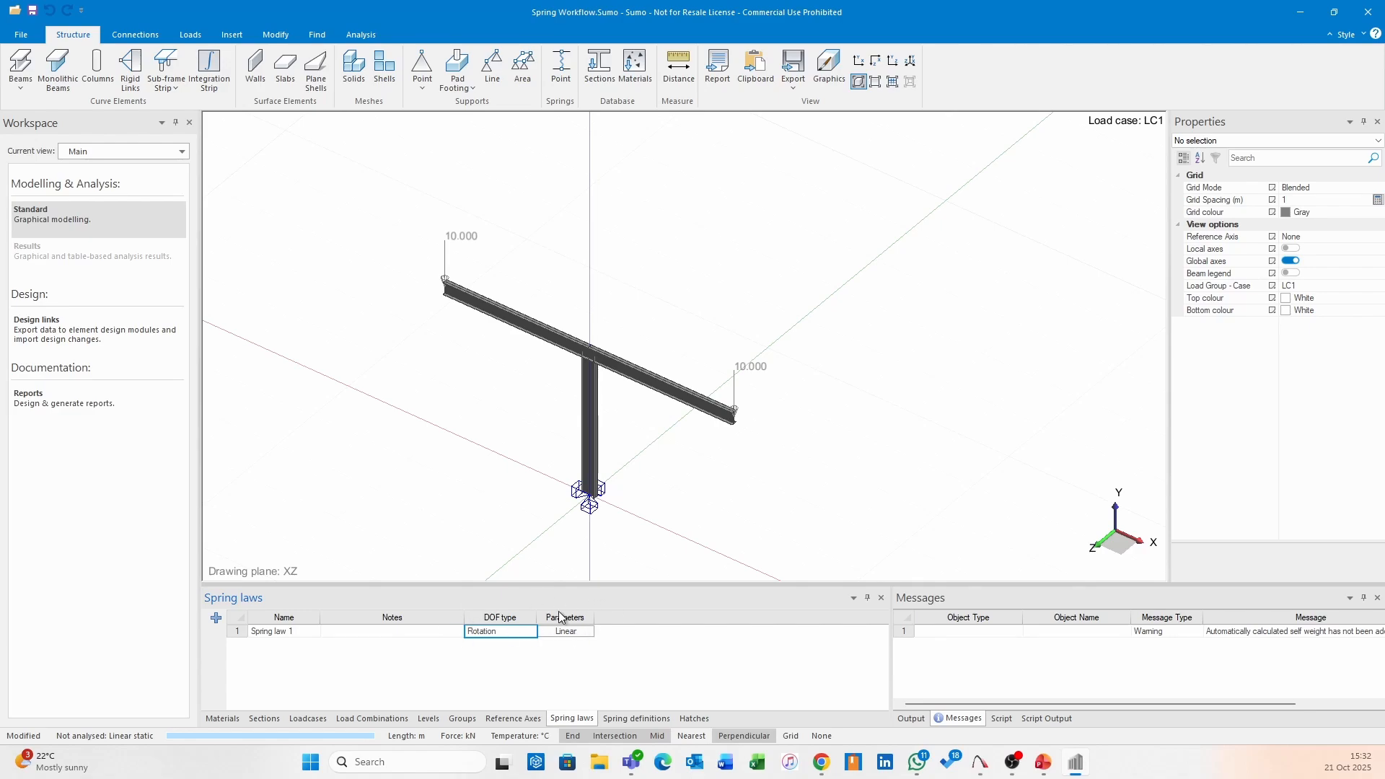
- Set the rotational spring law's linear stiffness k1 to 1500 kNm/rad and keep it symmetric
double_click(572, 632)
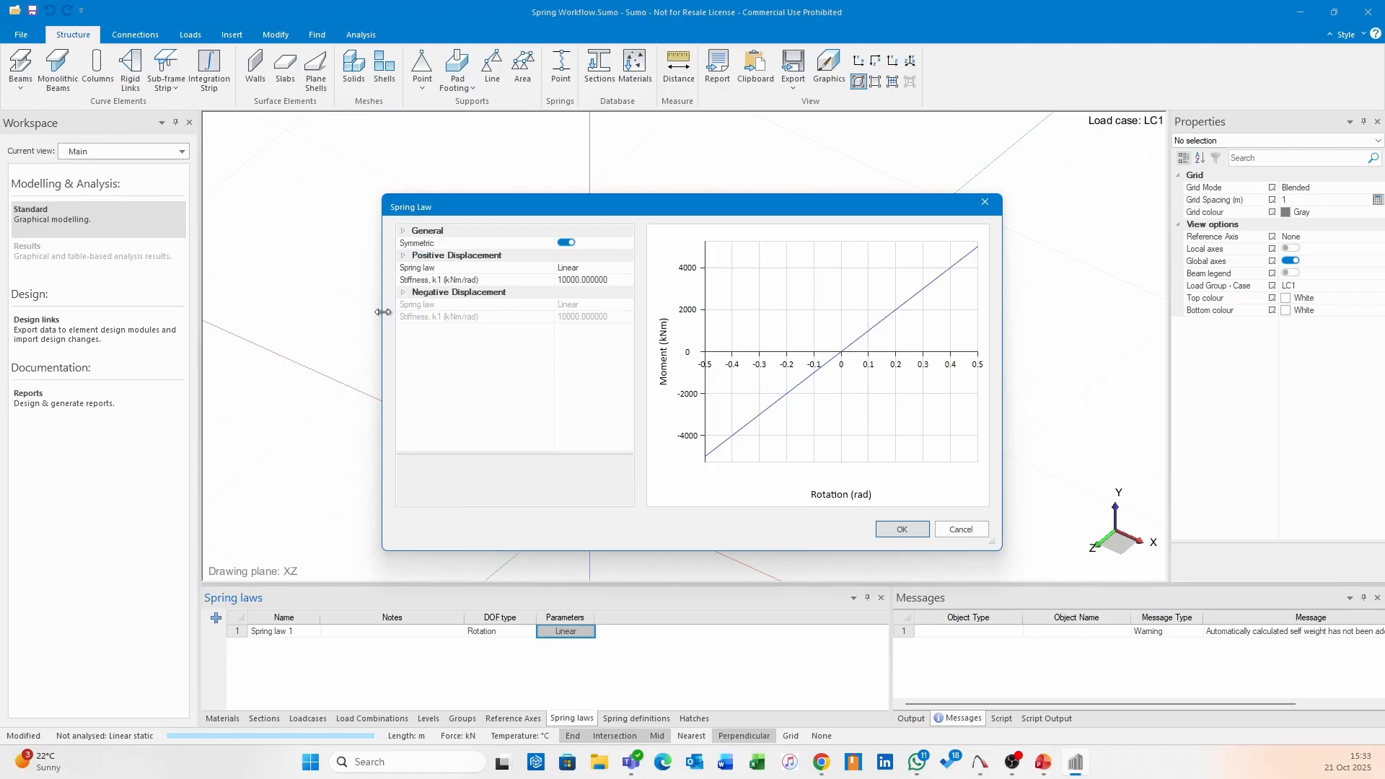
click(566, 244)
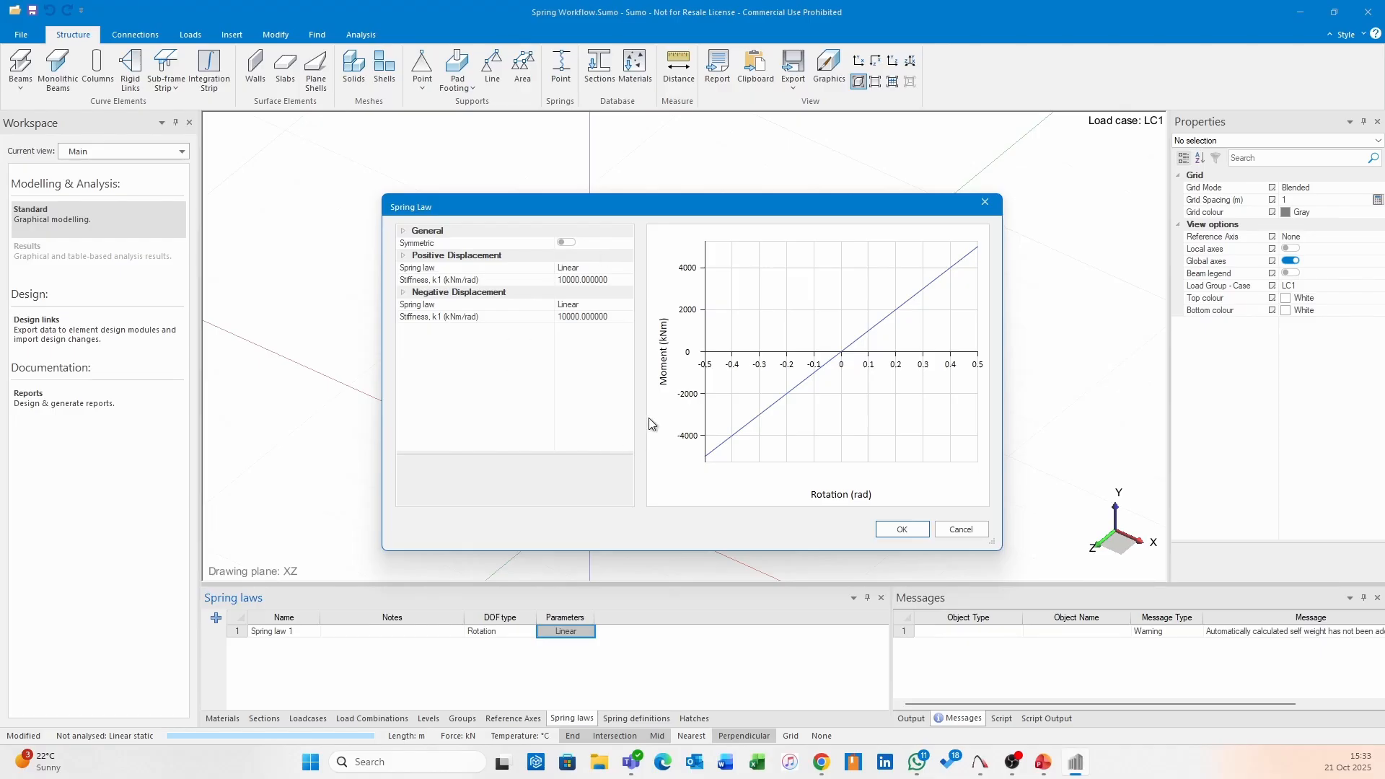
click(613, 278)
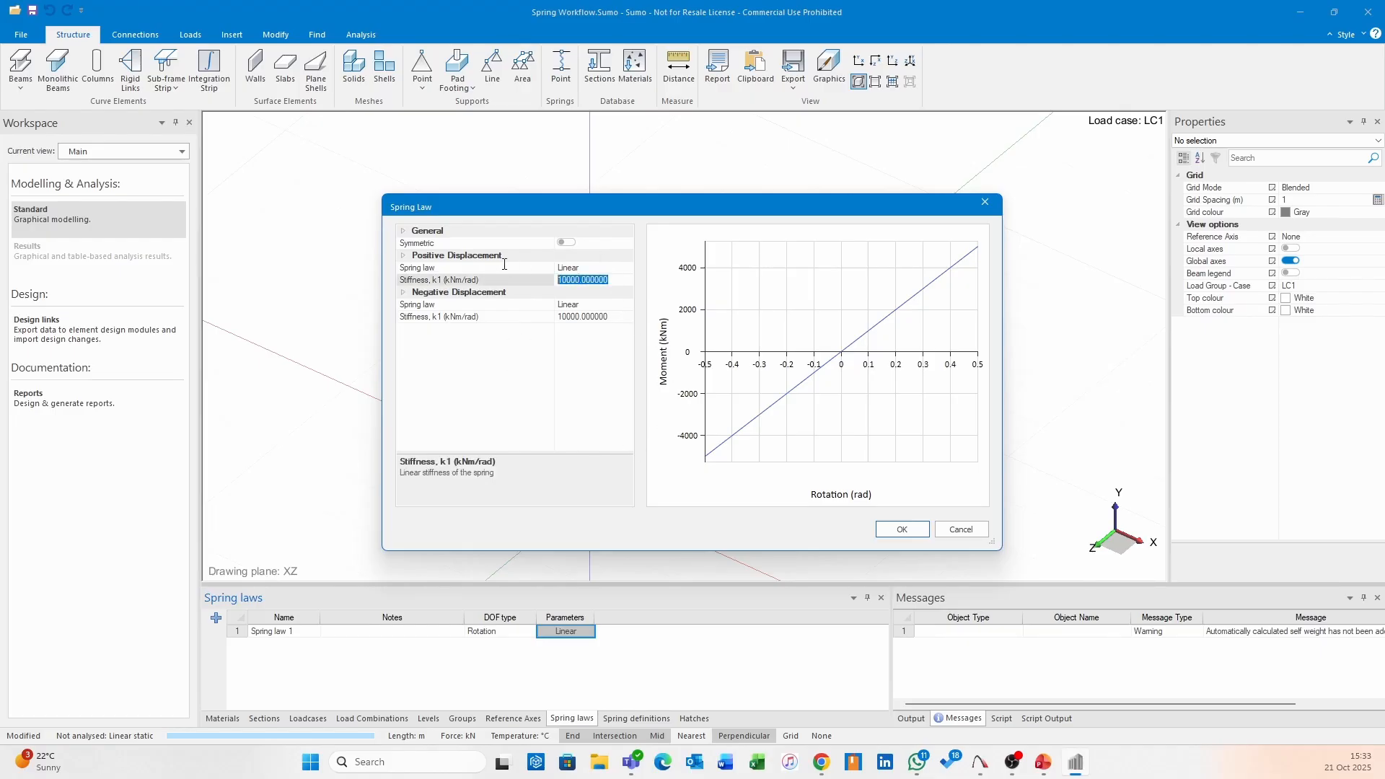
text(500)
key(BackSpace)
key(BackSpace)
key(BackSpace)
text(1500)
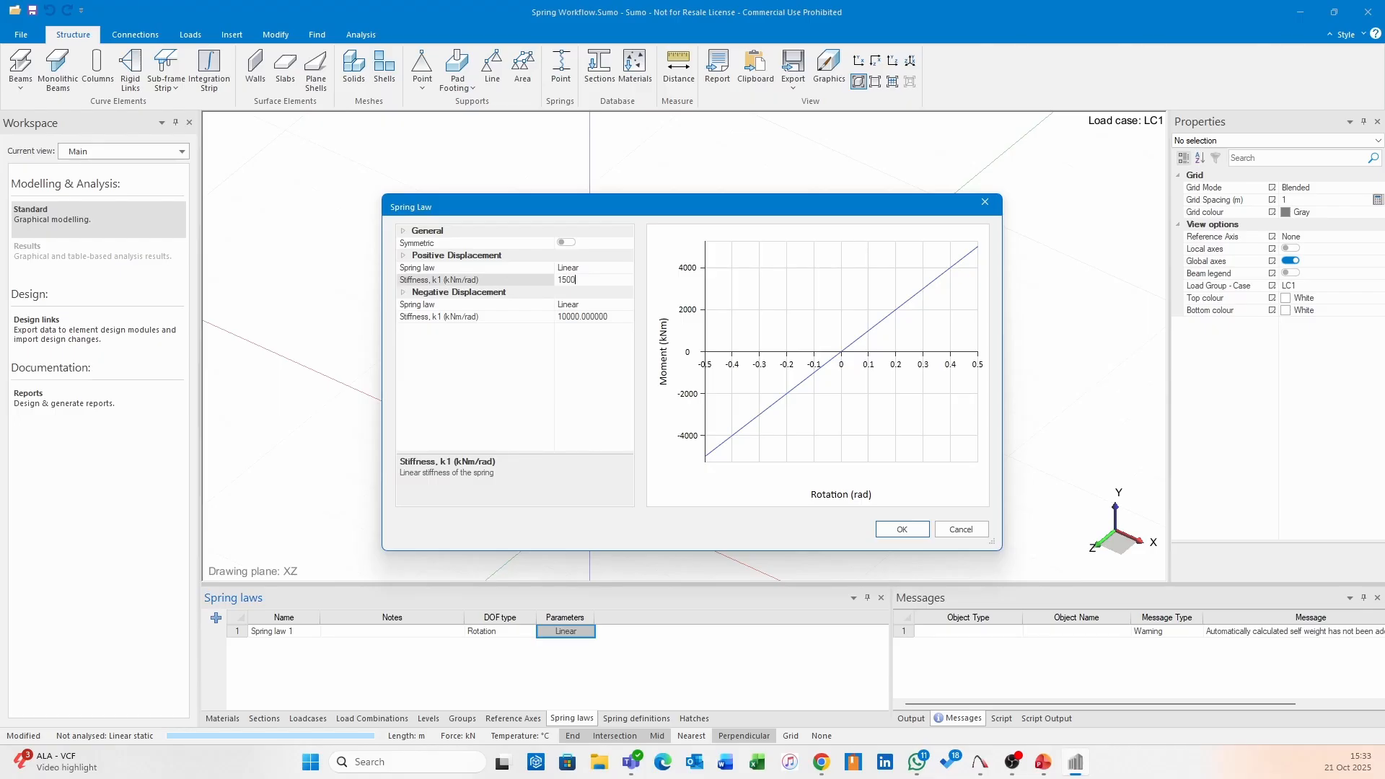
click(567, 244)
click(567, 243)
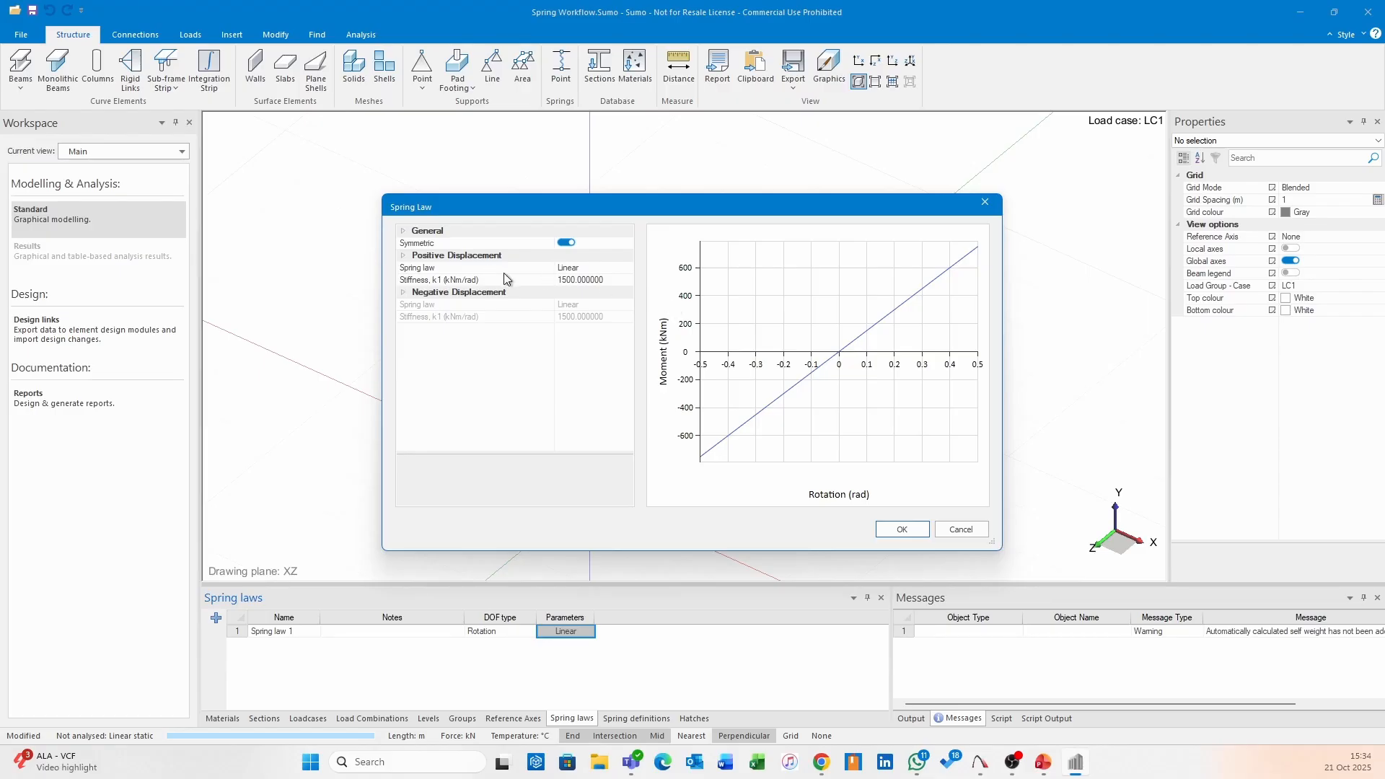
- Check the available spring law types, keep Linear for positive displacement, and accept the spring law parameters
click(612, 269)
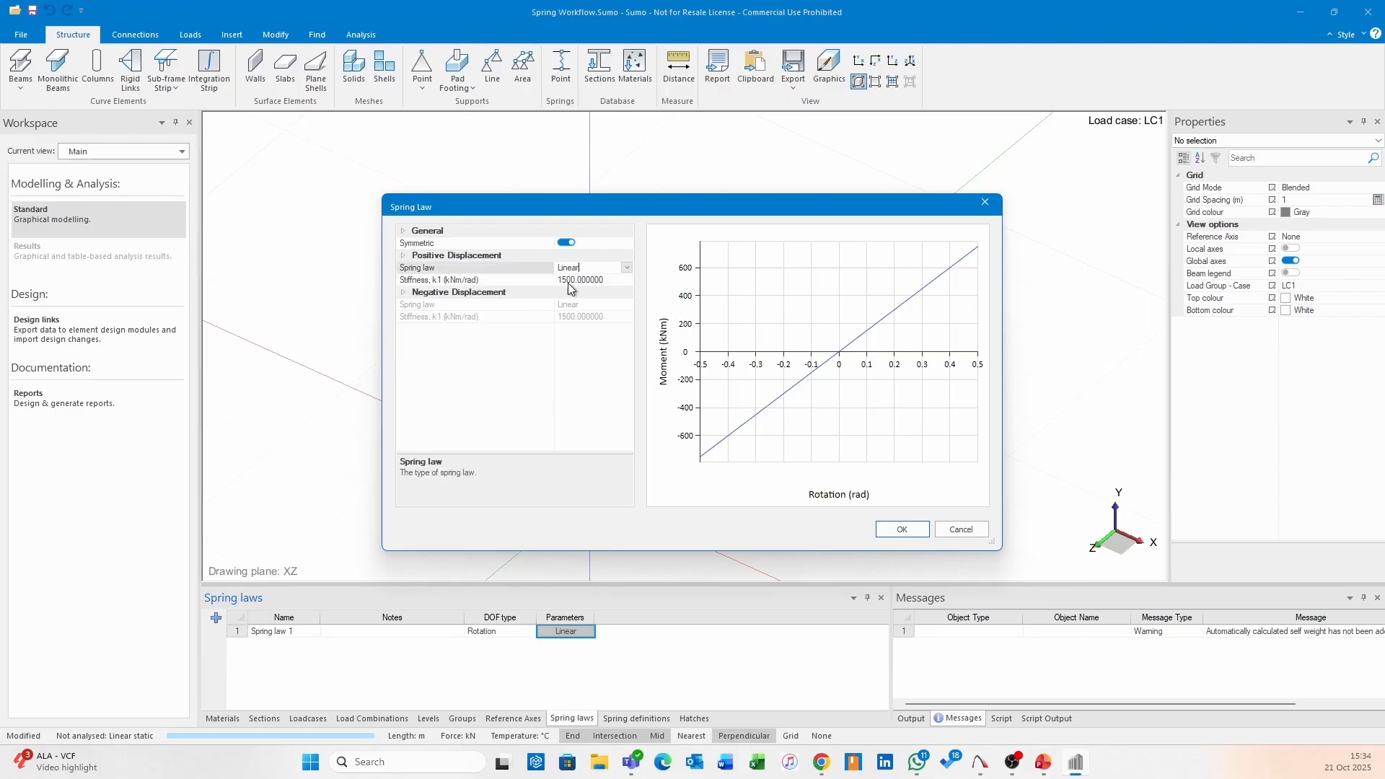
click(627, 268)
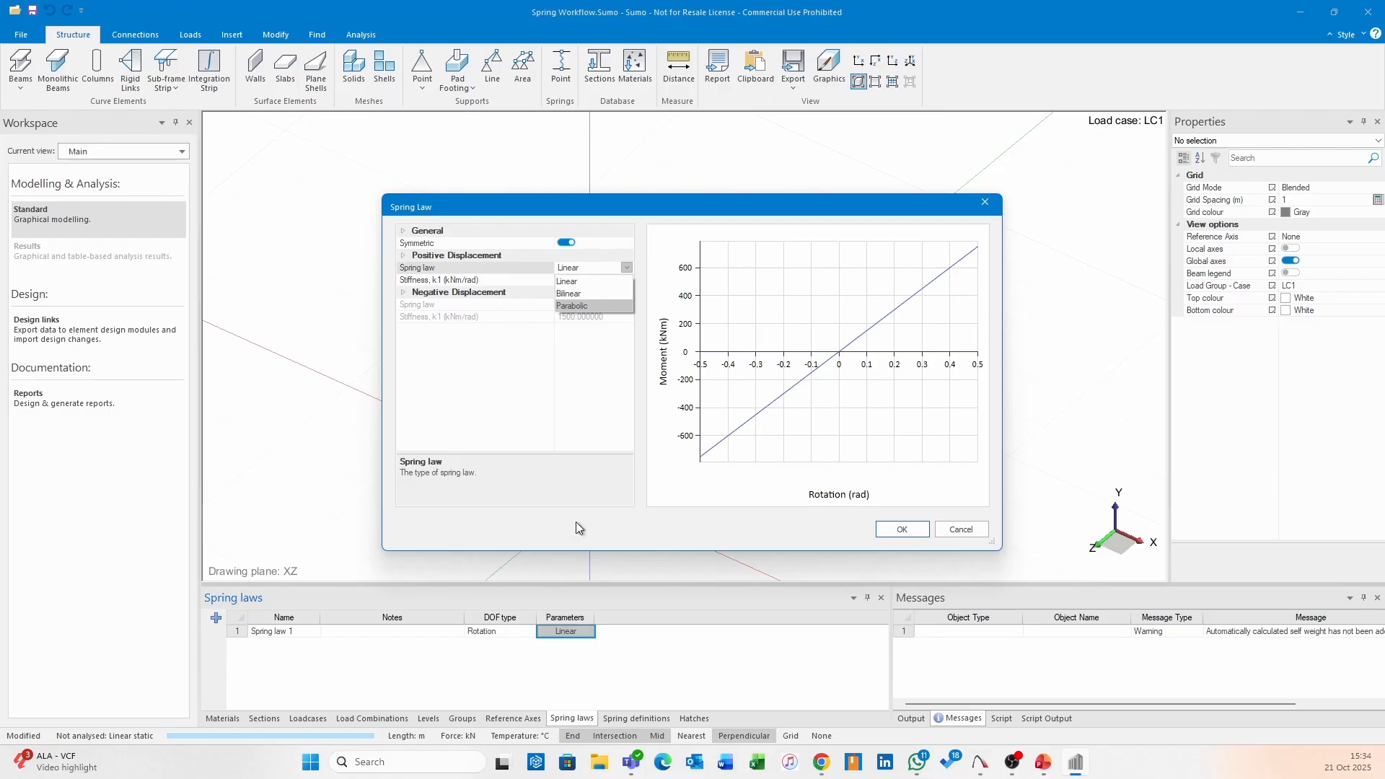
click(592, 392)
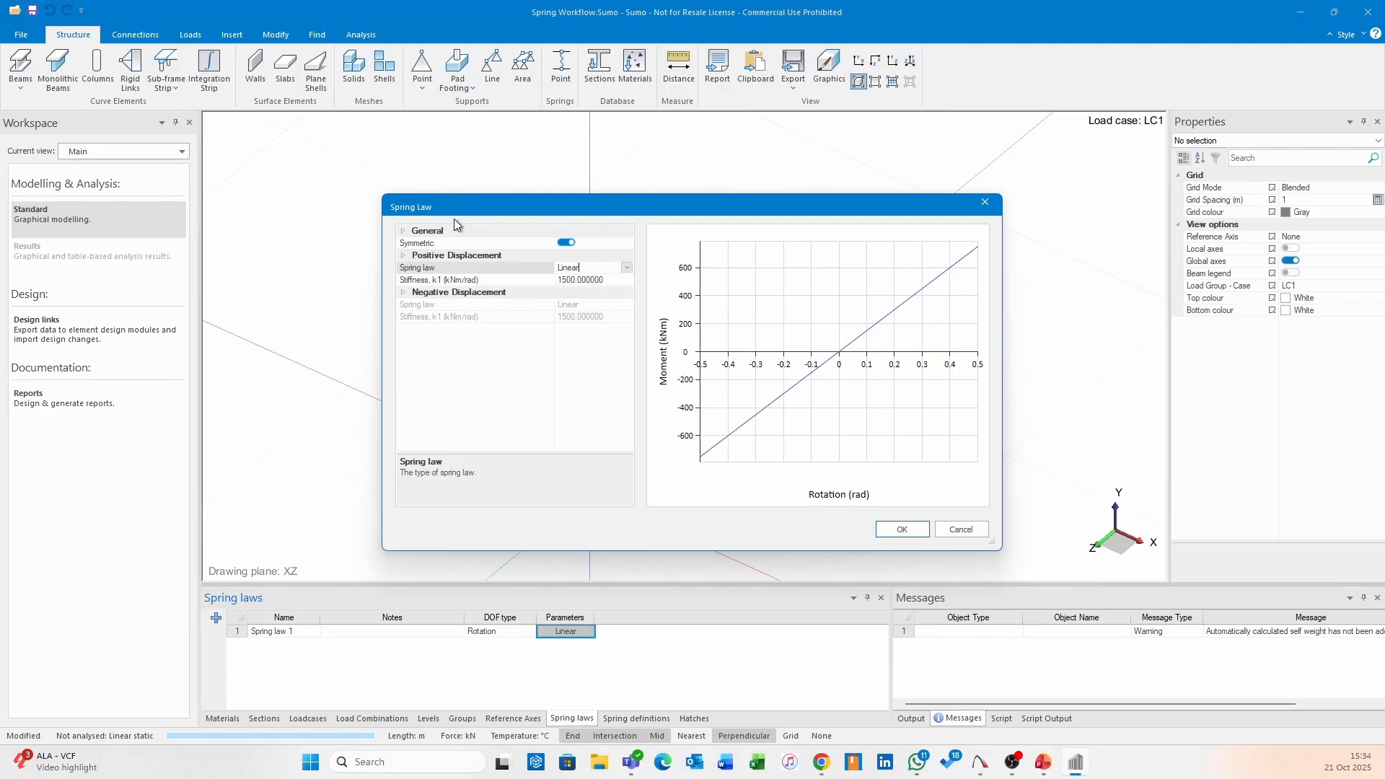
click(902, 529)
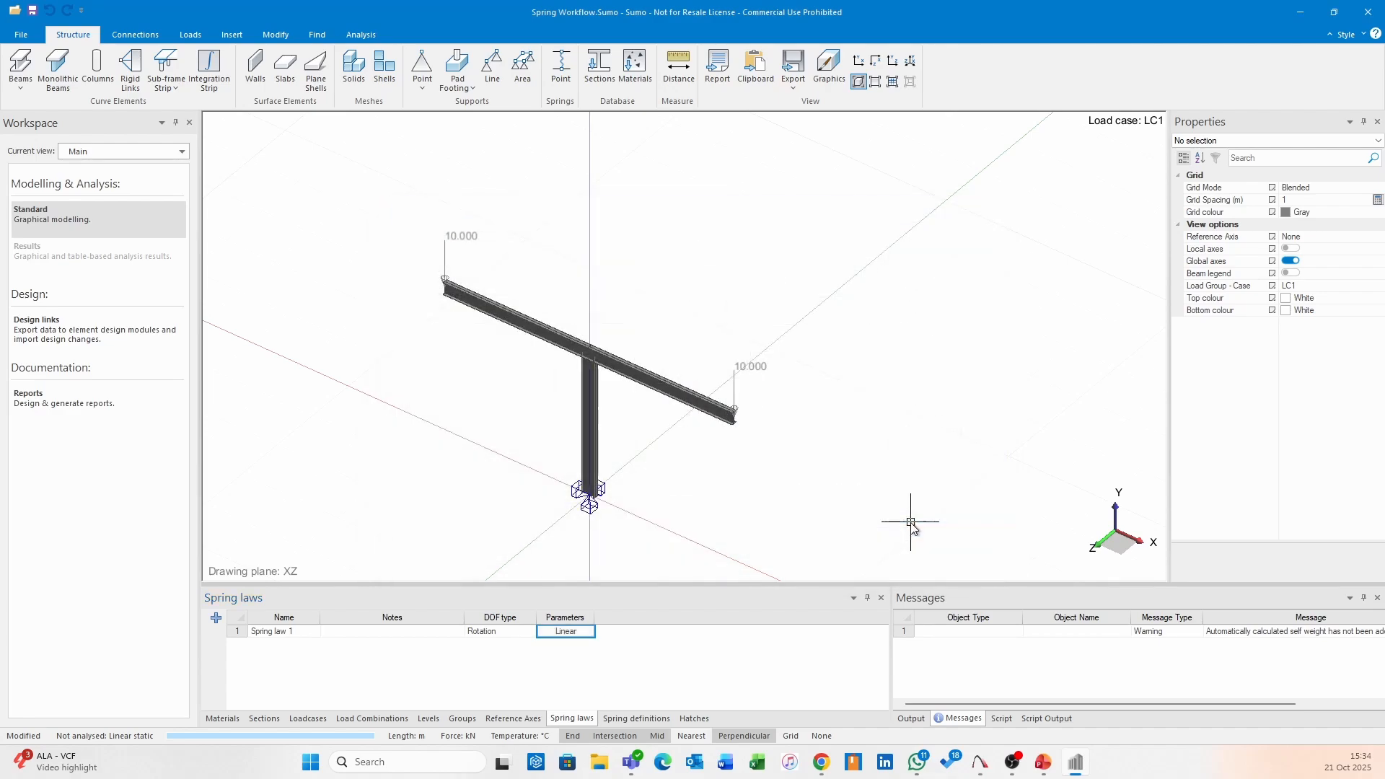
- Enter "Standard Beam-to-Column Connection" as the note for the rotational spring law
click(429, 626)
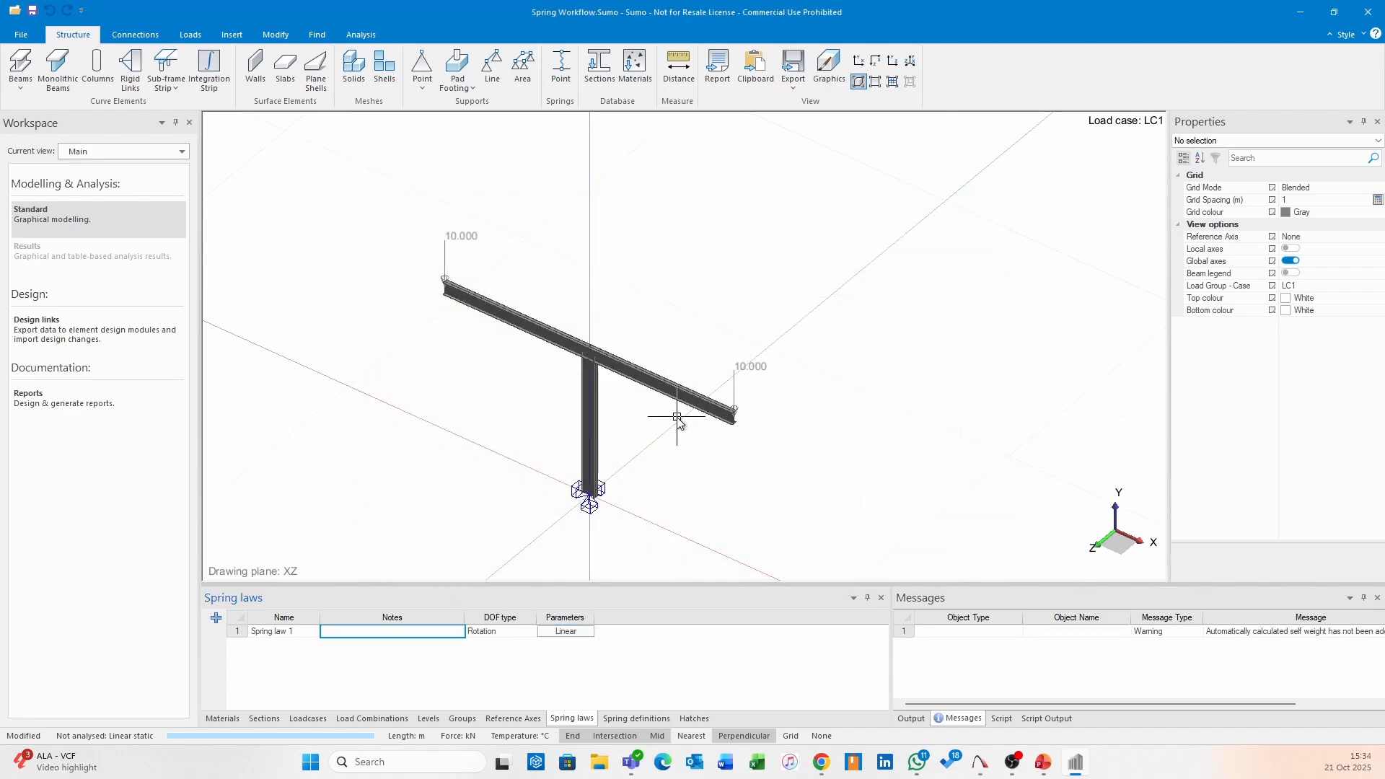
text(Standar)
text(d Beam )
text(+)
text(o-Colum)
text(n Connection)
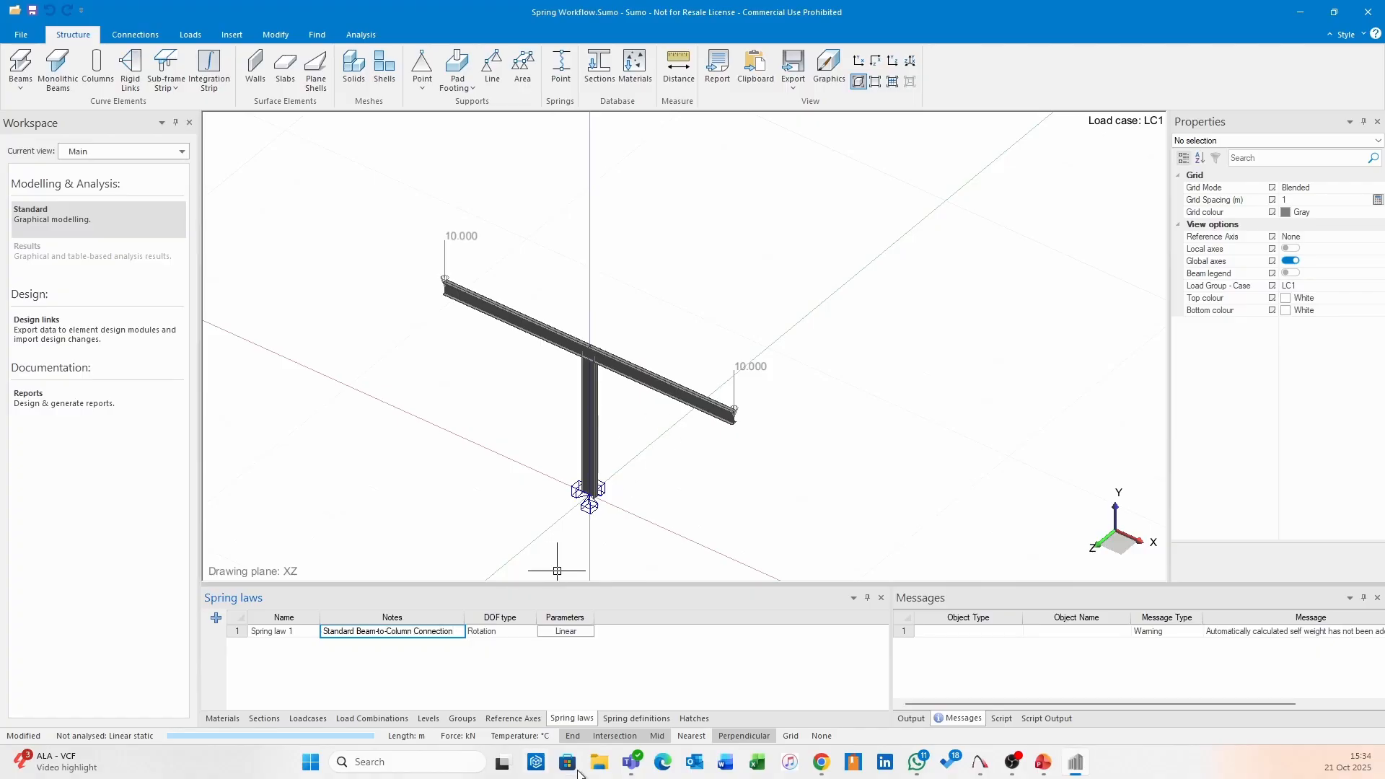
- Add a spring definition and check the choices for its X translation, leaving it at None
click(637, 718)
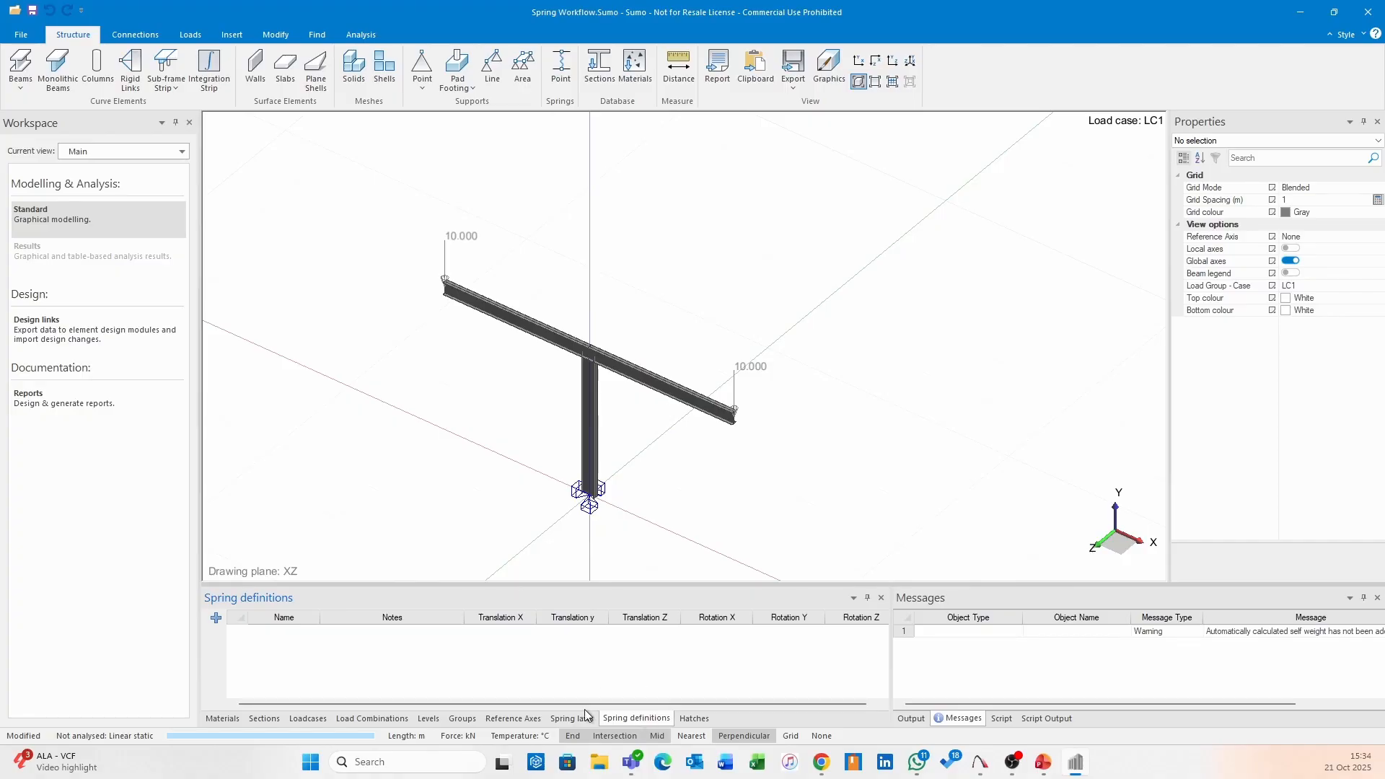
click(216, 617)
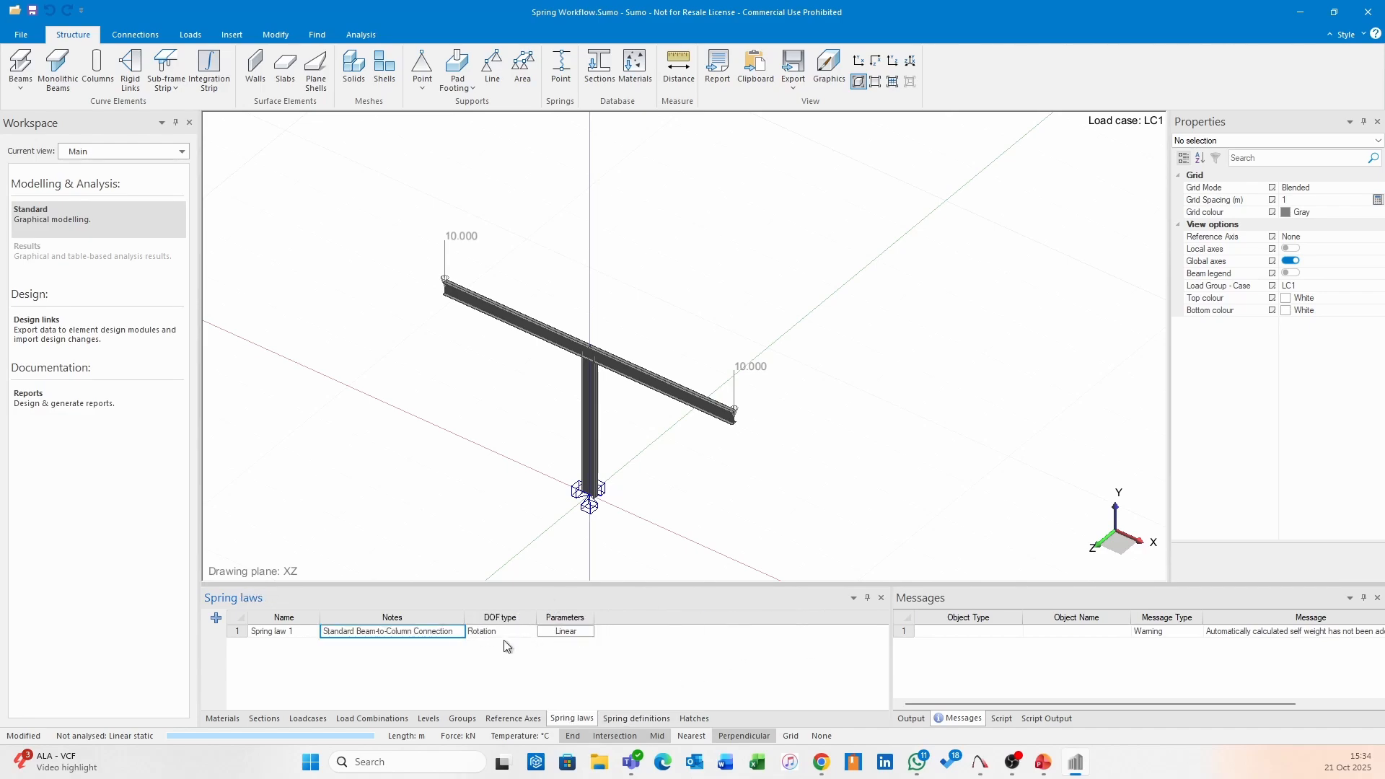
click(627, 720)
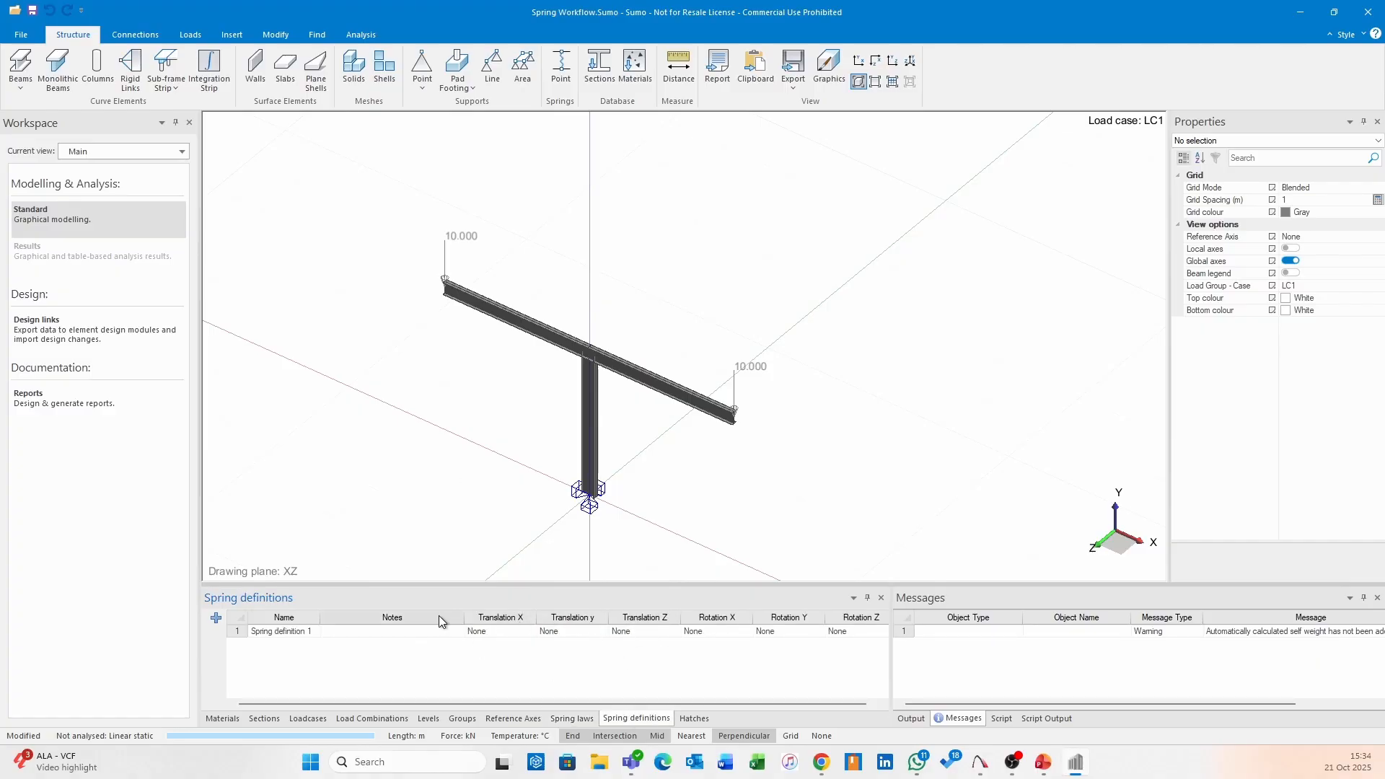
click(524, 635)
click(533, 633)
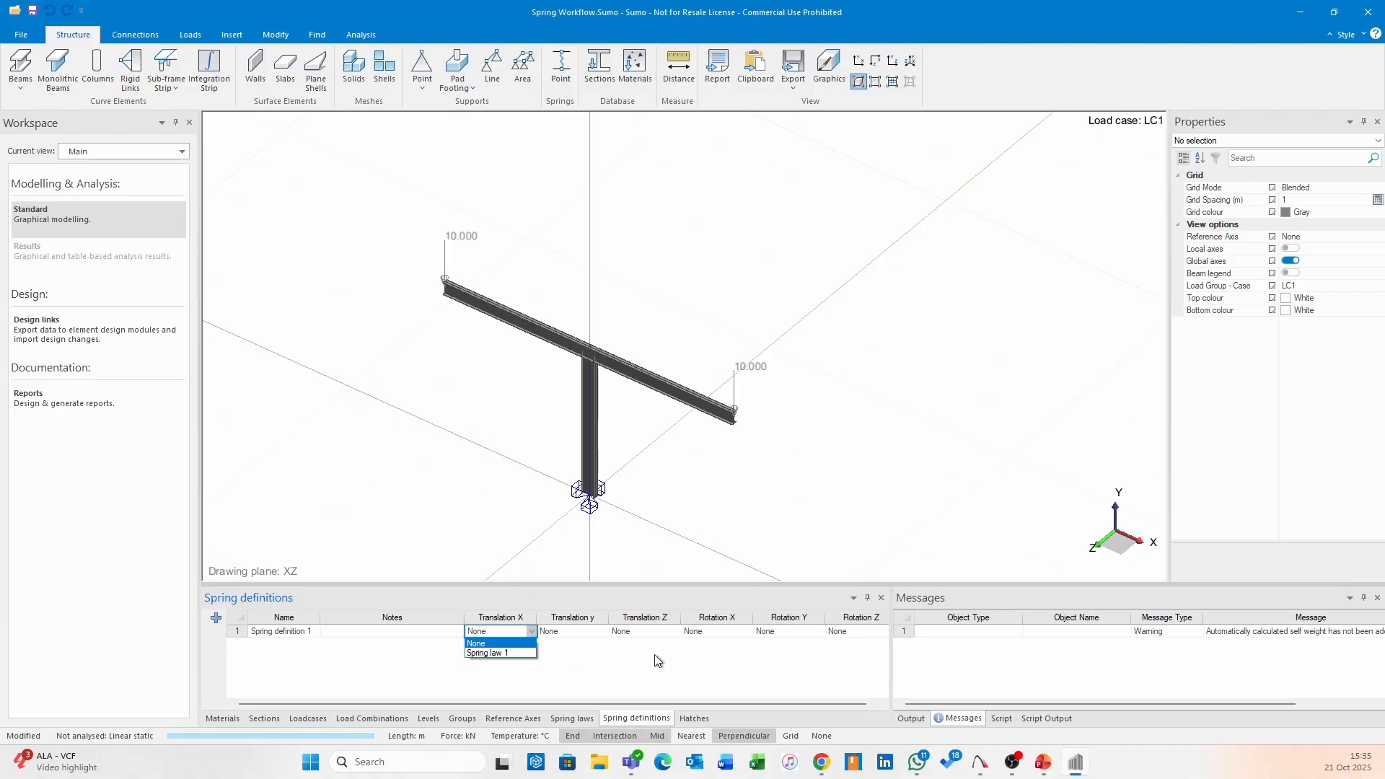
click(598, 657)
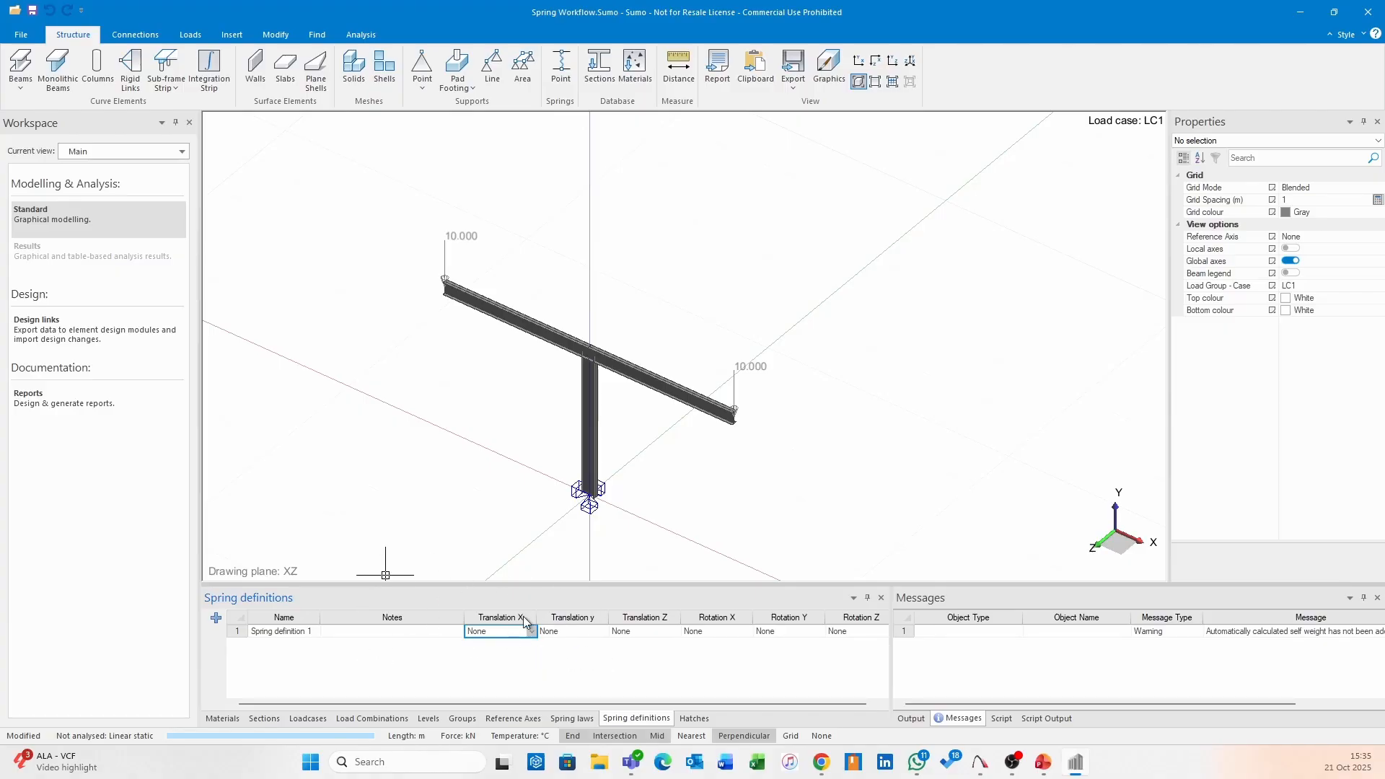
- Assign Spring law 1 to the X rotation of the spring definition
click(705, 632)
click(749, 631)
click(714, 653)
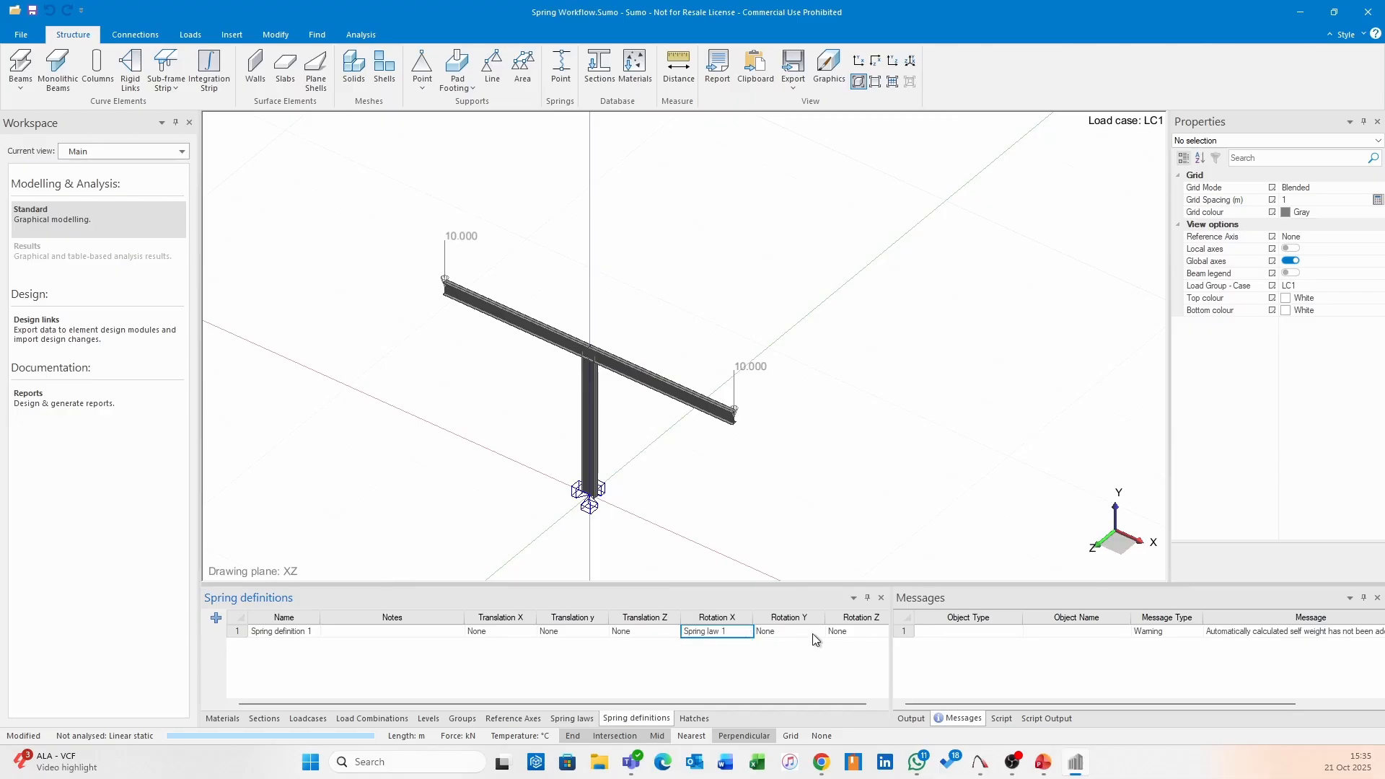
- Assign Spring law 1 to the Y and Z rotations of the spring definition
click(794, 633)
click(820, 631)
click(812, 652)
click(865, 634)
drag(830, 701, 856, 702)
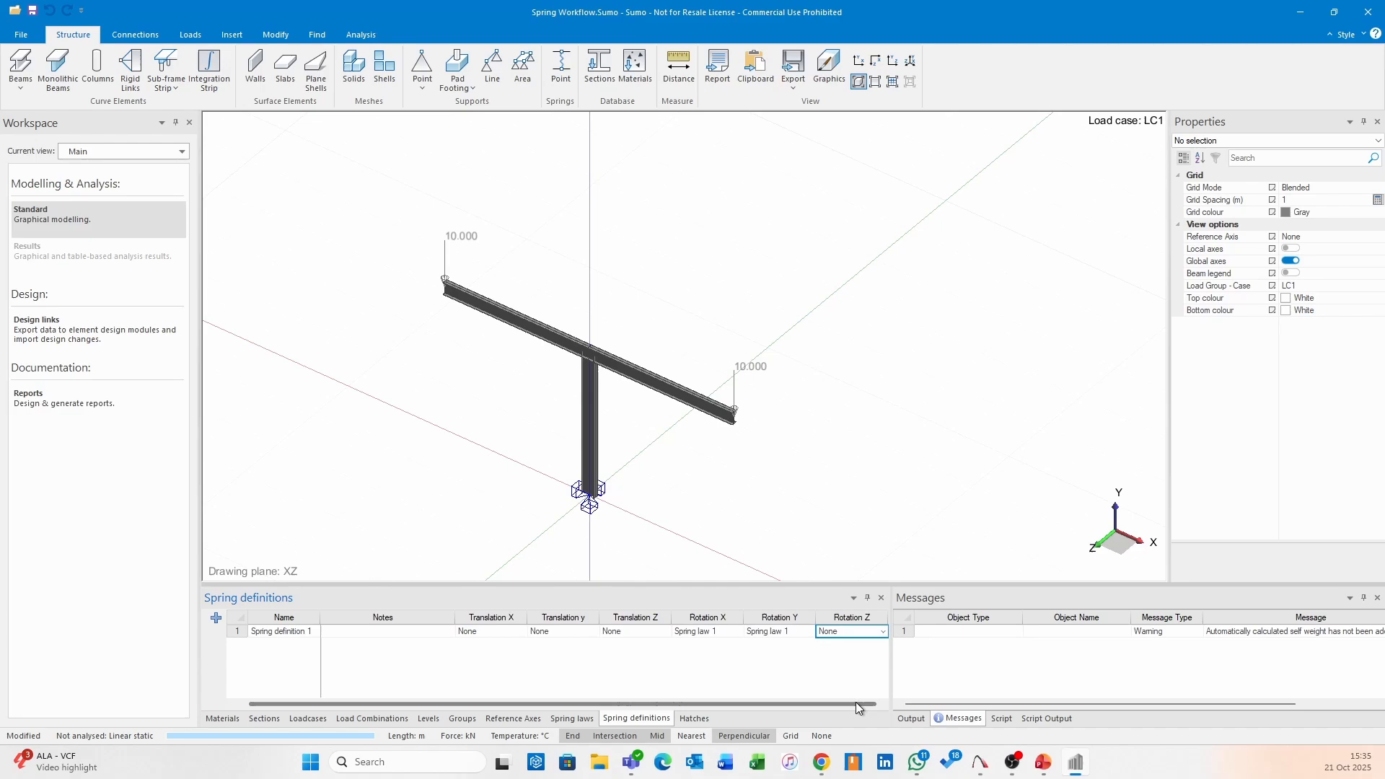
click(880, 634)
click(857, 653)
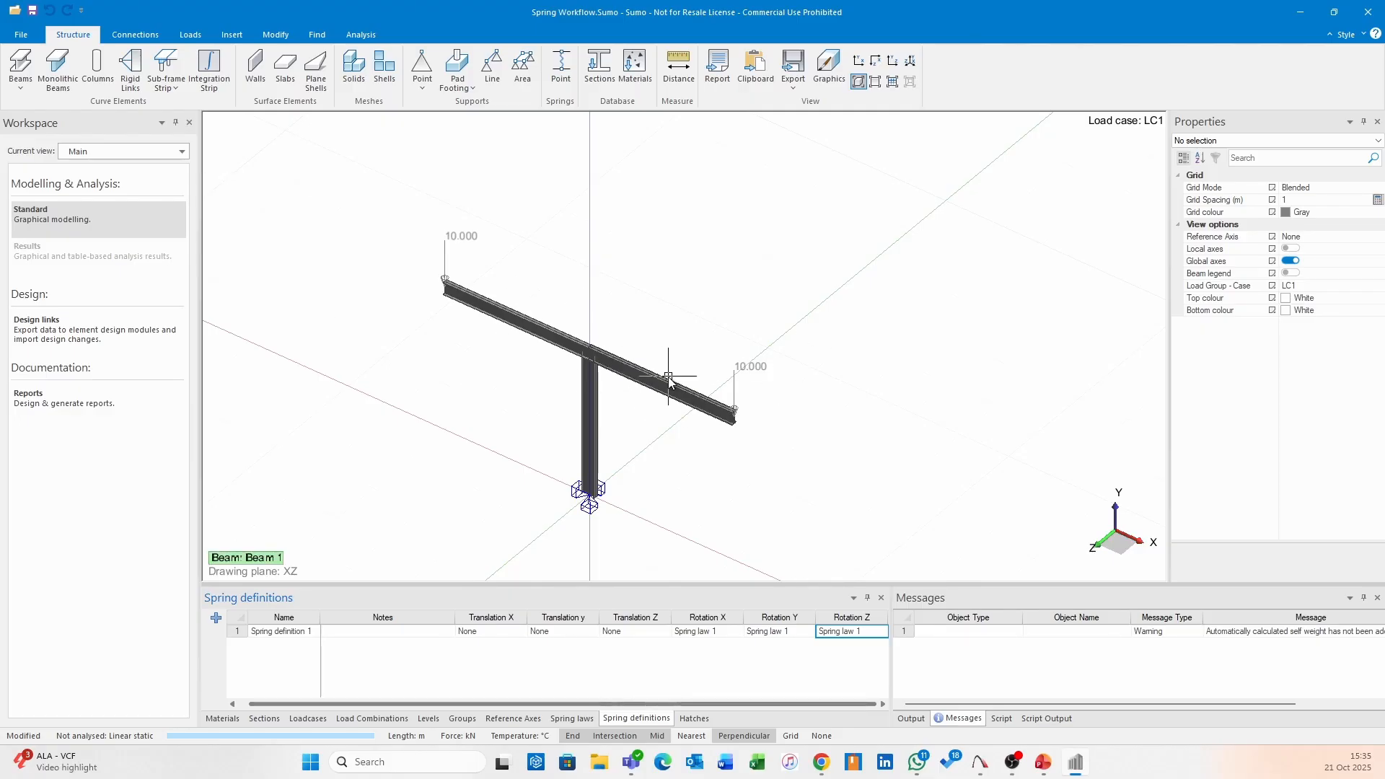
- Place a point spring at the beam-to-column joint and compare its local axes with the global axes
middle_drag(647, 292, 680, 331)
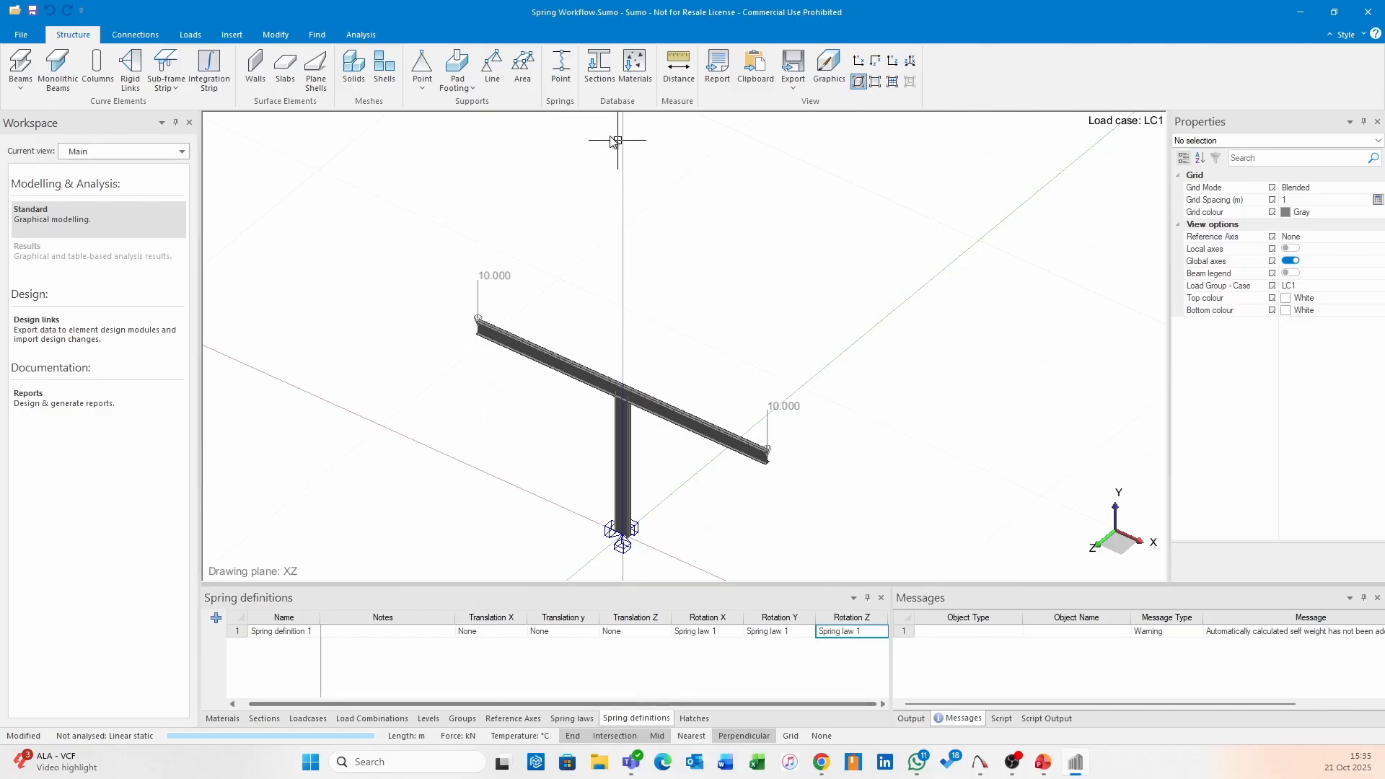
click(562, 79)
click(569, 64)
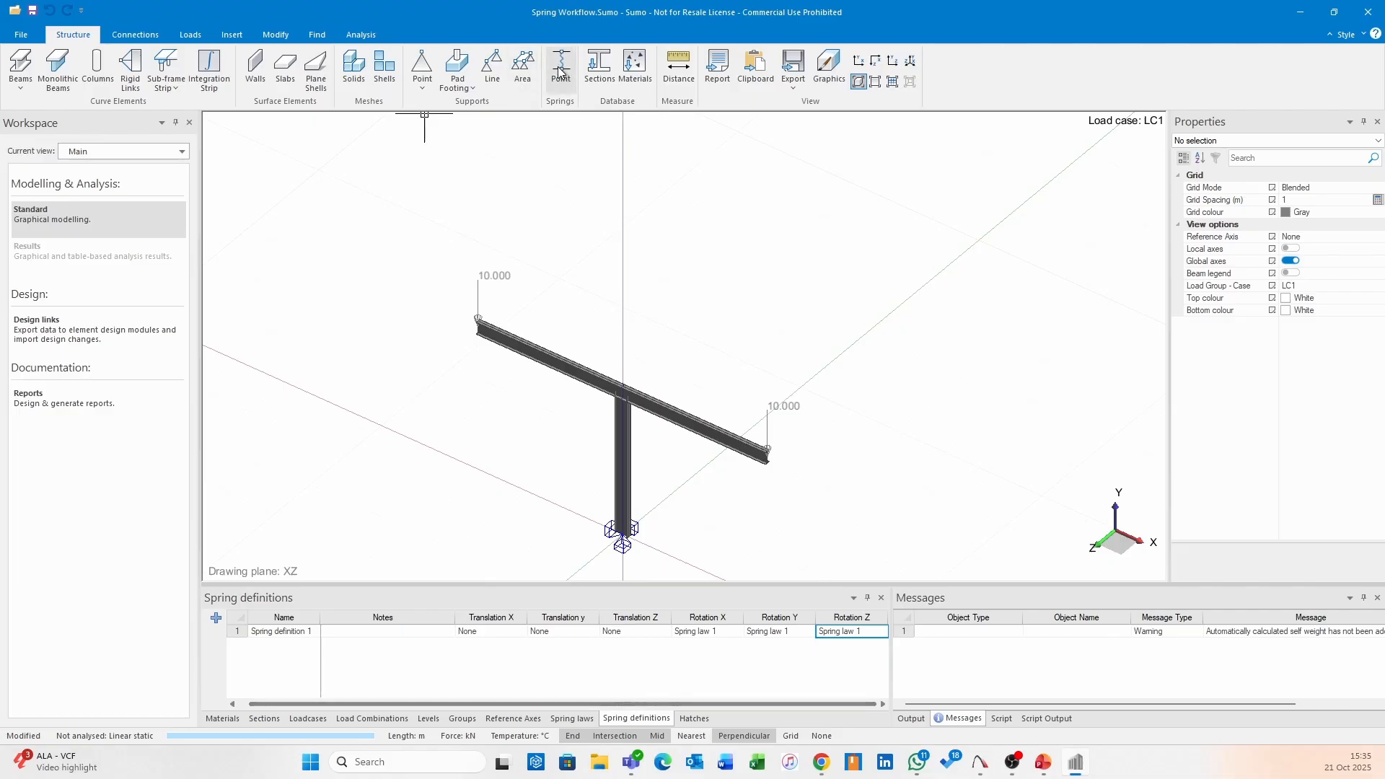
click(625, 399)
scroll(622, 394, up, 3)
key(Escape)
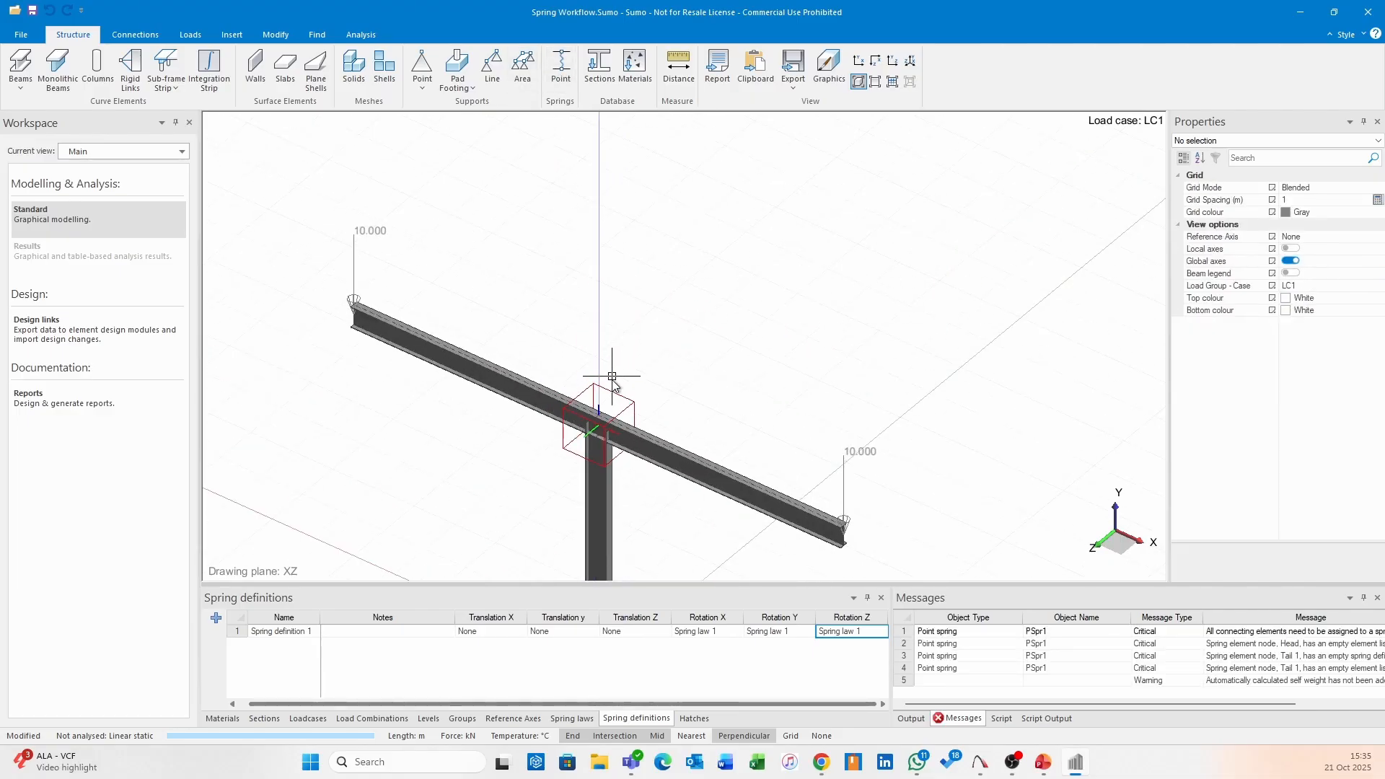
click(618, 403)
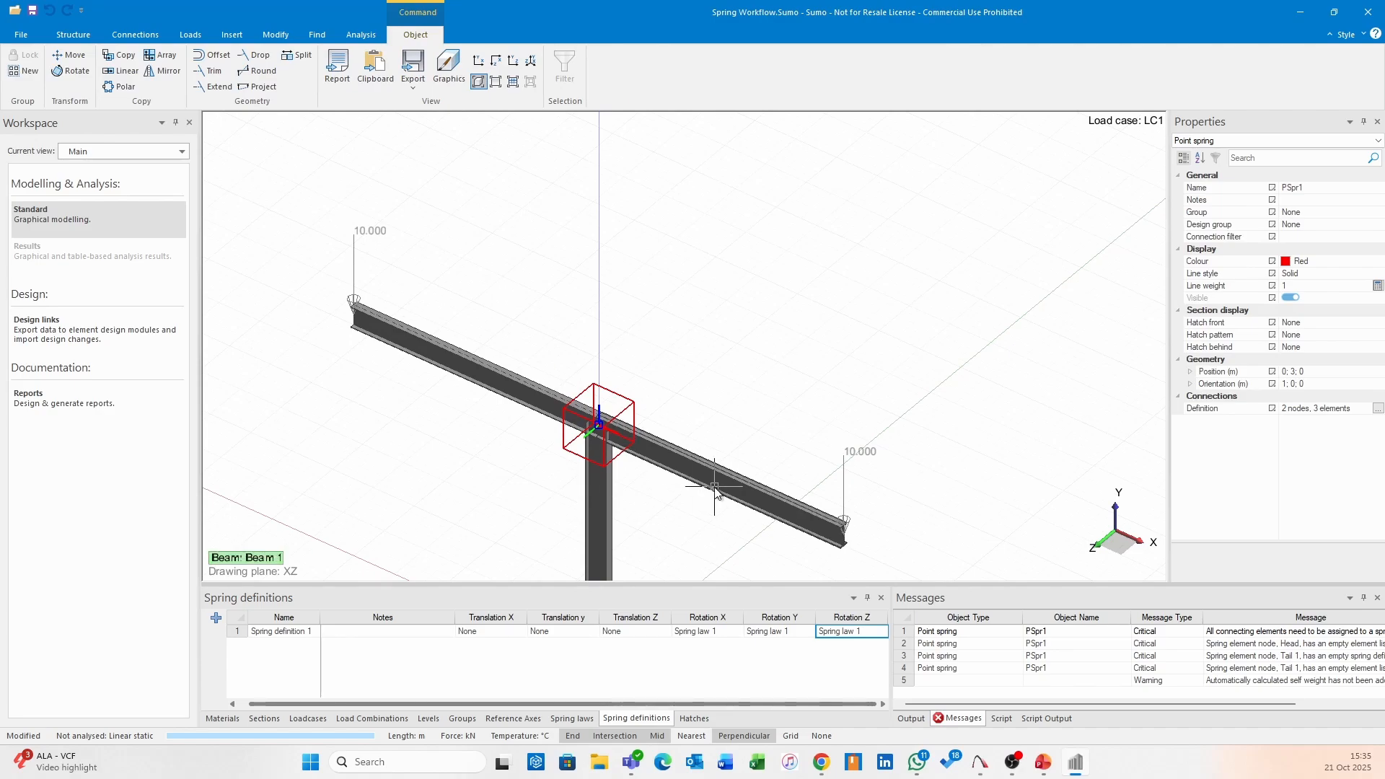
scroll(599, 426, up, 3)
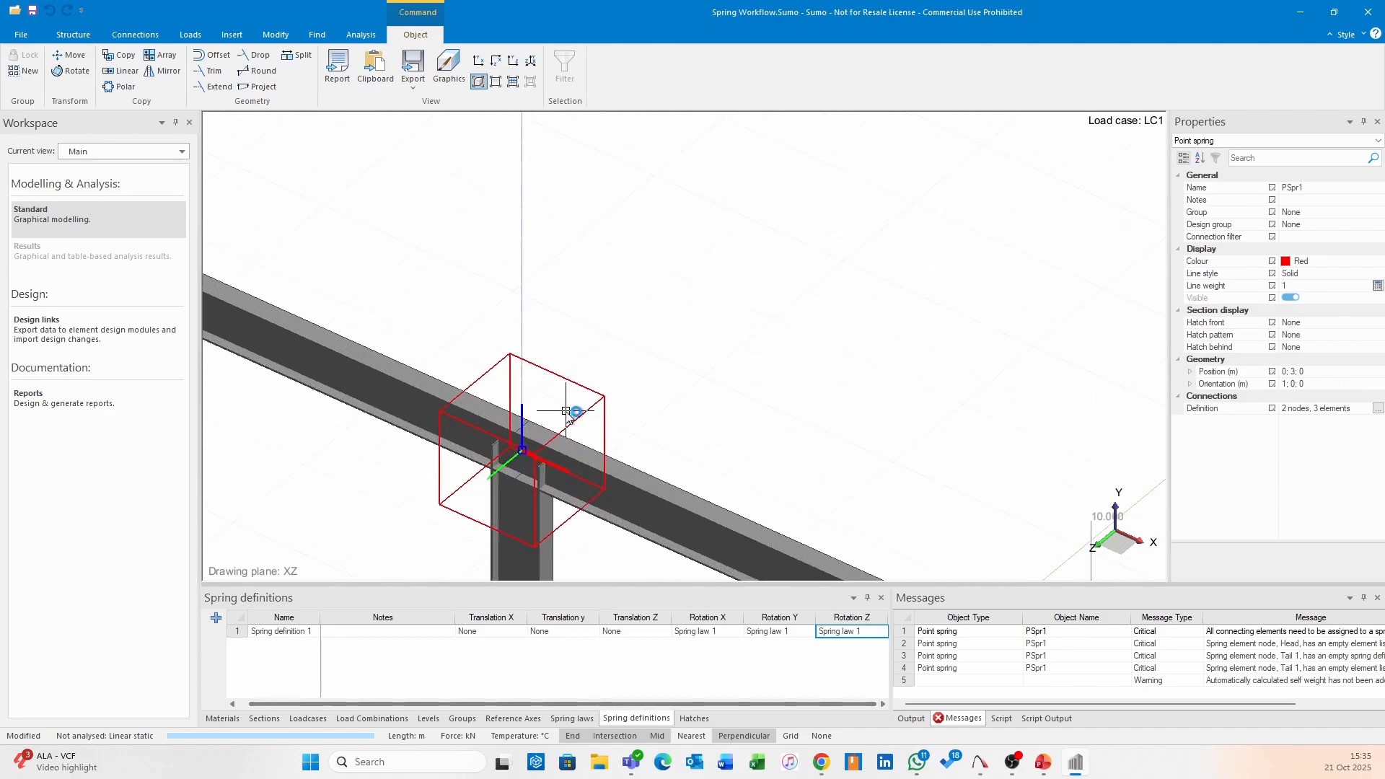
key(Escape)
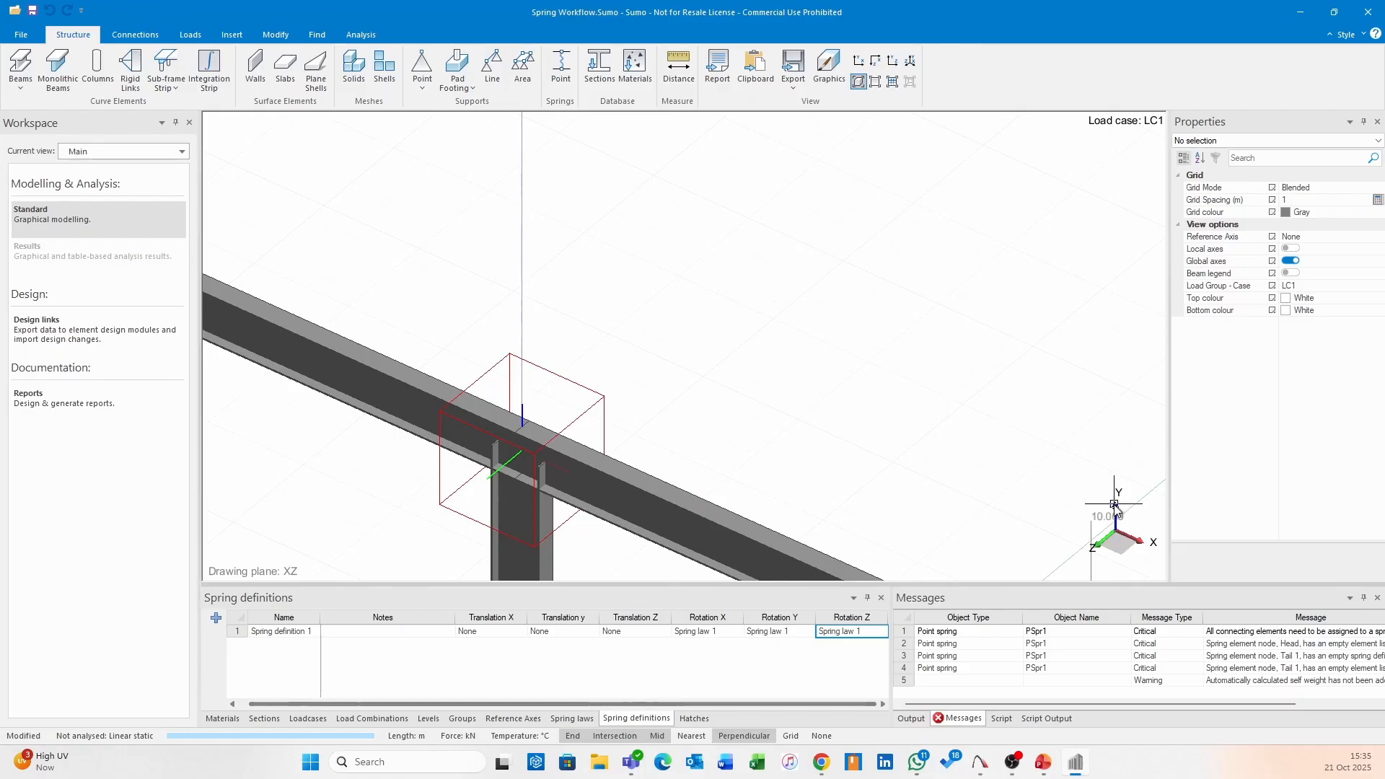
middle_drag(954, 452, 907, 529)
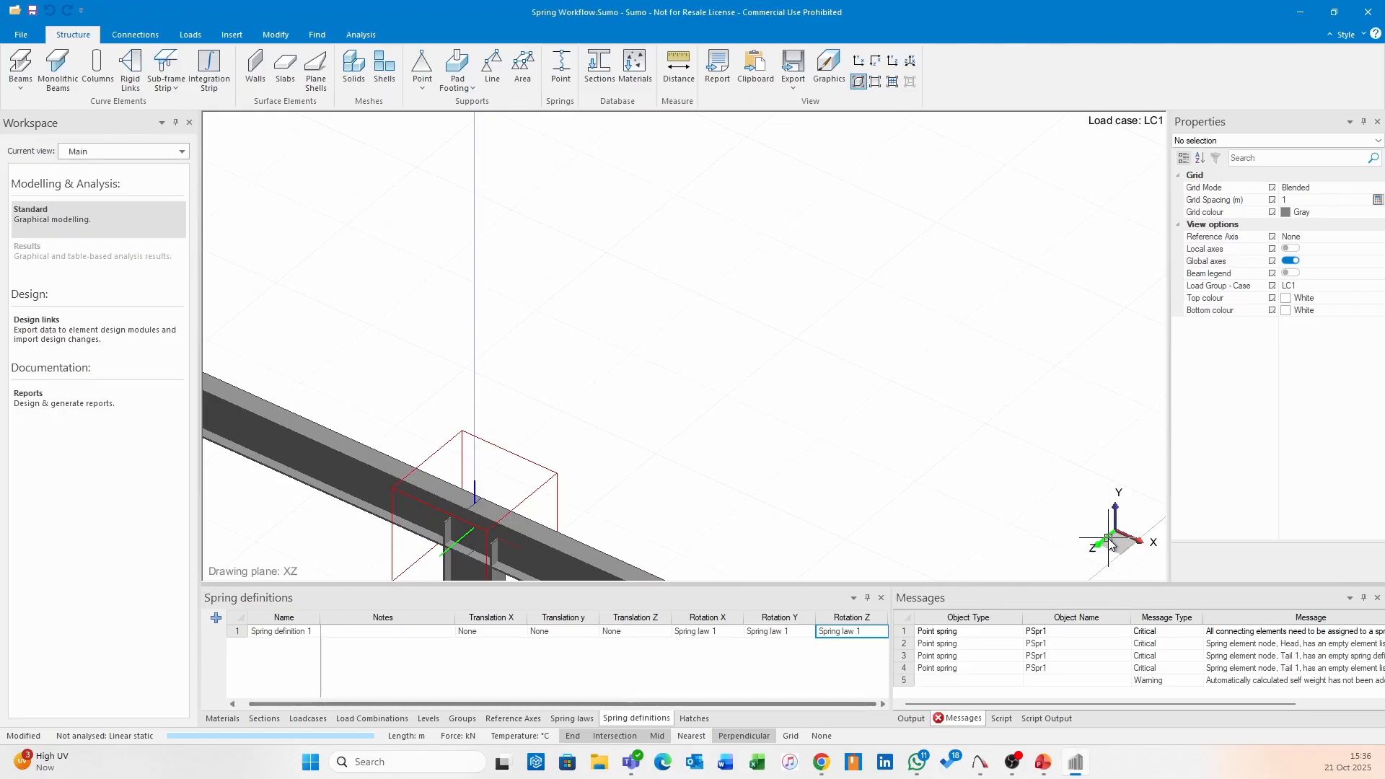
middle_drag(813, 464, 960, 337)
click(396, 334)
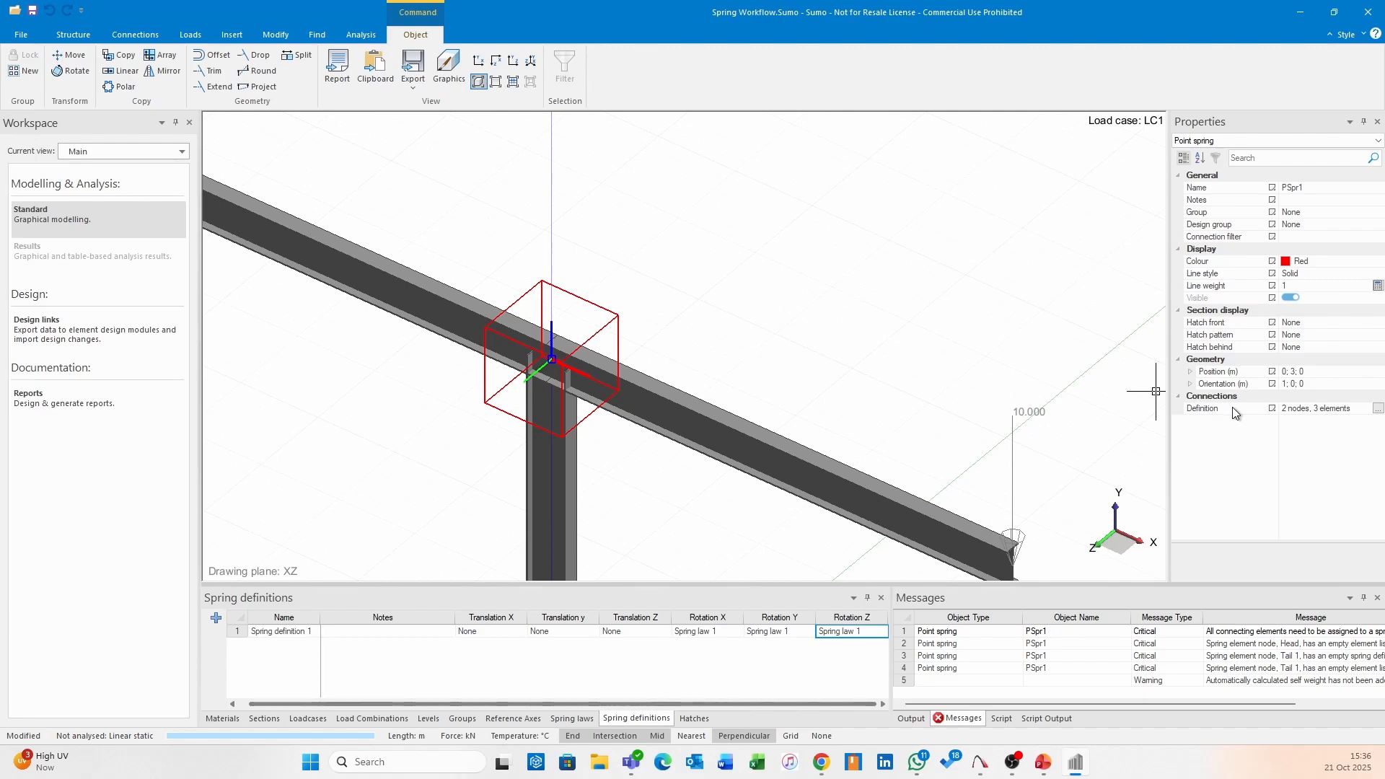
click(1378, 409)
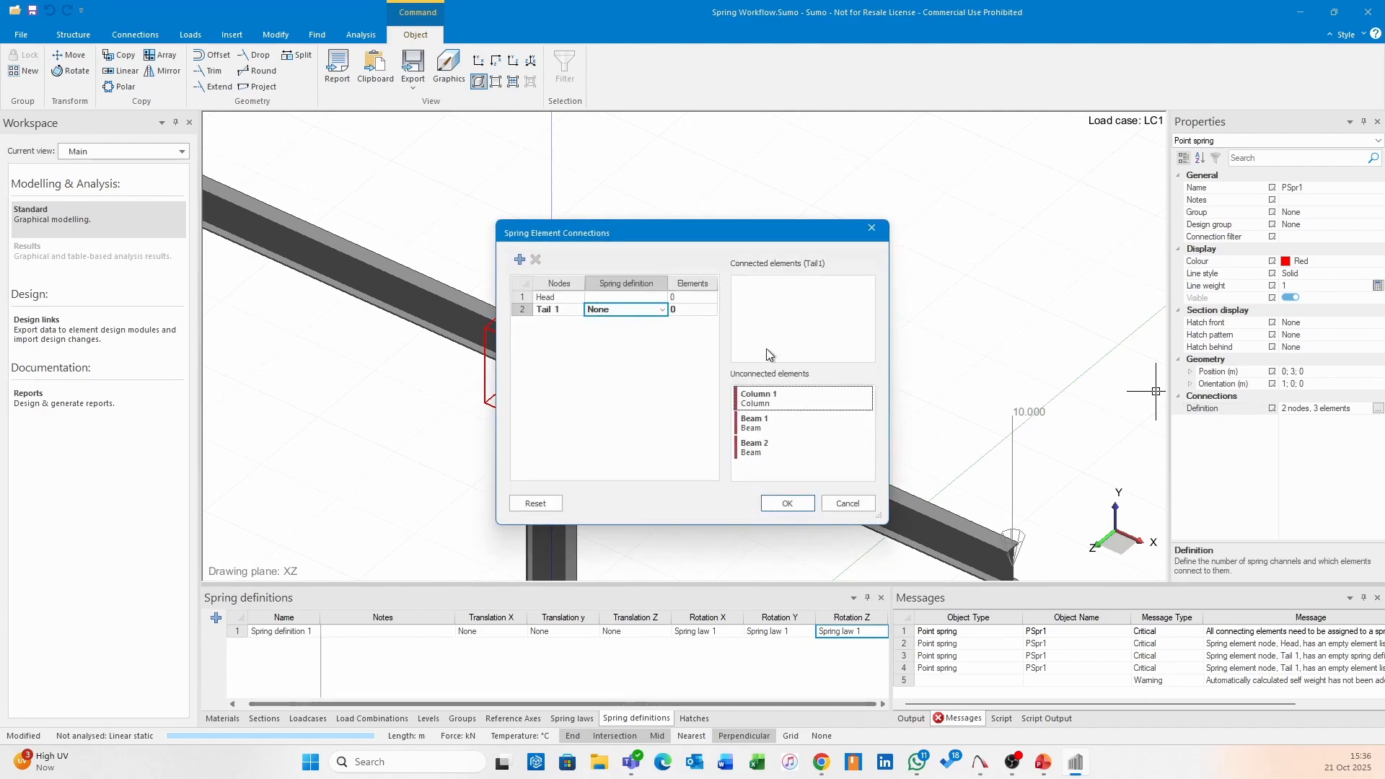
drag(665, 231, 981, 237)
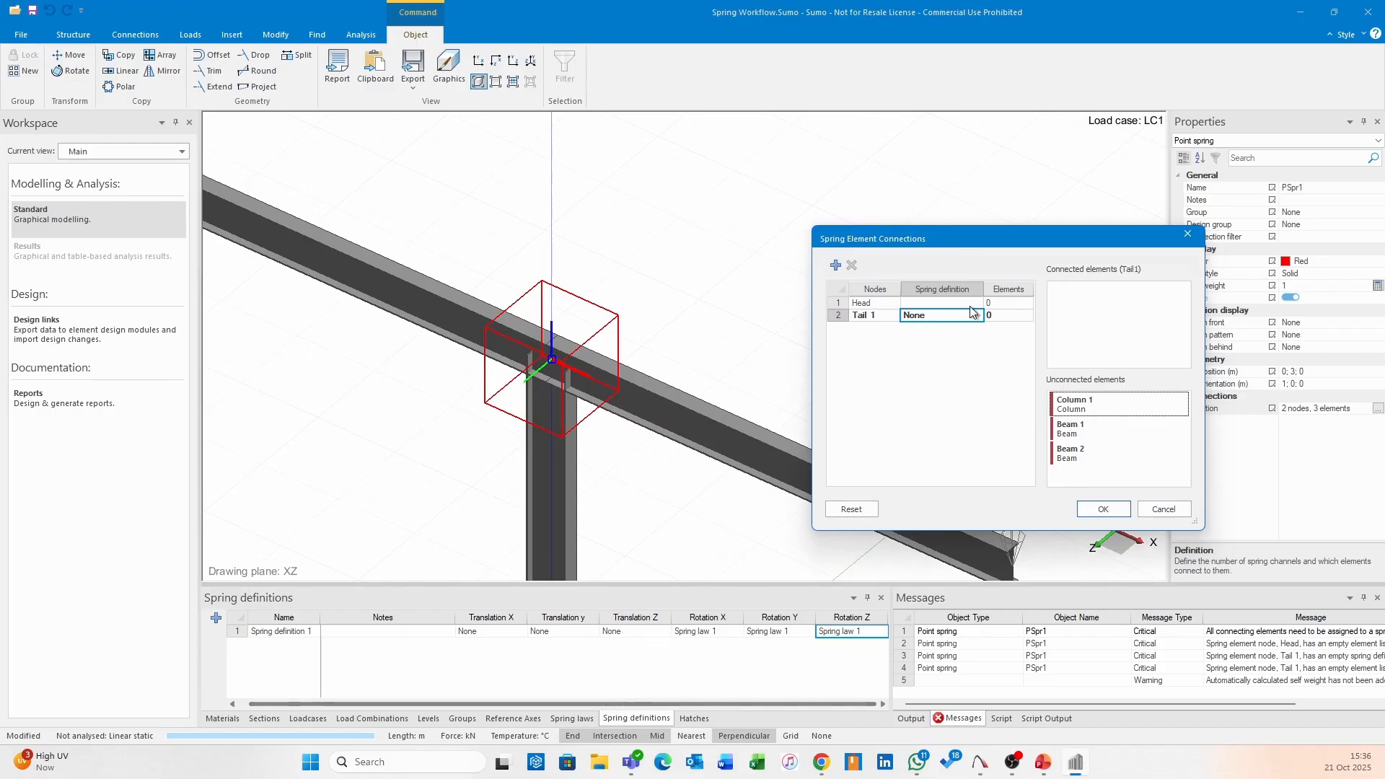
click(995, 303)
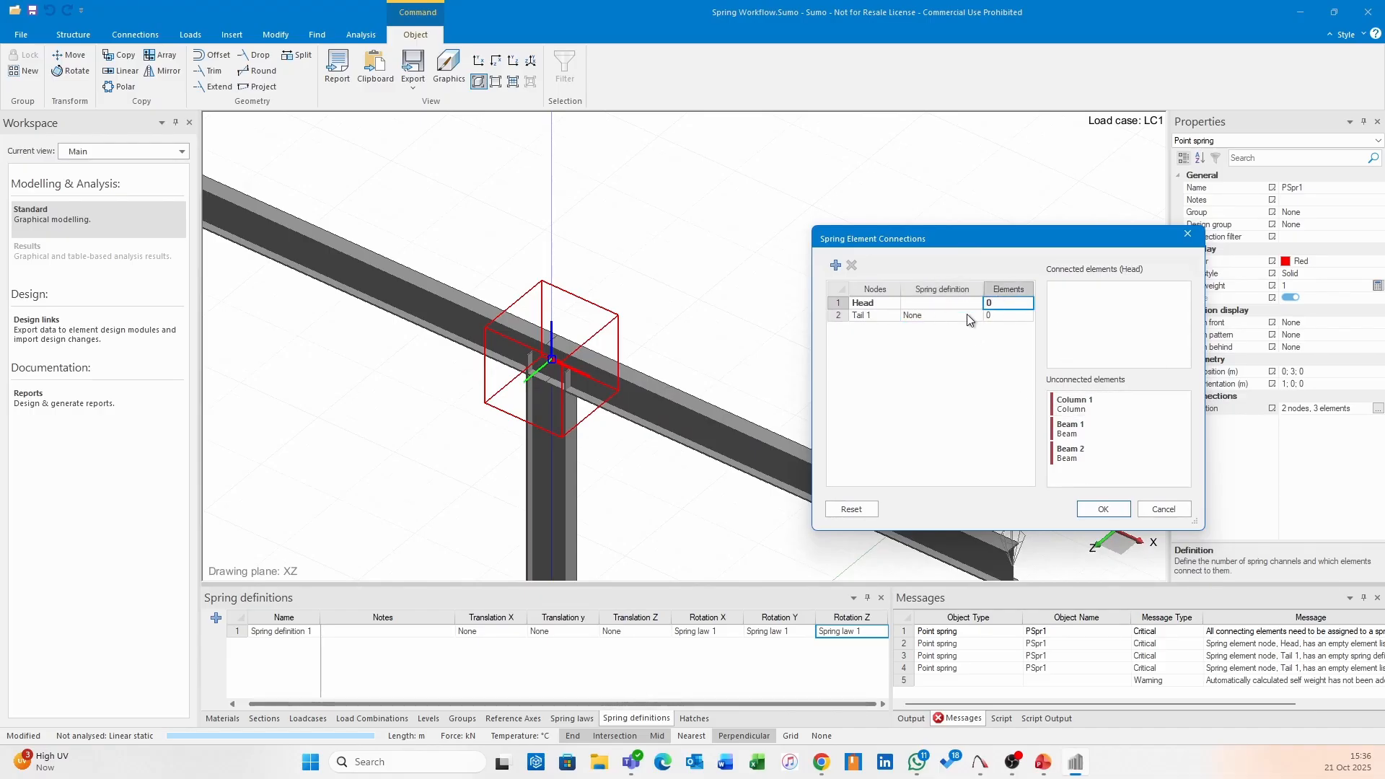
double_click(1094, 397)
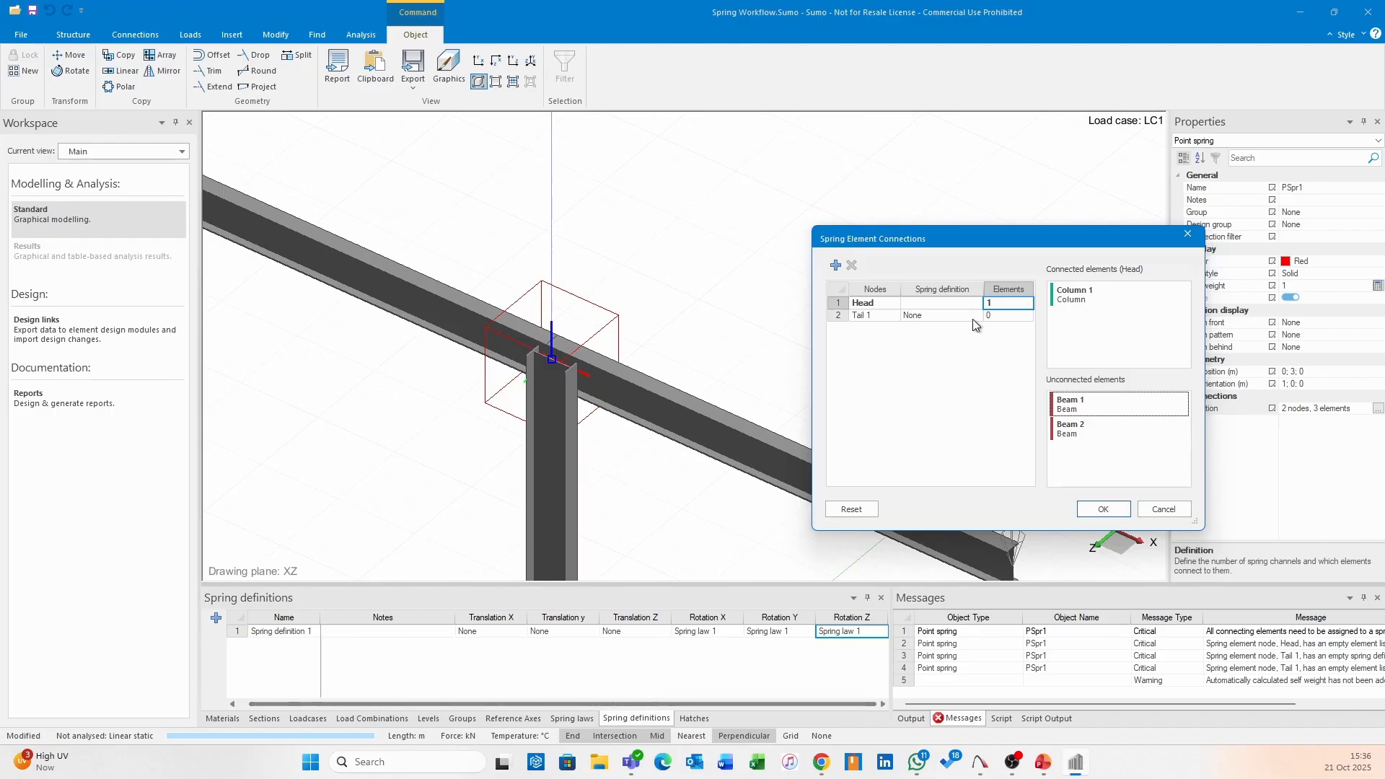
click(1005, 316)
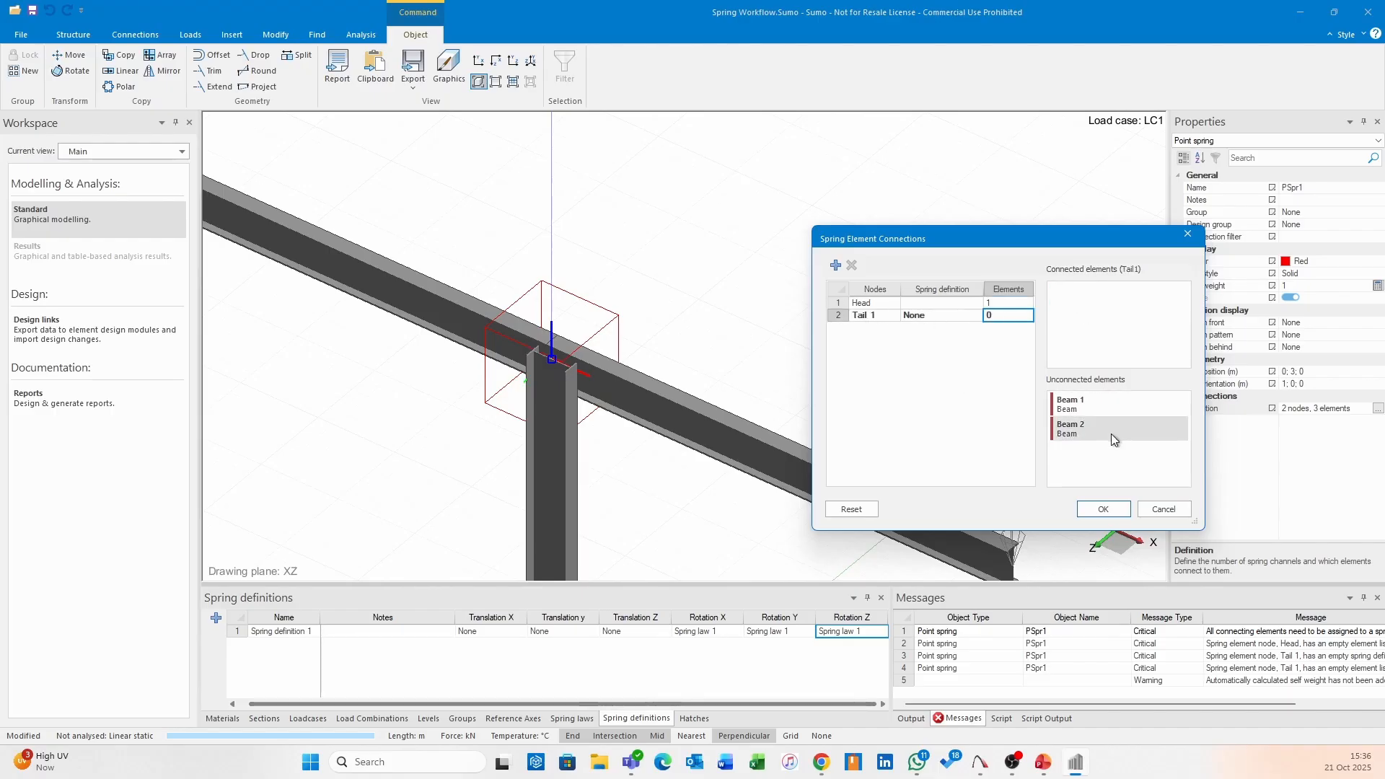
click(1164, 509)
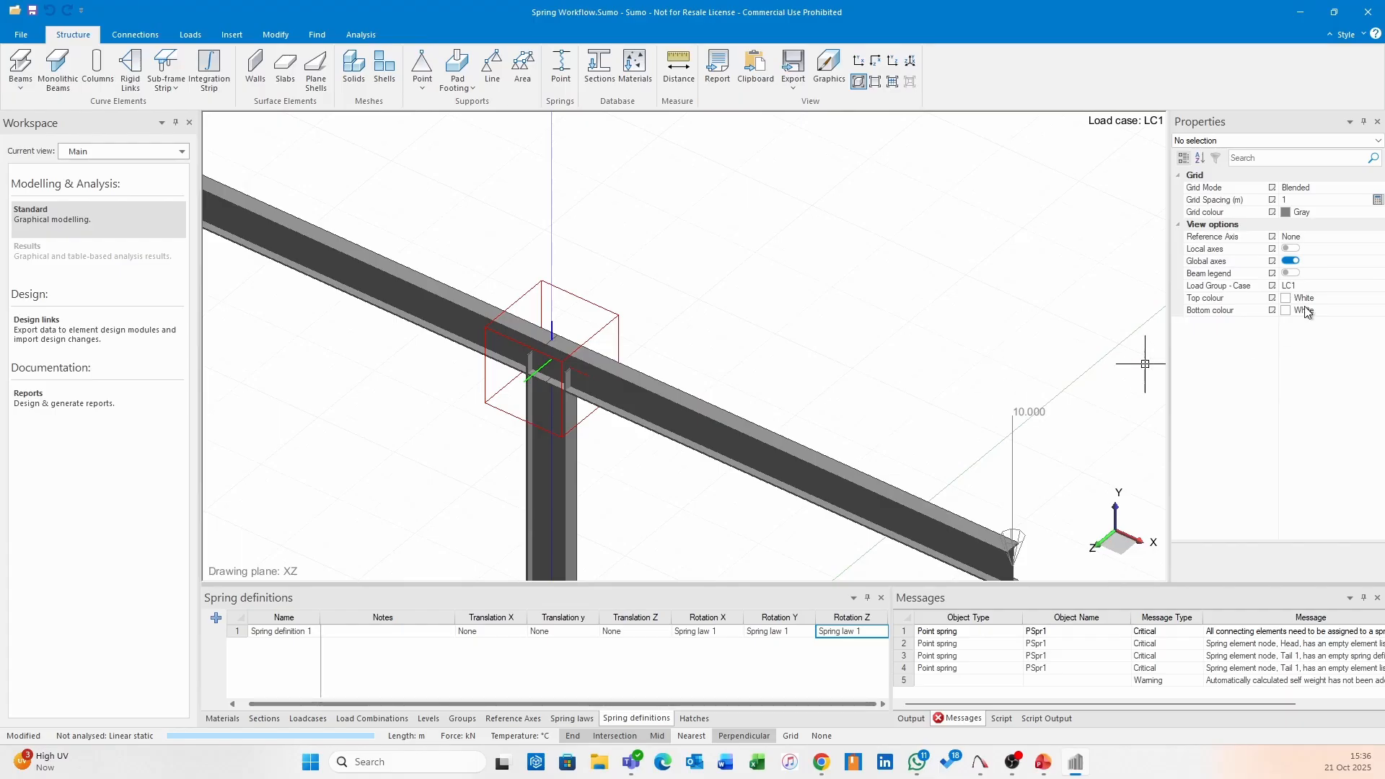
- Identify Beam 1, and in the point spring's connections assign Column 1 to the Head node and Beam 1 to Tail 1
click(848, 479)
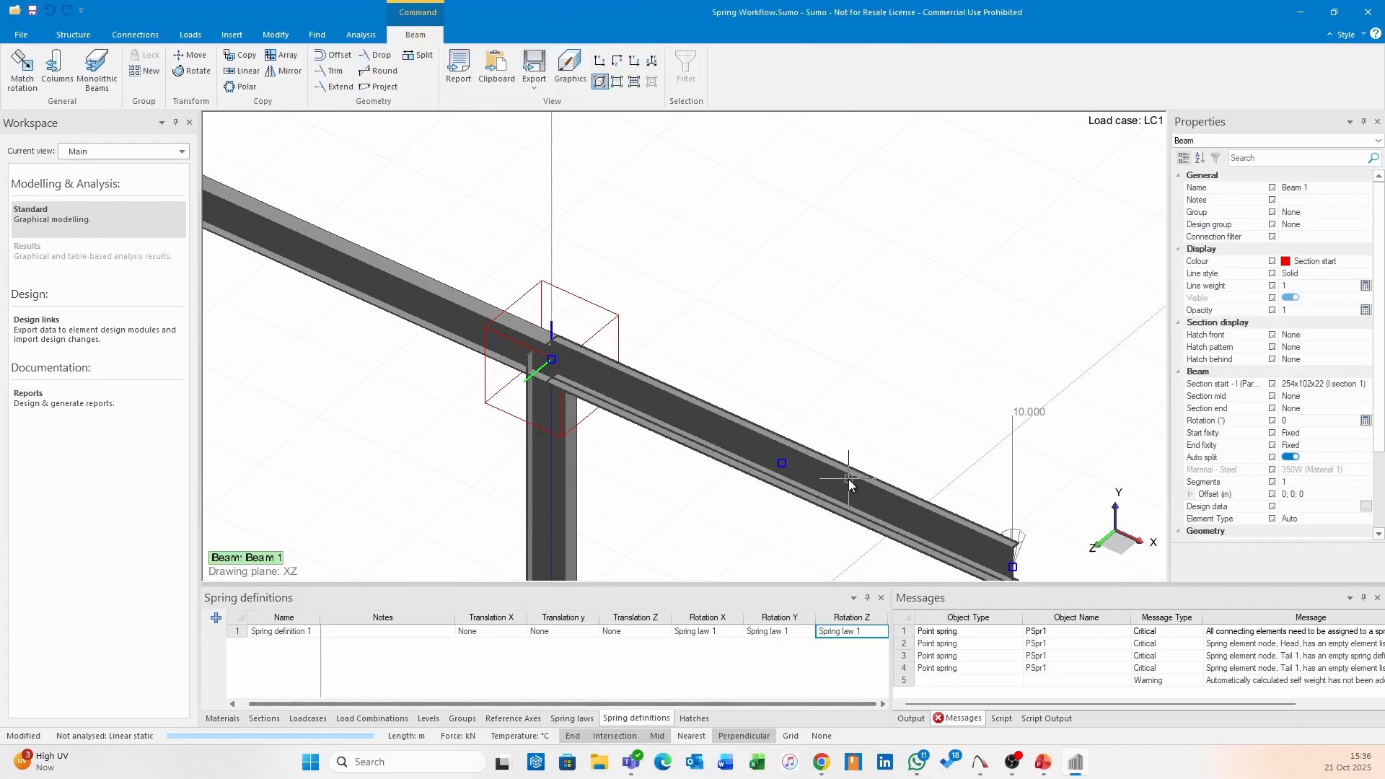
click(1000, 321)
click(615, 313)
click(1378, 409)
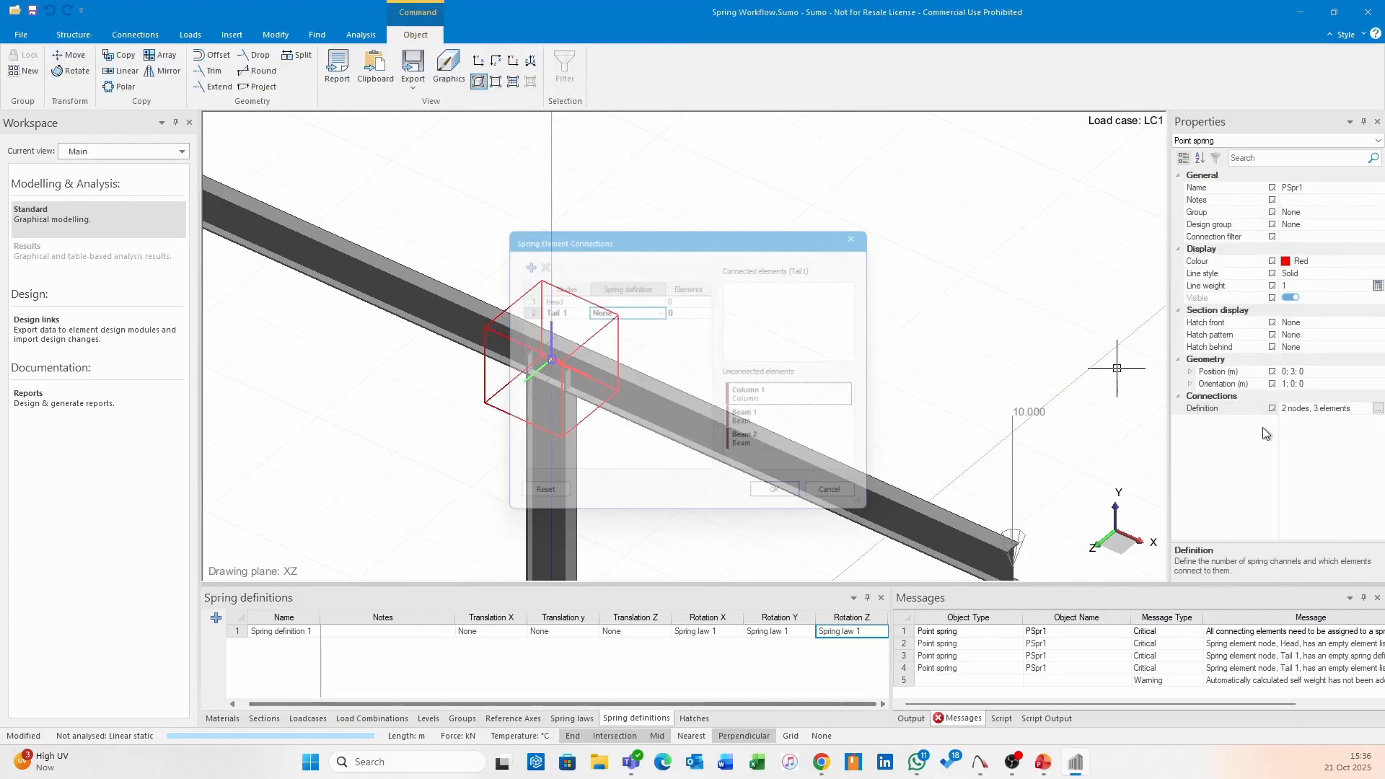
click(710, 307)
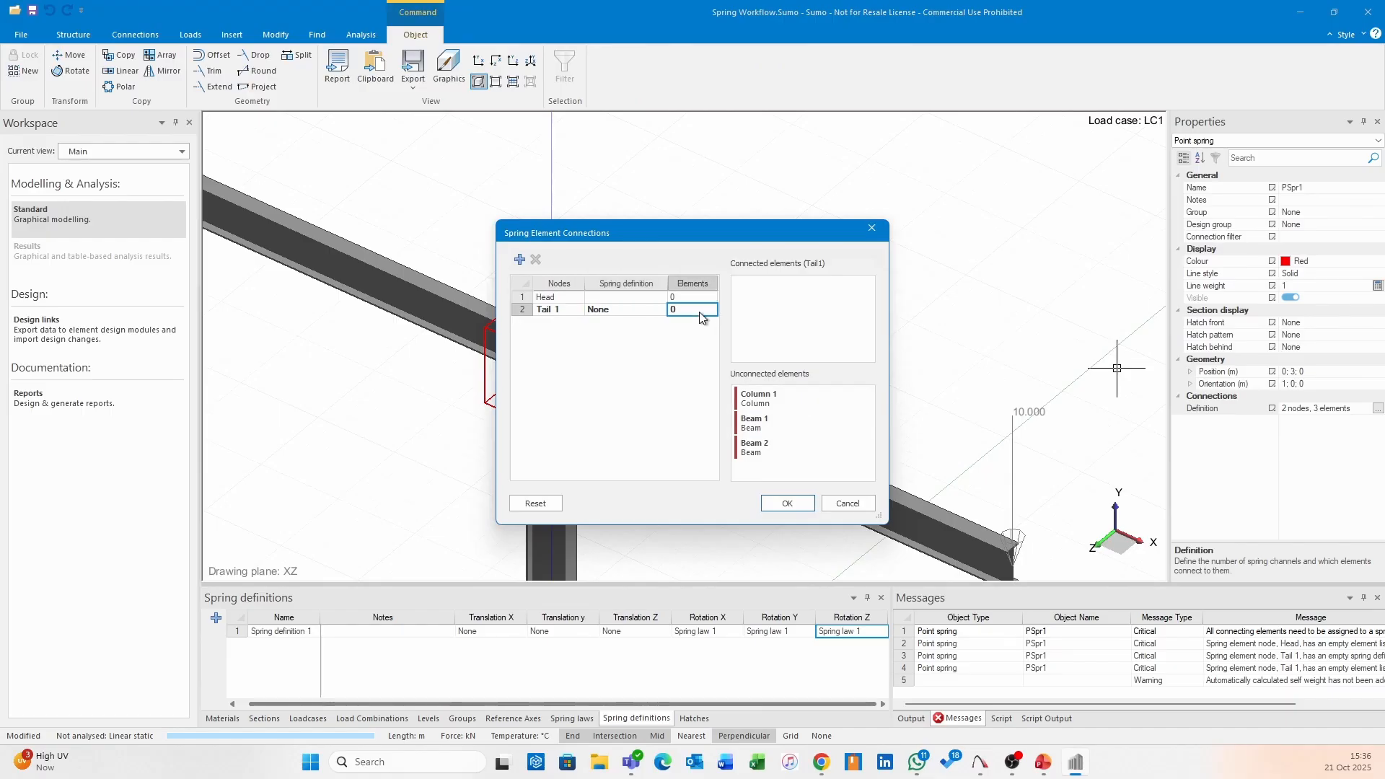
click(704, 300)
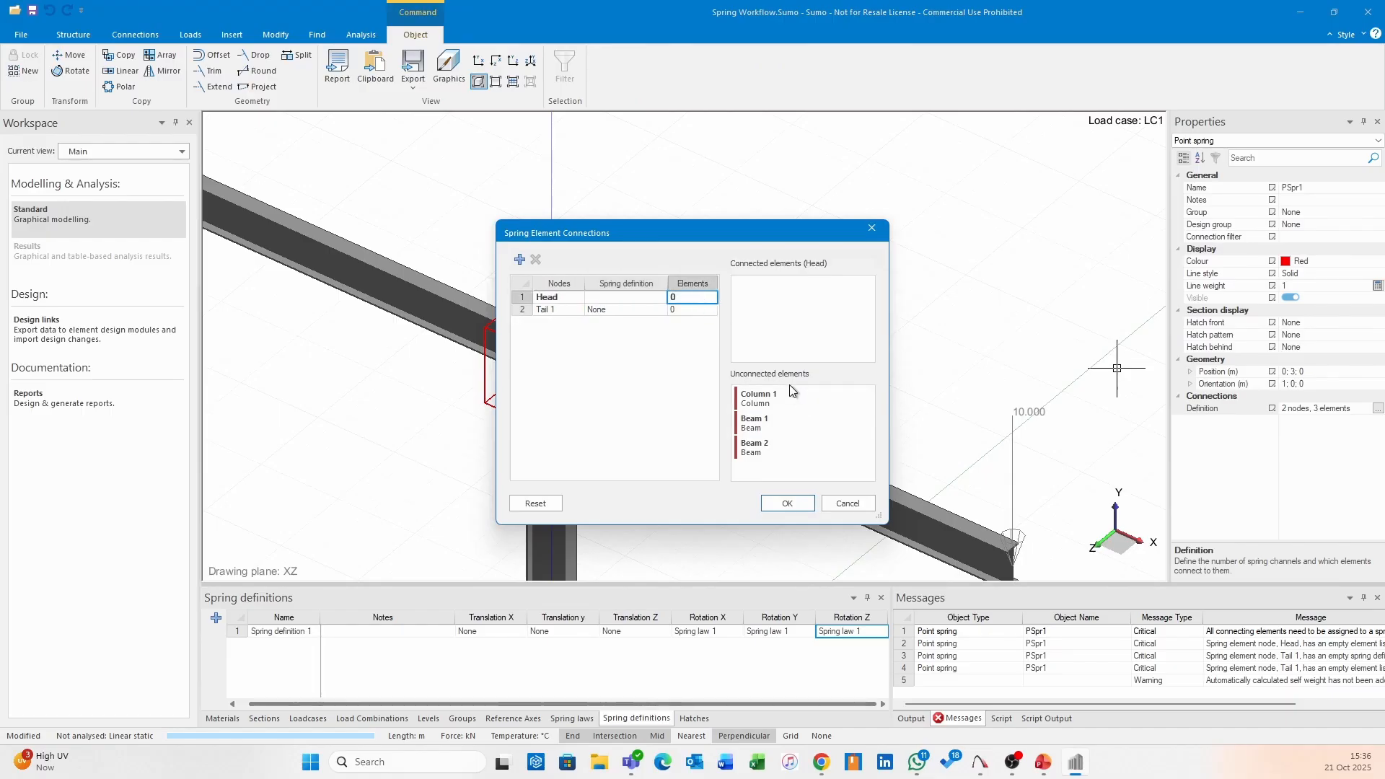
double_click(789, 386)
click(697, 310)
double_click(794, 399)
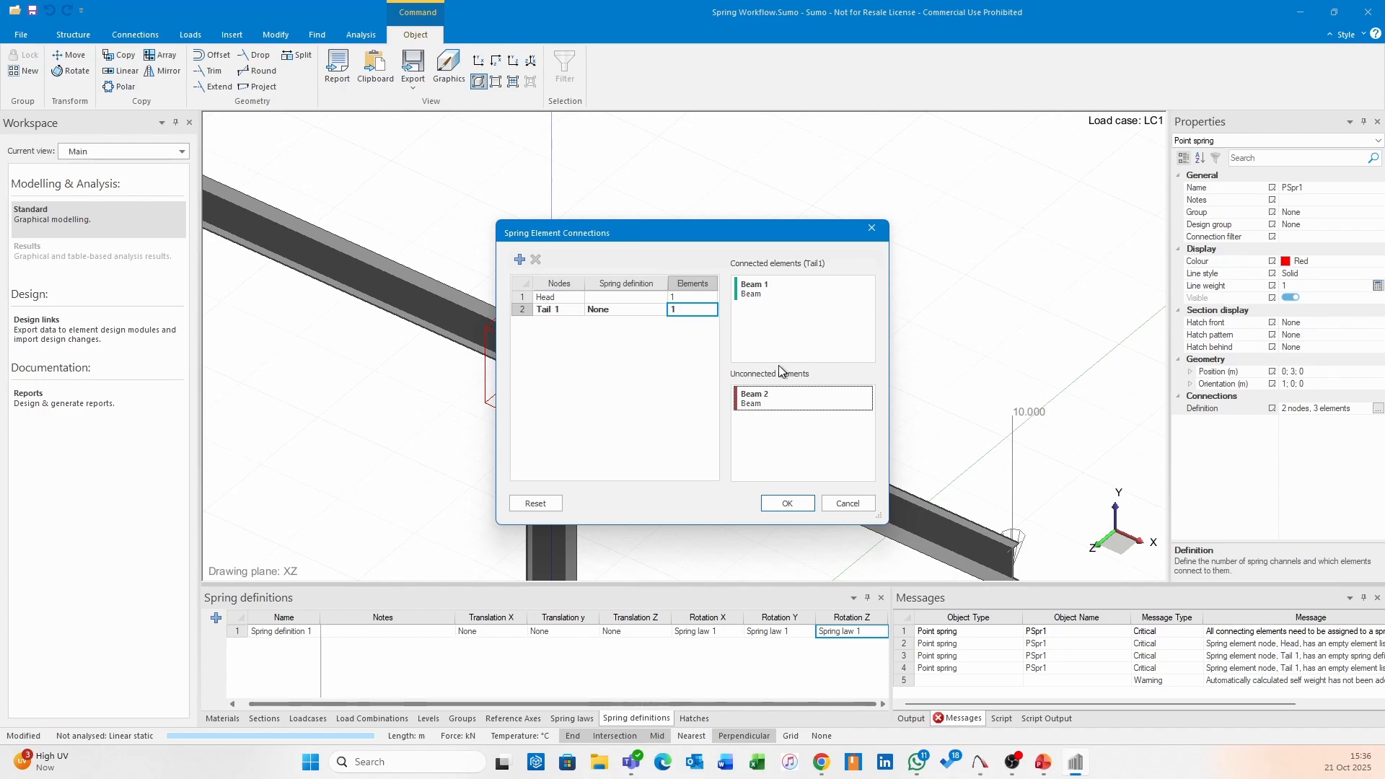
- Assign Spring definition 1 to the Tail 1 node and accept the spring element connections
drag(636, 235, 782, 197)
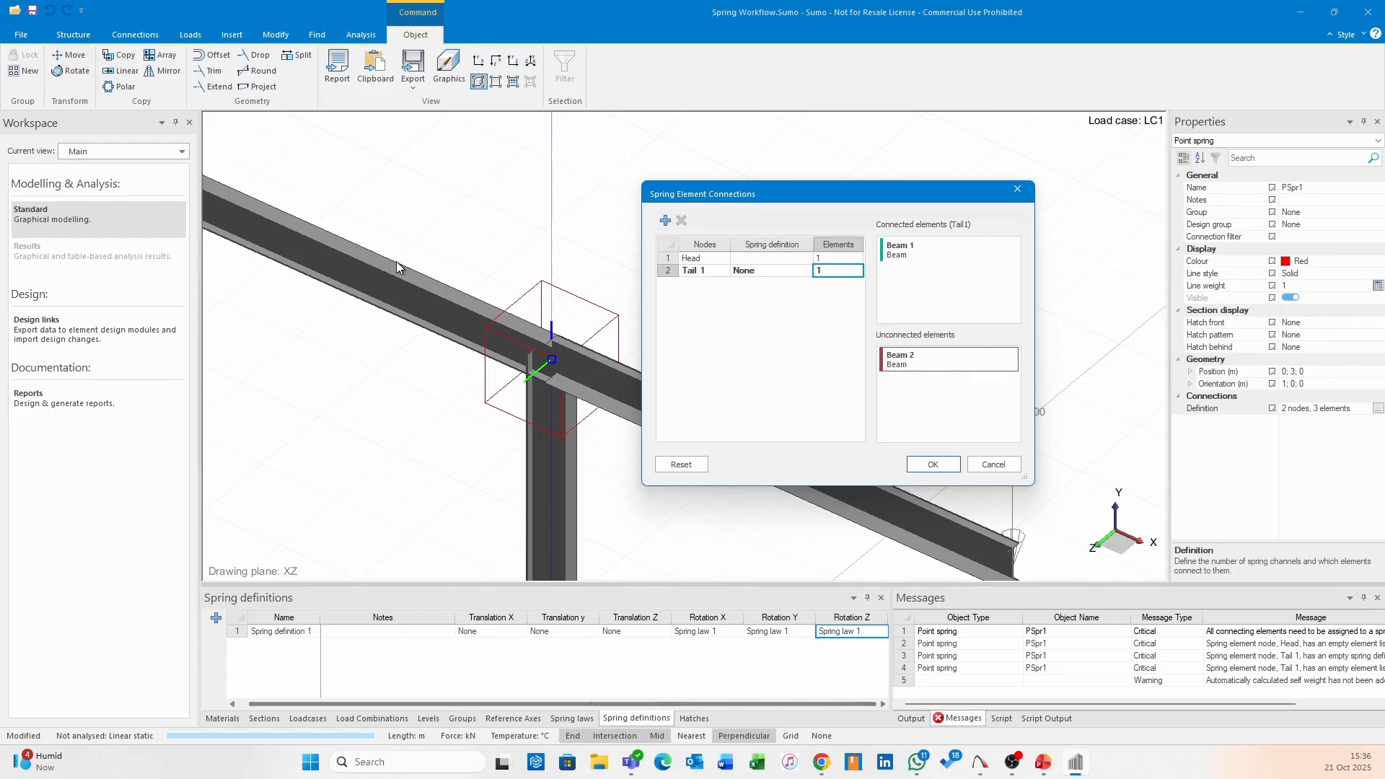
click(798, 272)
click(807, 272)
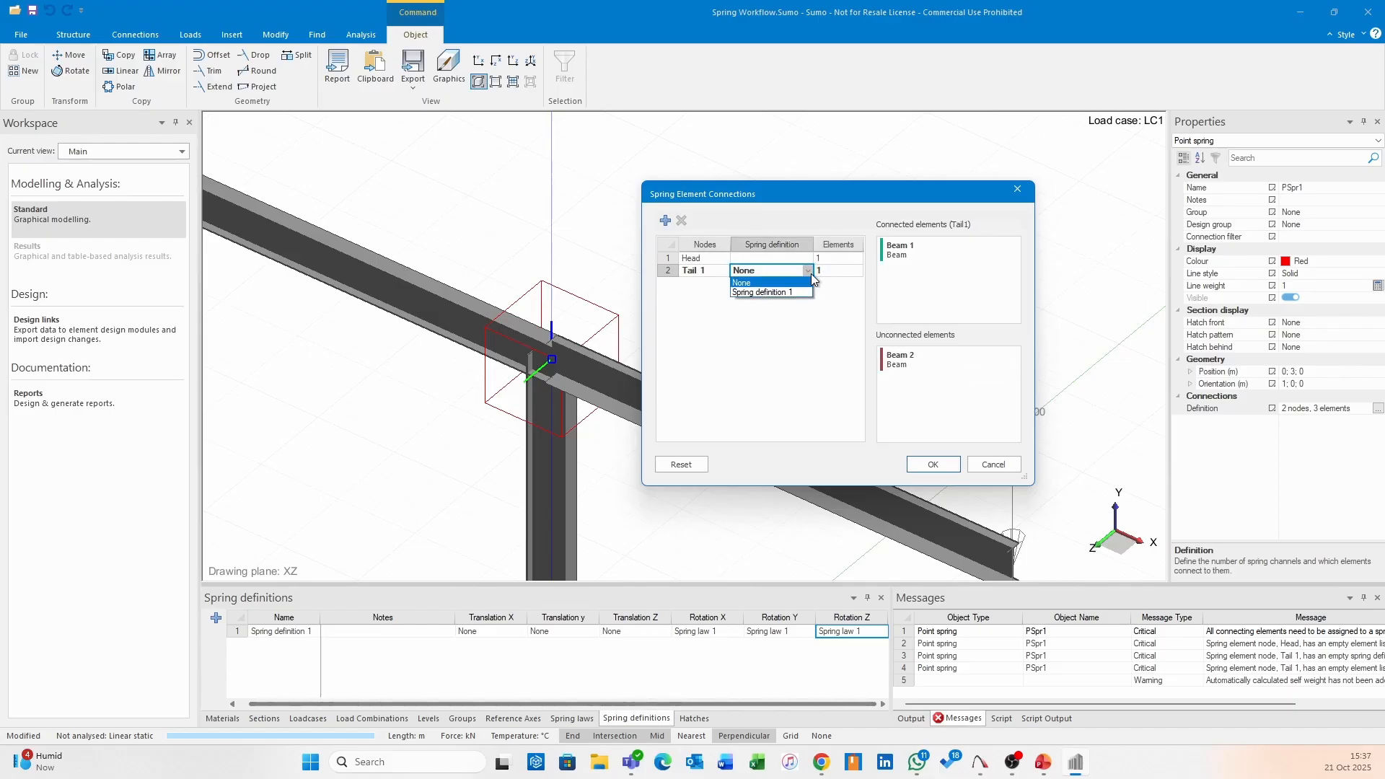
click(763, 293)
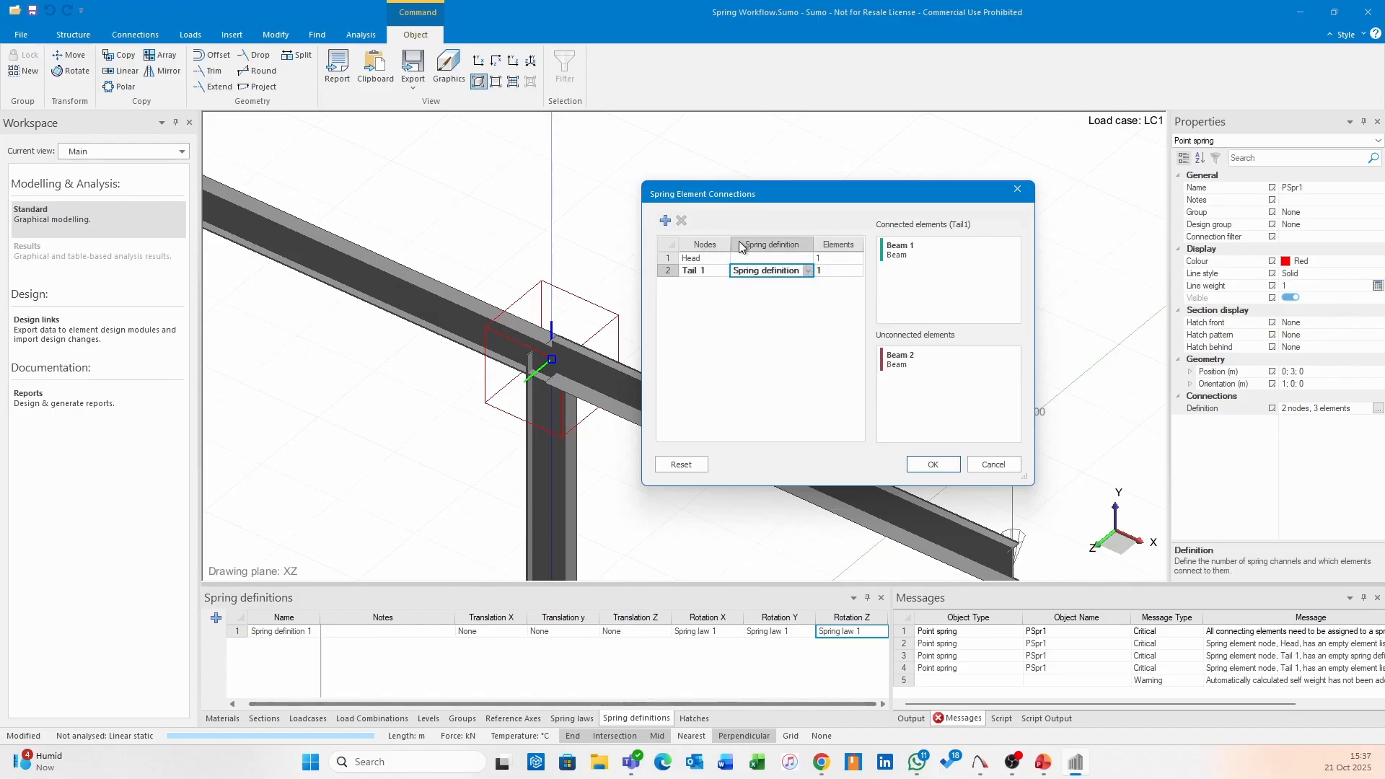
click(932, 467)
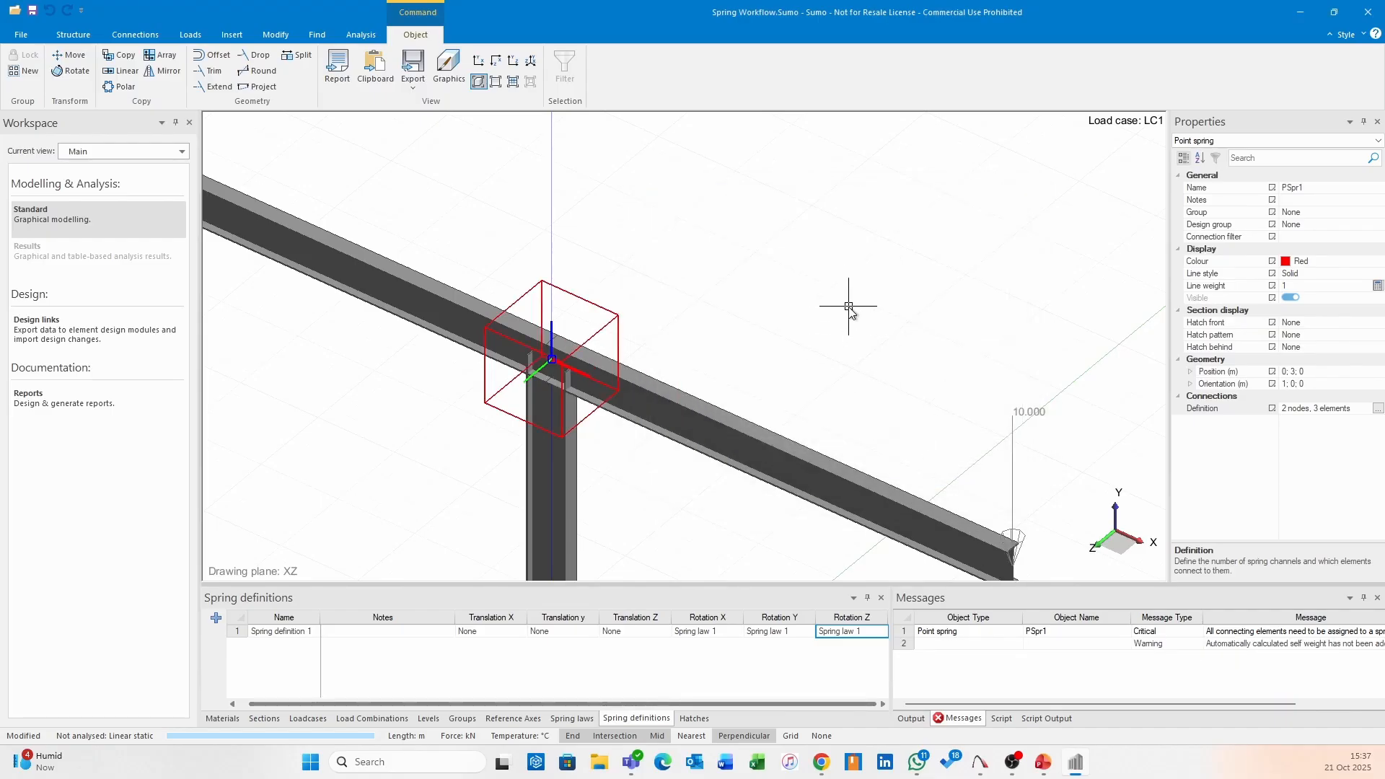
- Read the point spring's critical message and check the name of the beam on the other side of the column
drag(1111, 704, 1216, 719)
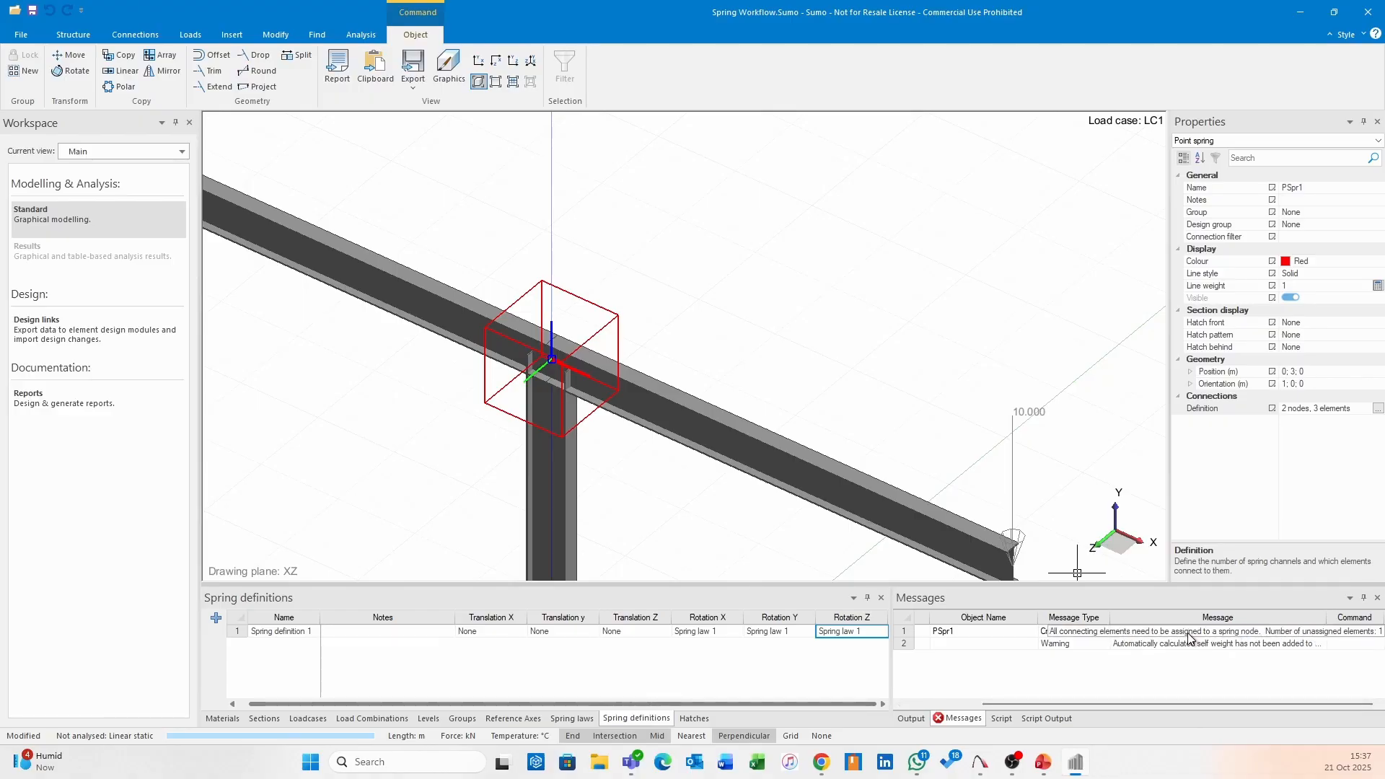
scroll(432, 251, down, 1)
middle_drag(431, 251, 768, 365)
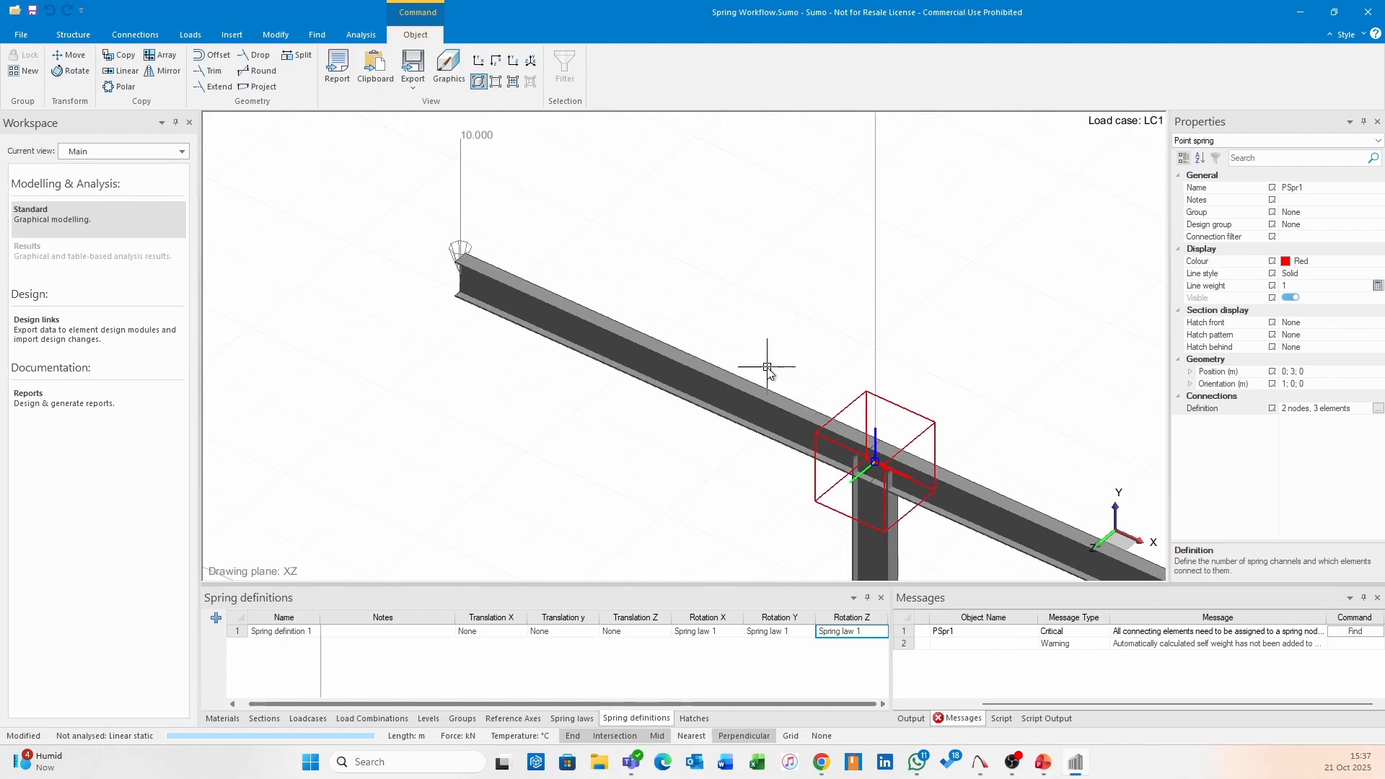
key(Escape)
click(680, 344)
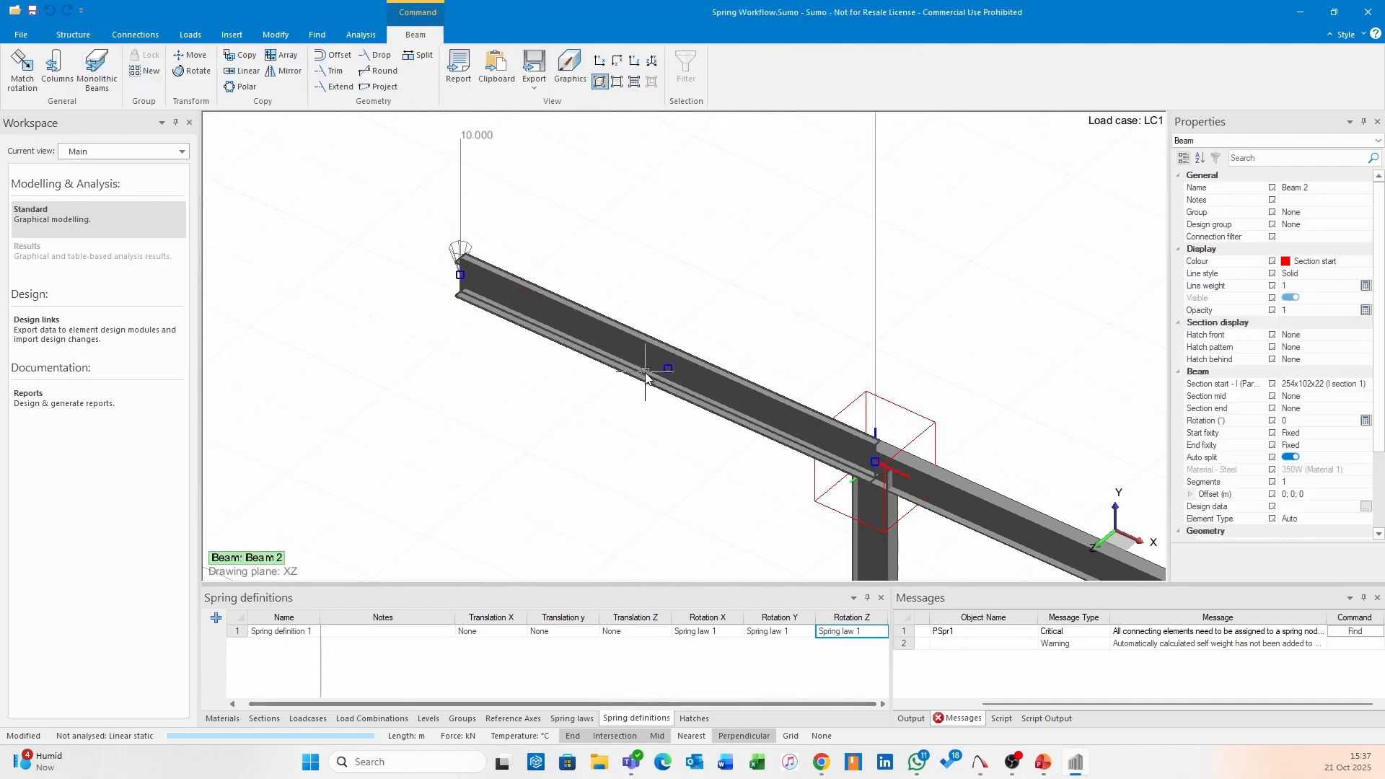
click(717, 304)
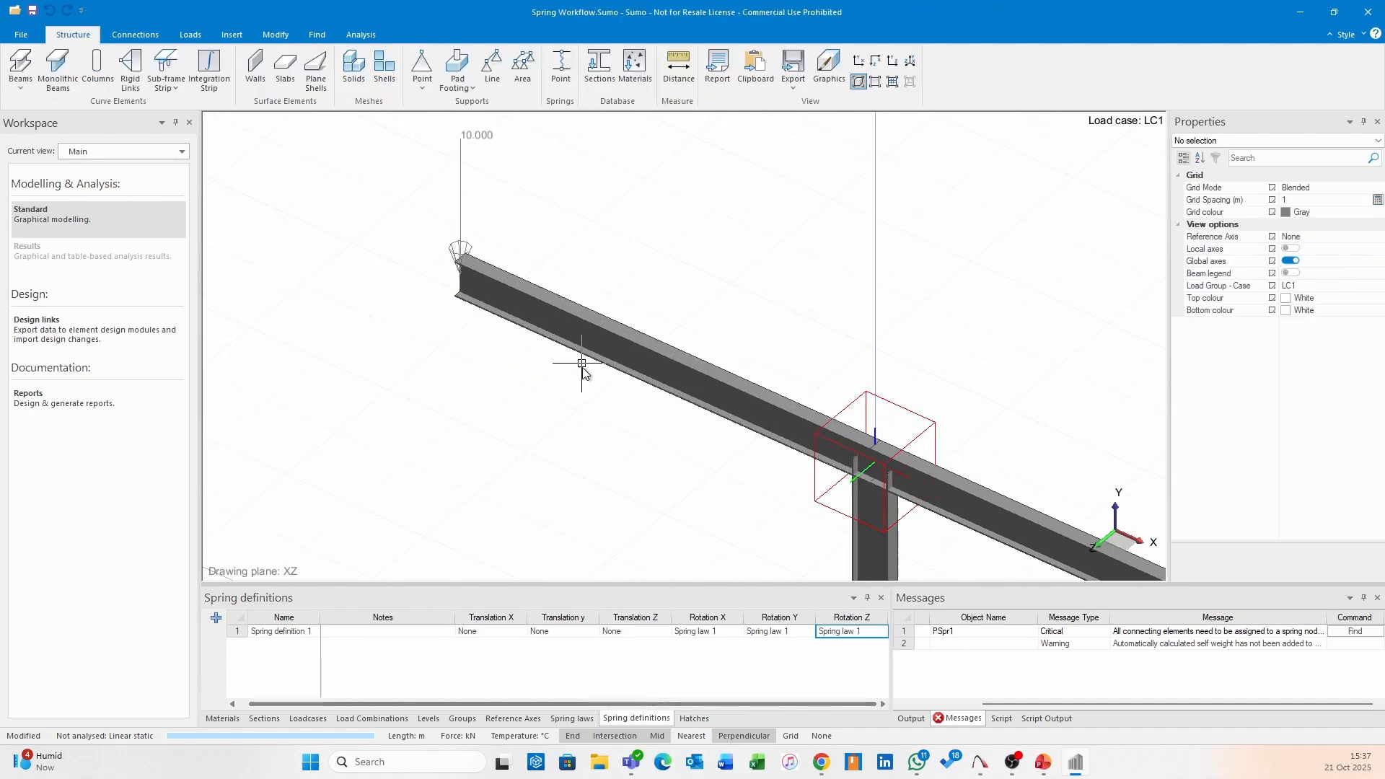
- Add a second tail node to the point spring, connect Beam 2 to it, and accept the connections
click(926, 415)
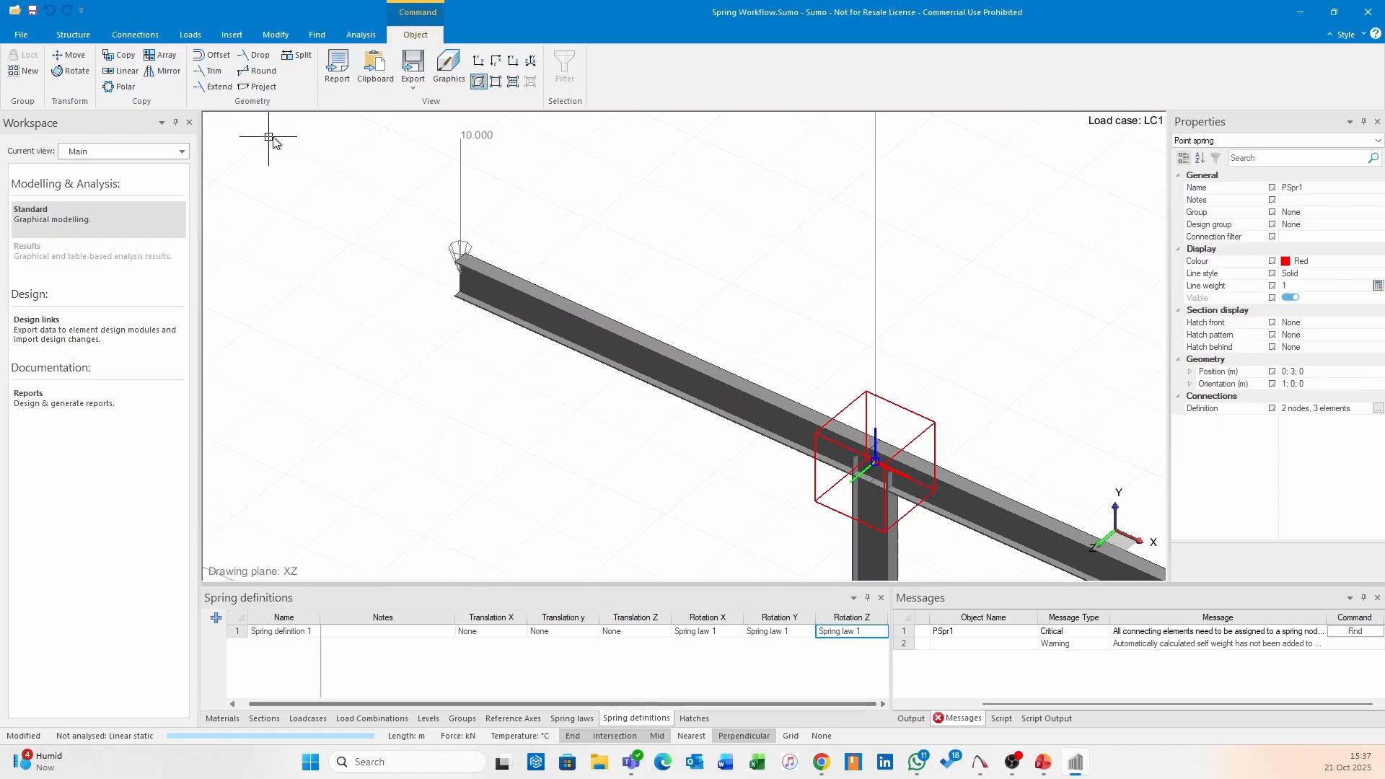
click(1378, 408)
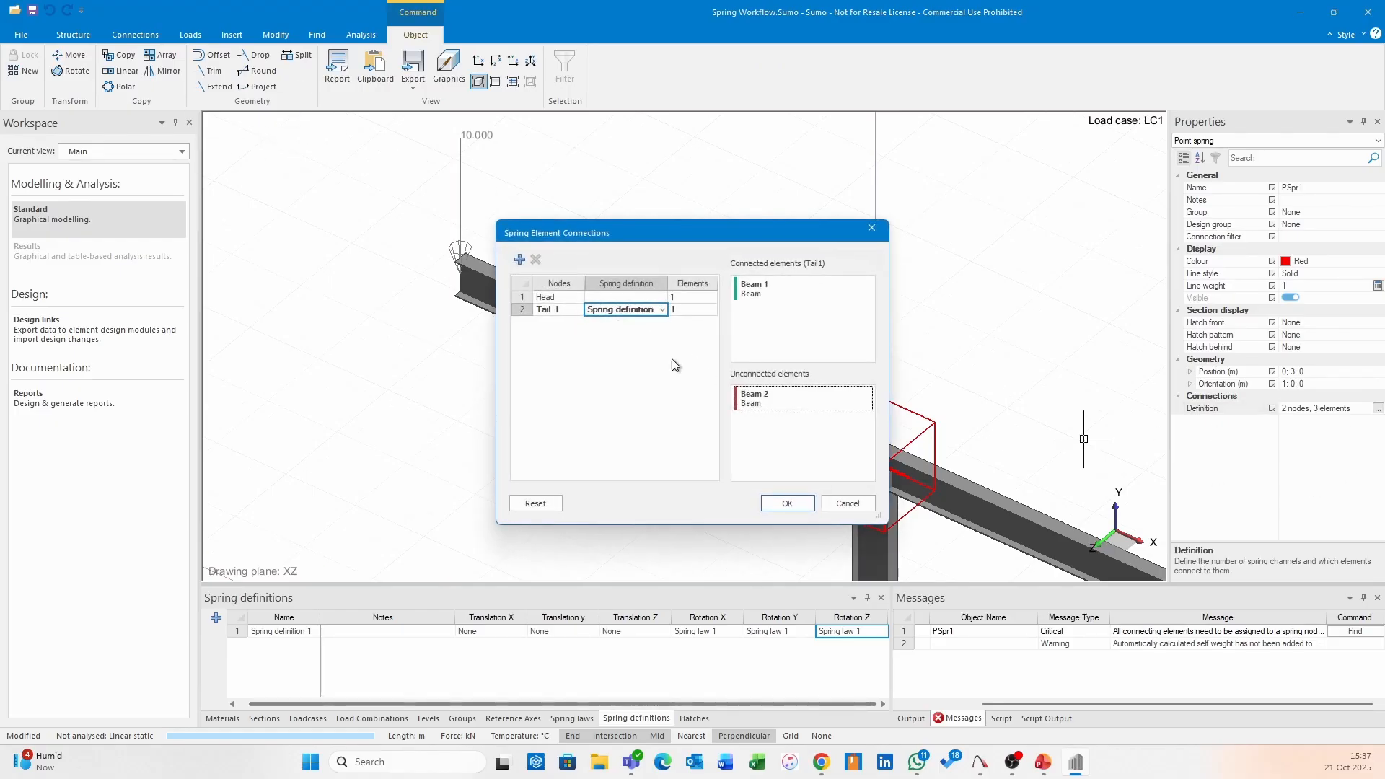
click(519, 259)
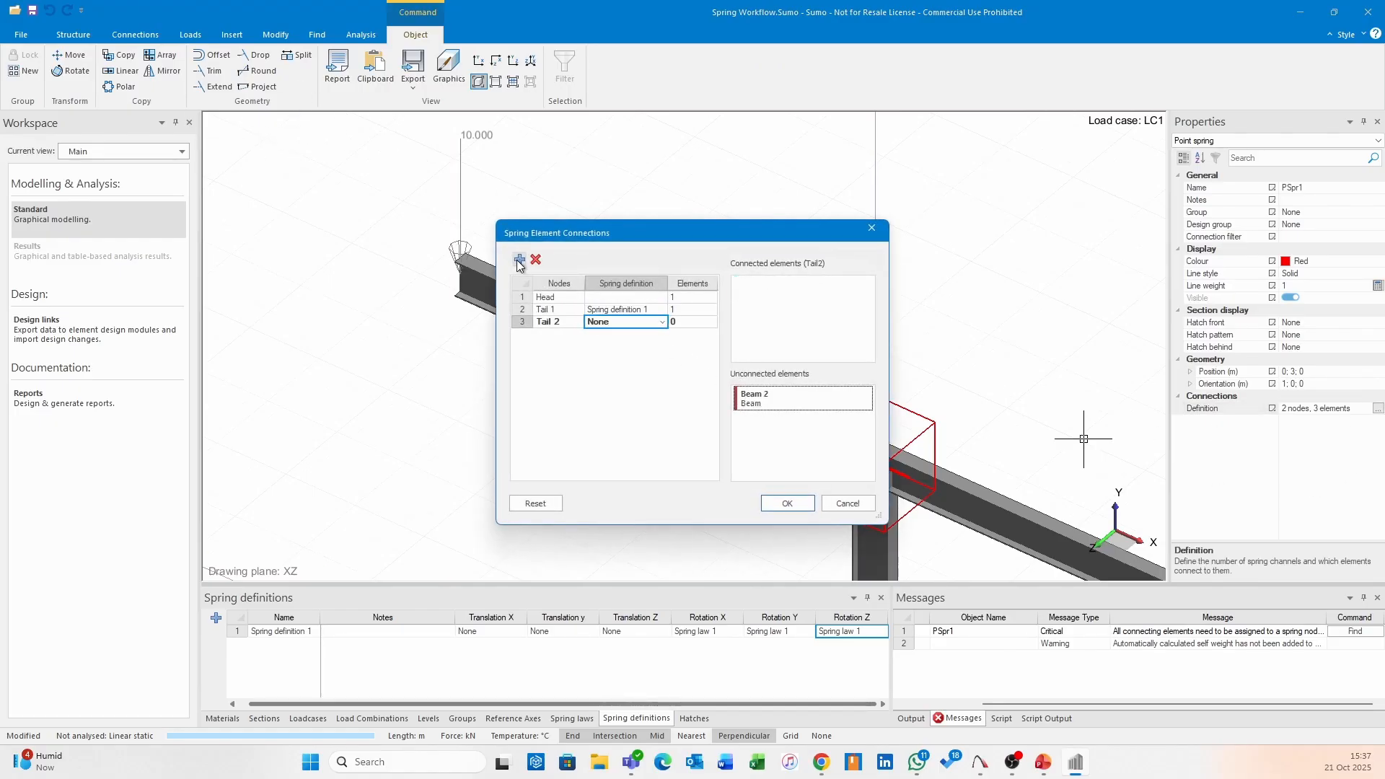
click(694, 323)
double_click(774, 396)
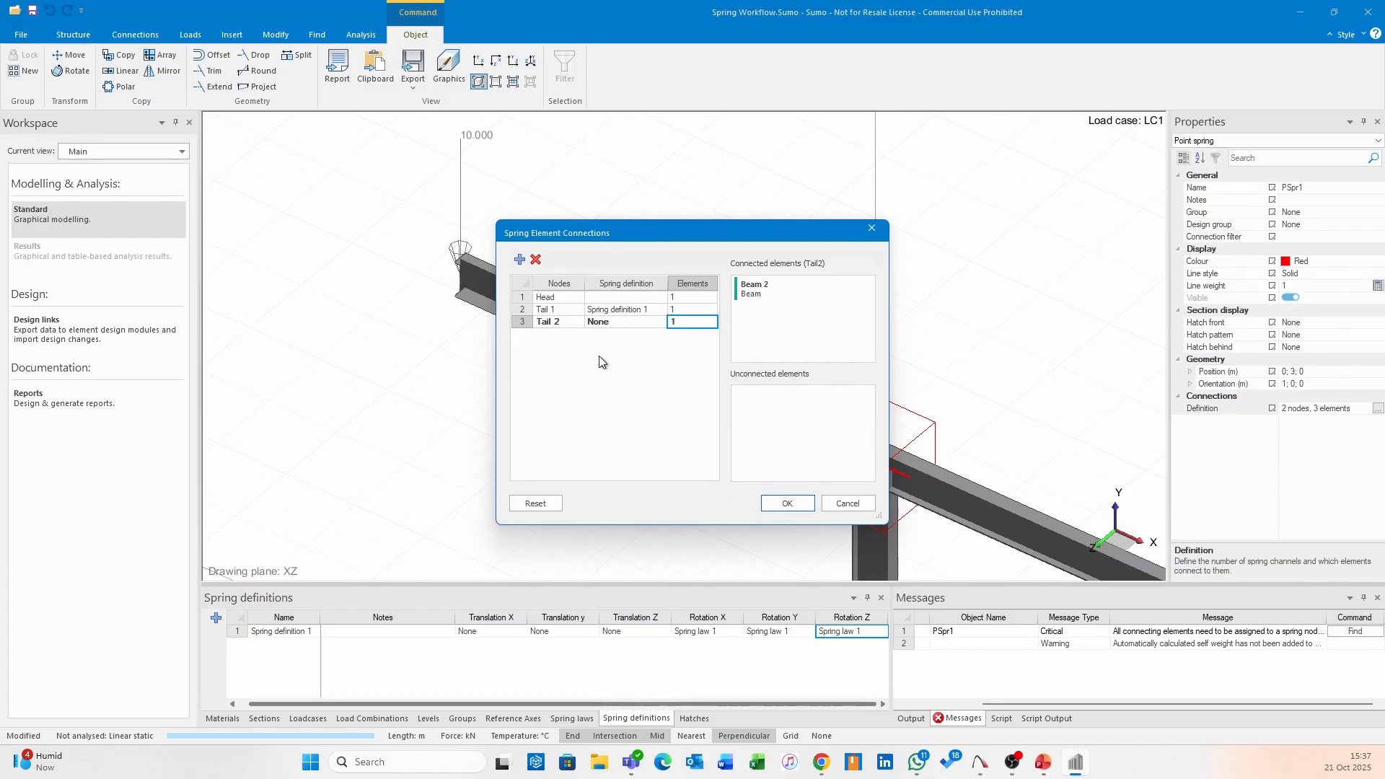
click(787, 503)
middle_drag(958, 352, 914, 321)
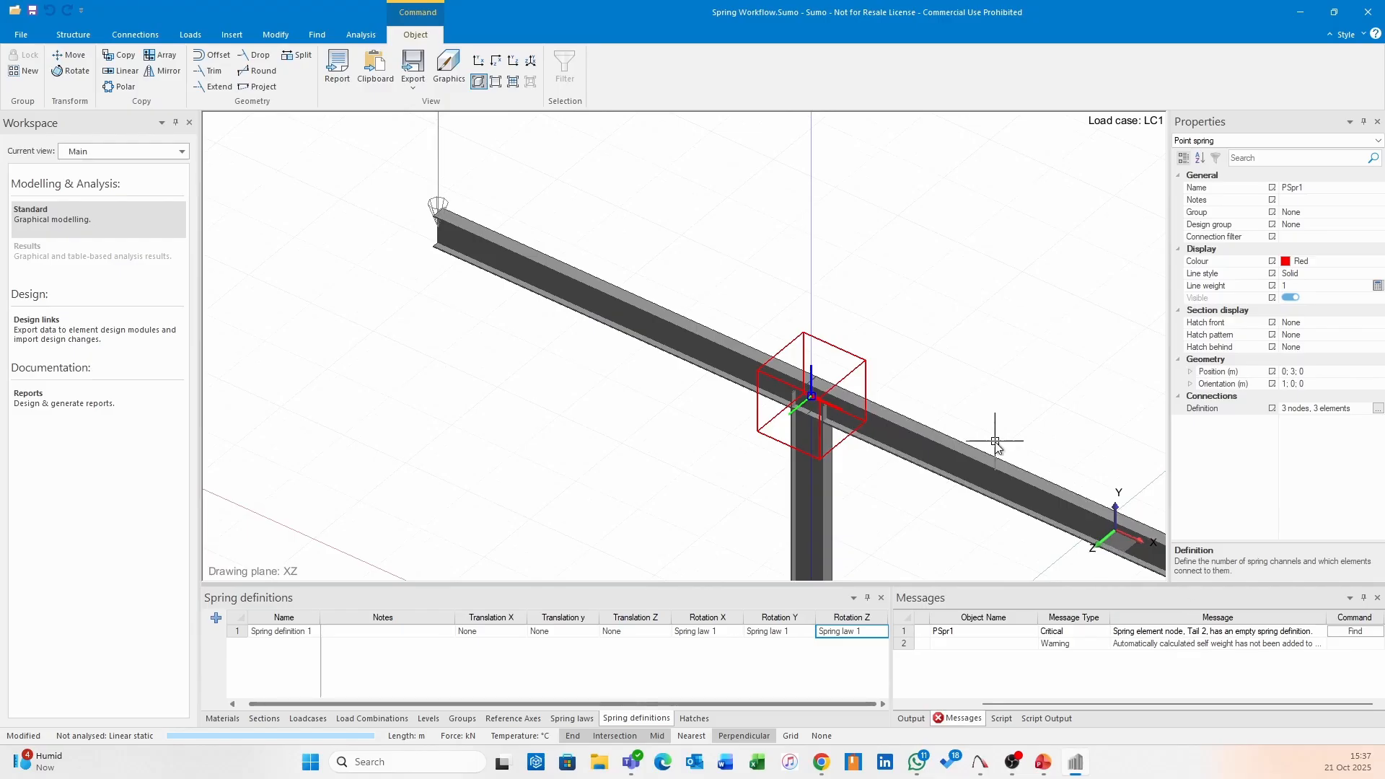
click(865, 334)
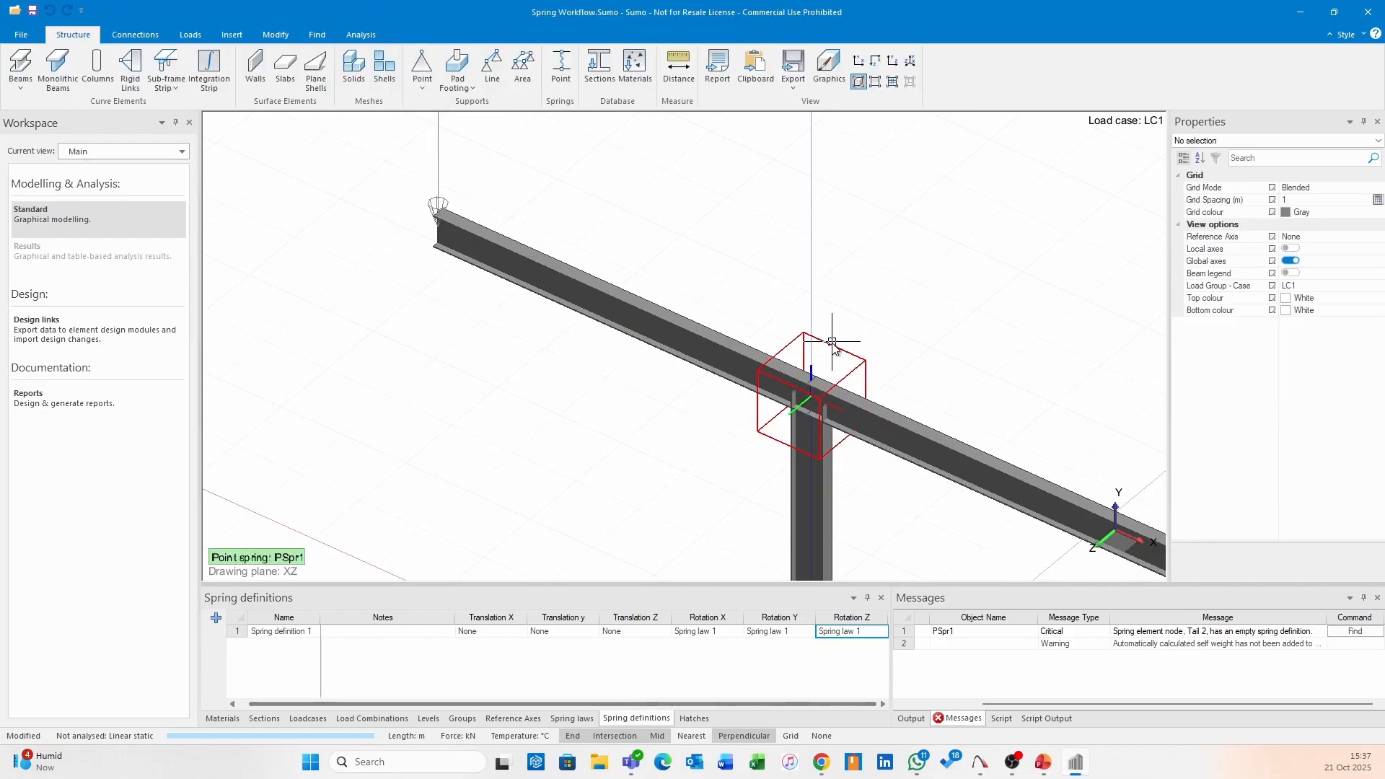
click(832, 338)
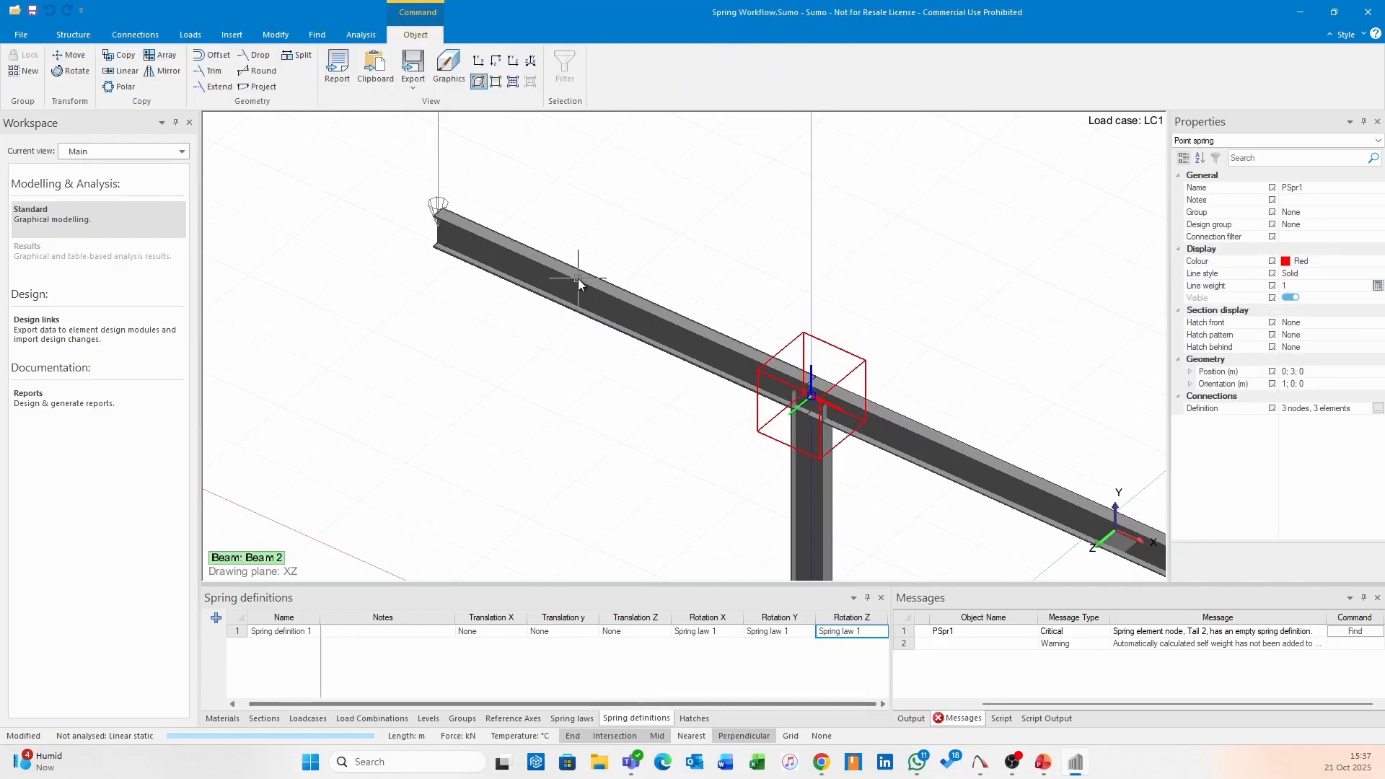
scroll(626, 294, down, 1)
middle_drag(625, 294, 564, 369)
ctrl+click(556, 360)
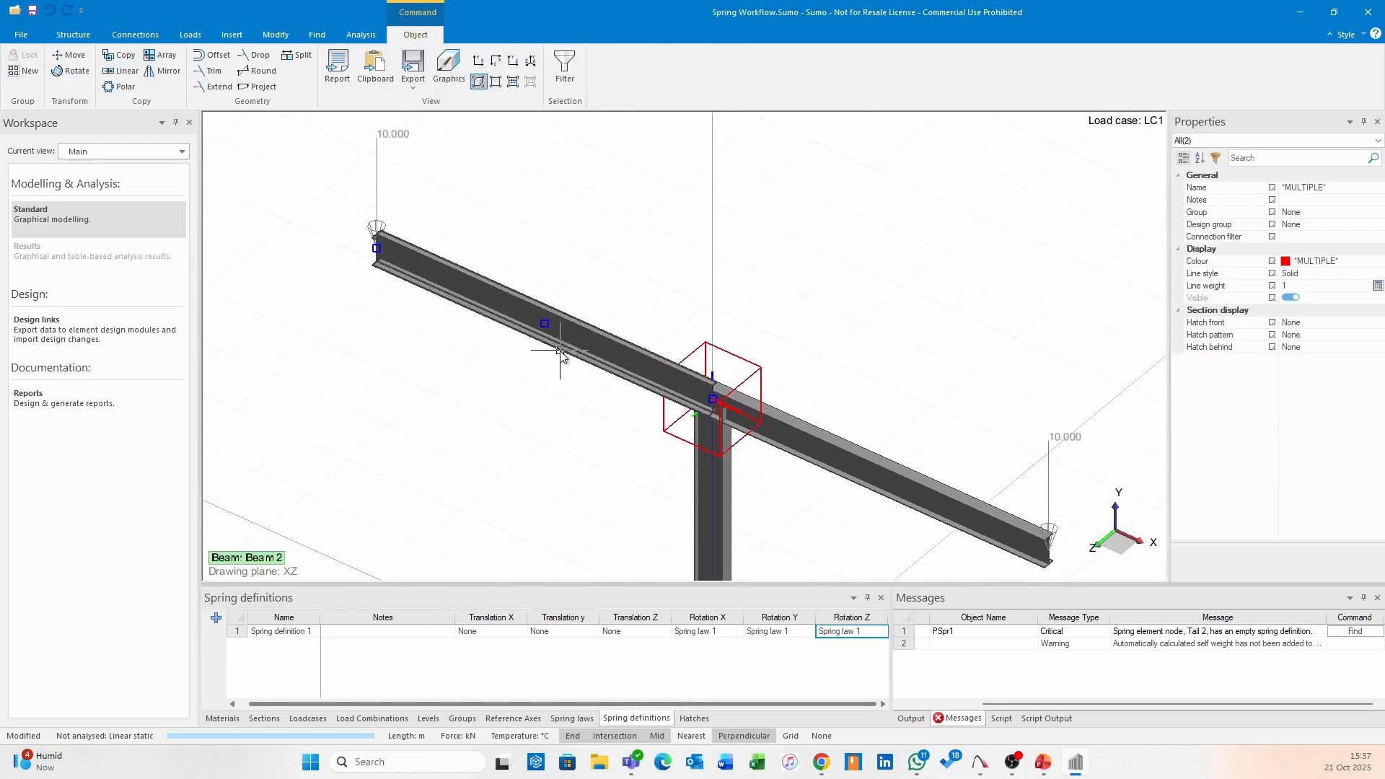
key(Escape)
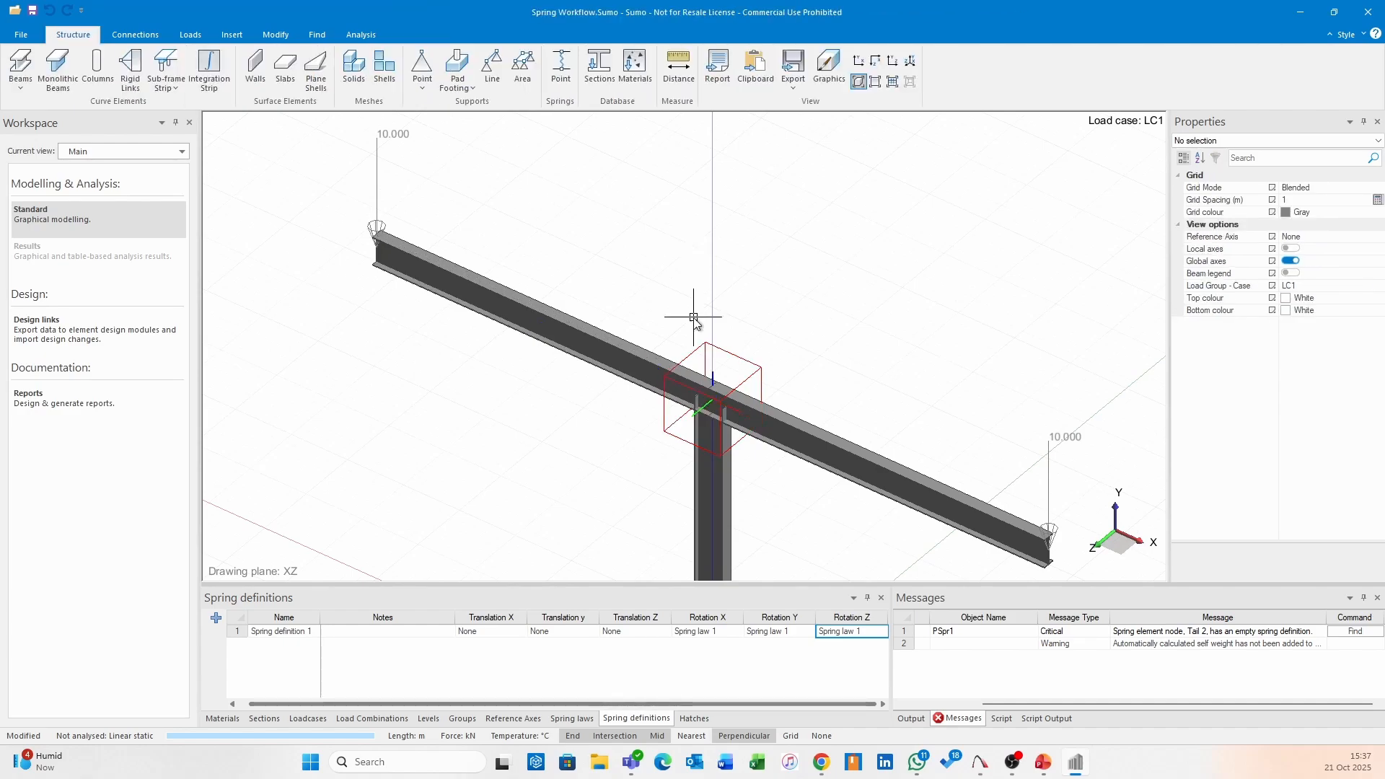
- Add a second spring law with the note "Infinite Stiffness" and set its DOF type to Rotation
click(573, 719)
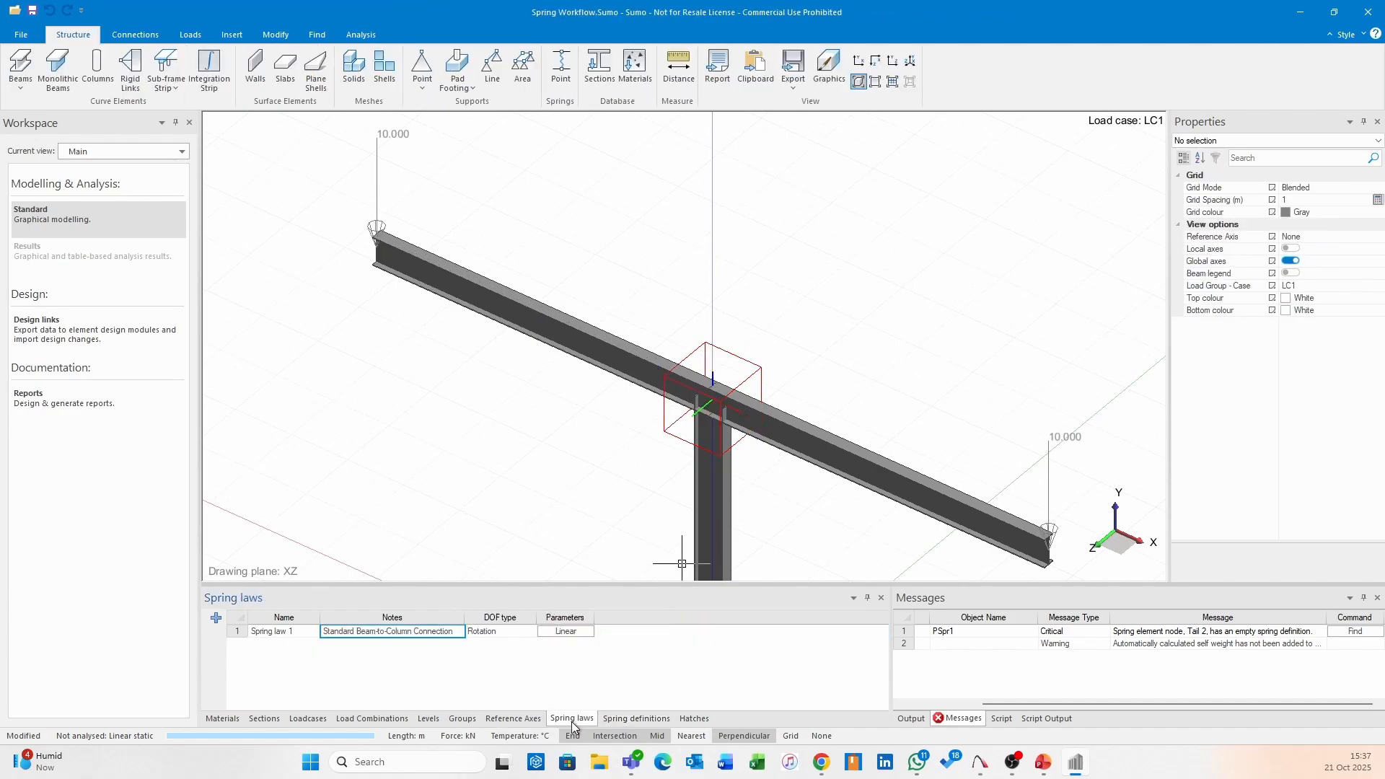
click(216, 619)
click(393, 646)
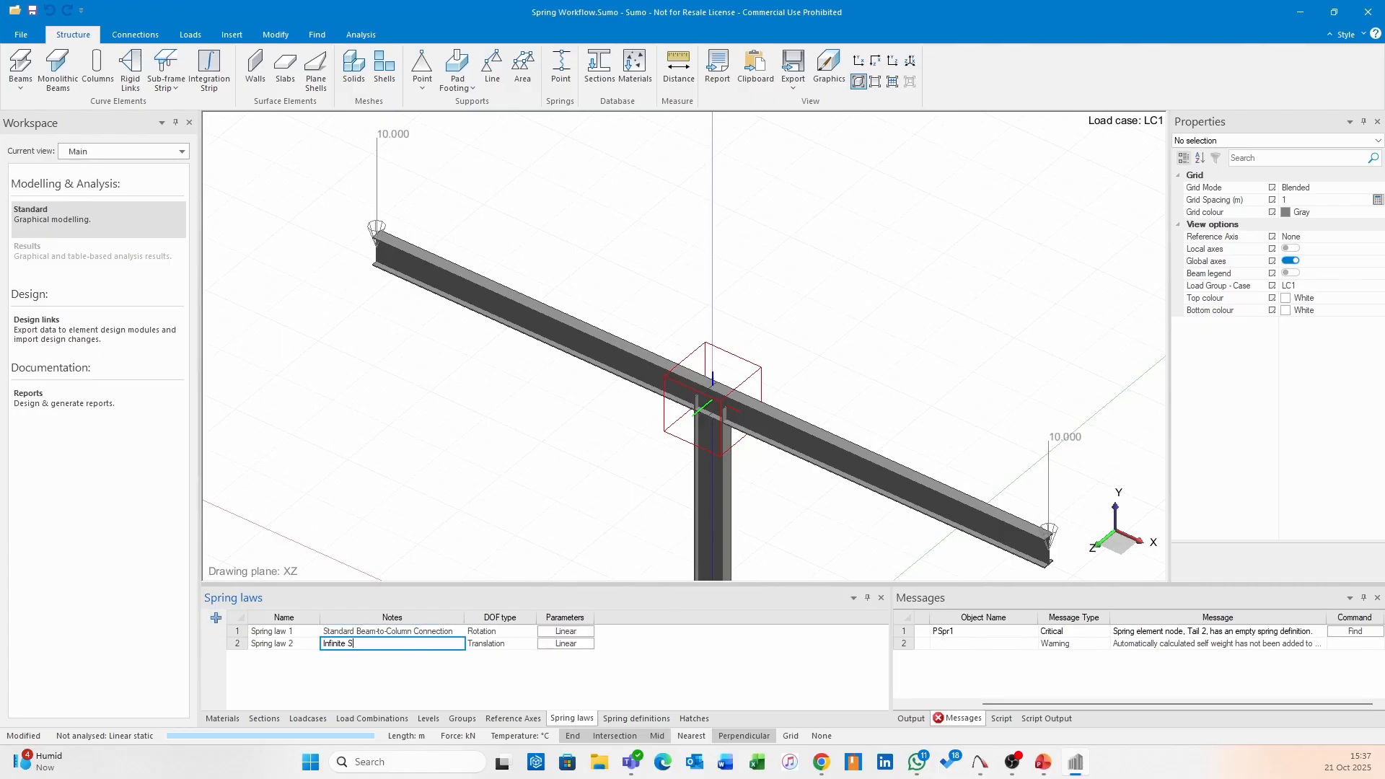
text(Infinite Stiffness)
click(505, 644)
click(532, 643)
click(498, 668)
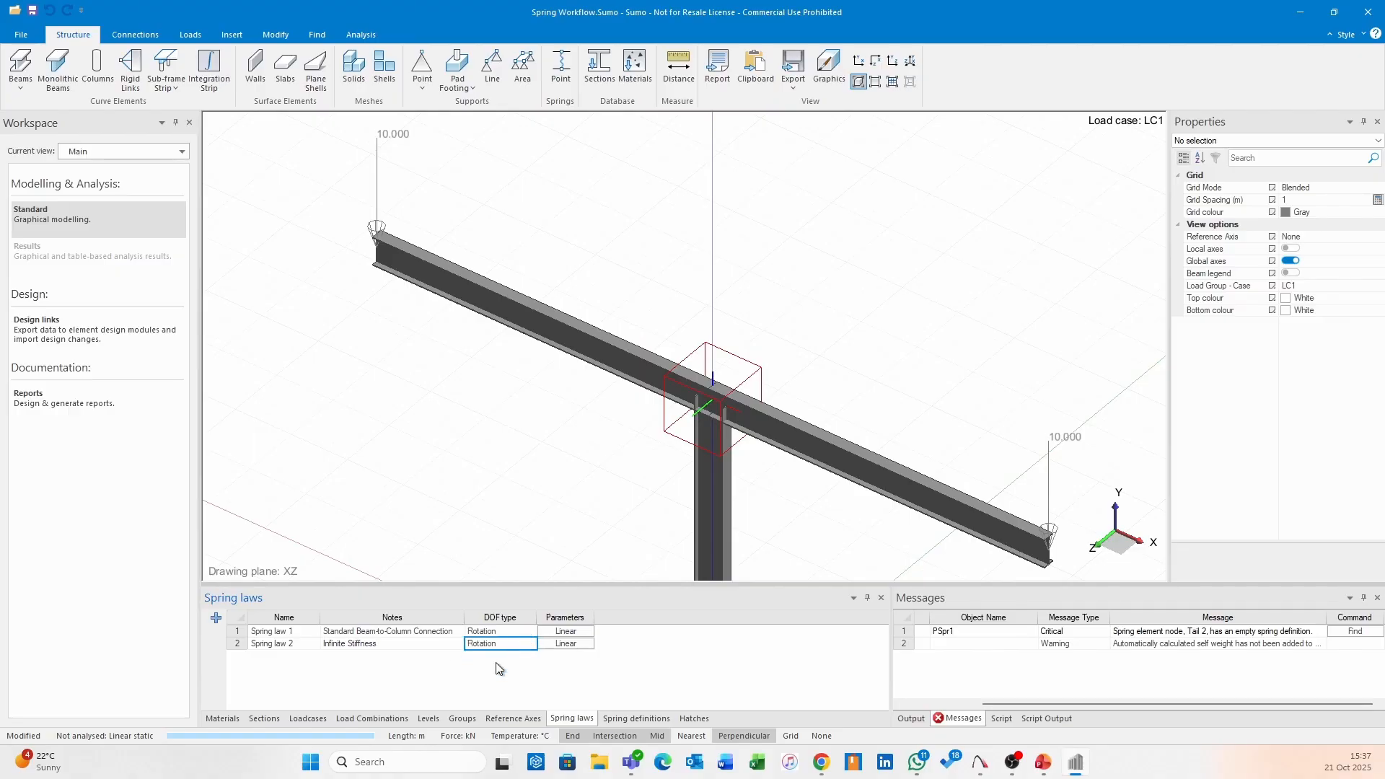
- Set the linear stiffness k1 of Spring law 2 to 10e6 kNm/rad and accept the spring law
double_click(577, 645)
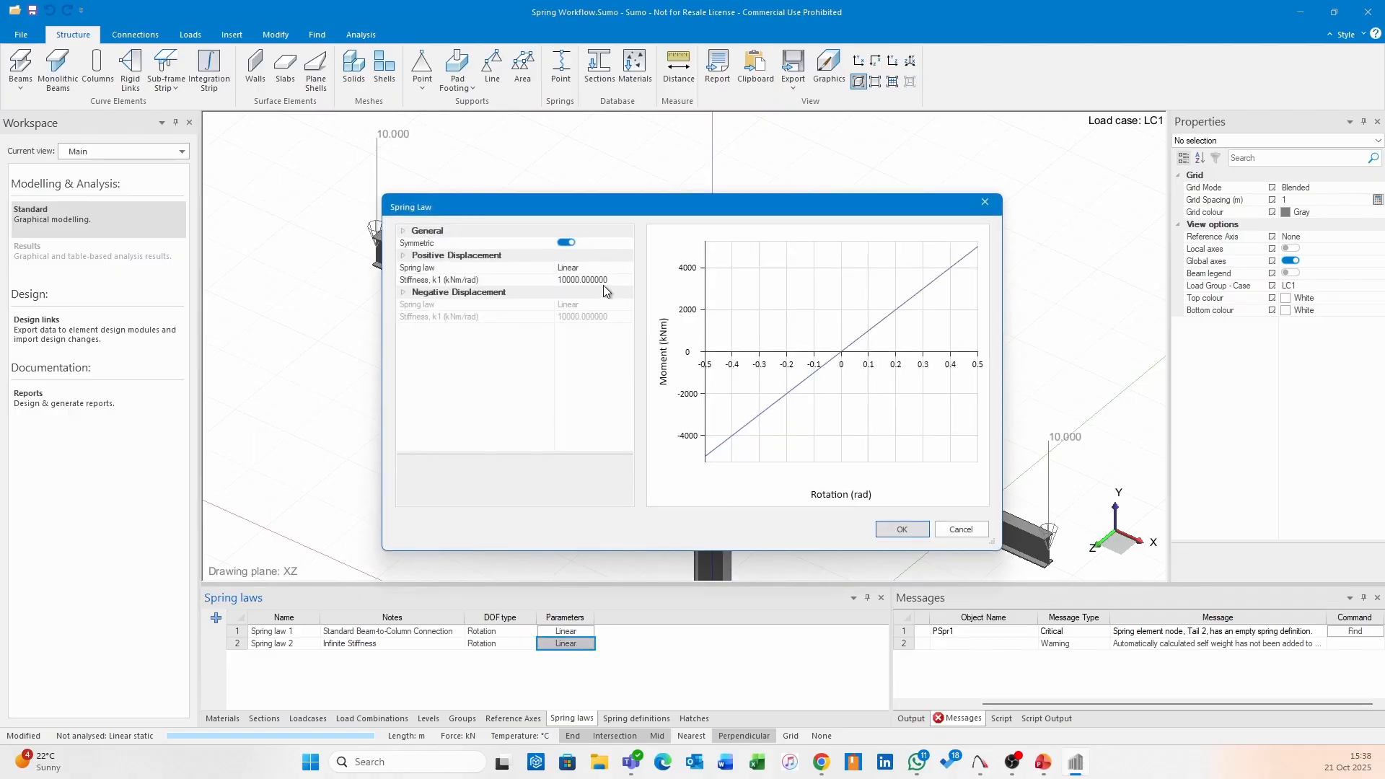
click(622, 284)
drag(622, 284, 528, 275)
text(10e6)
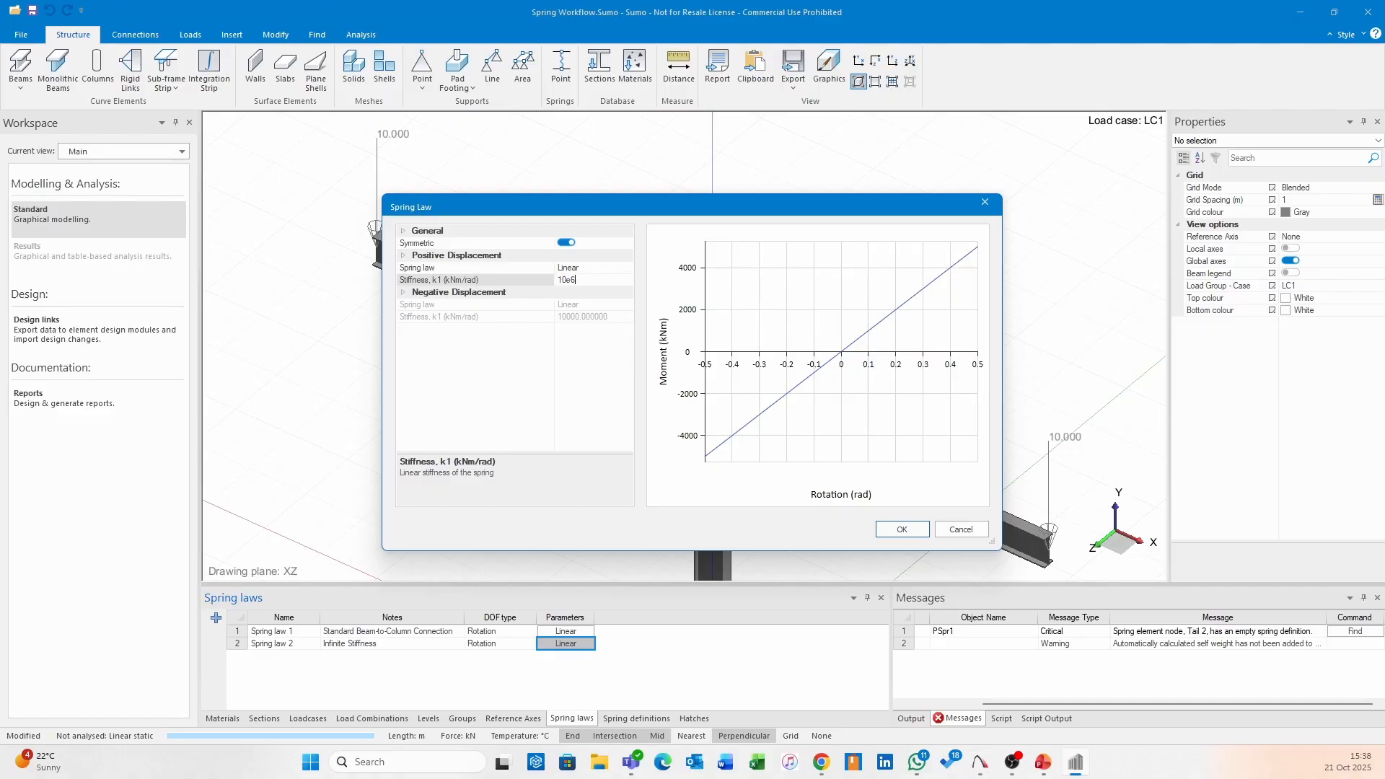
key(Return)
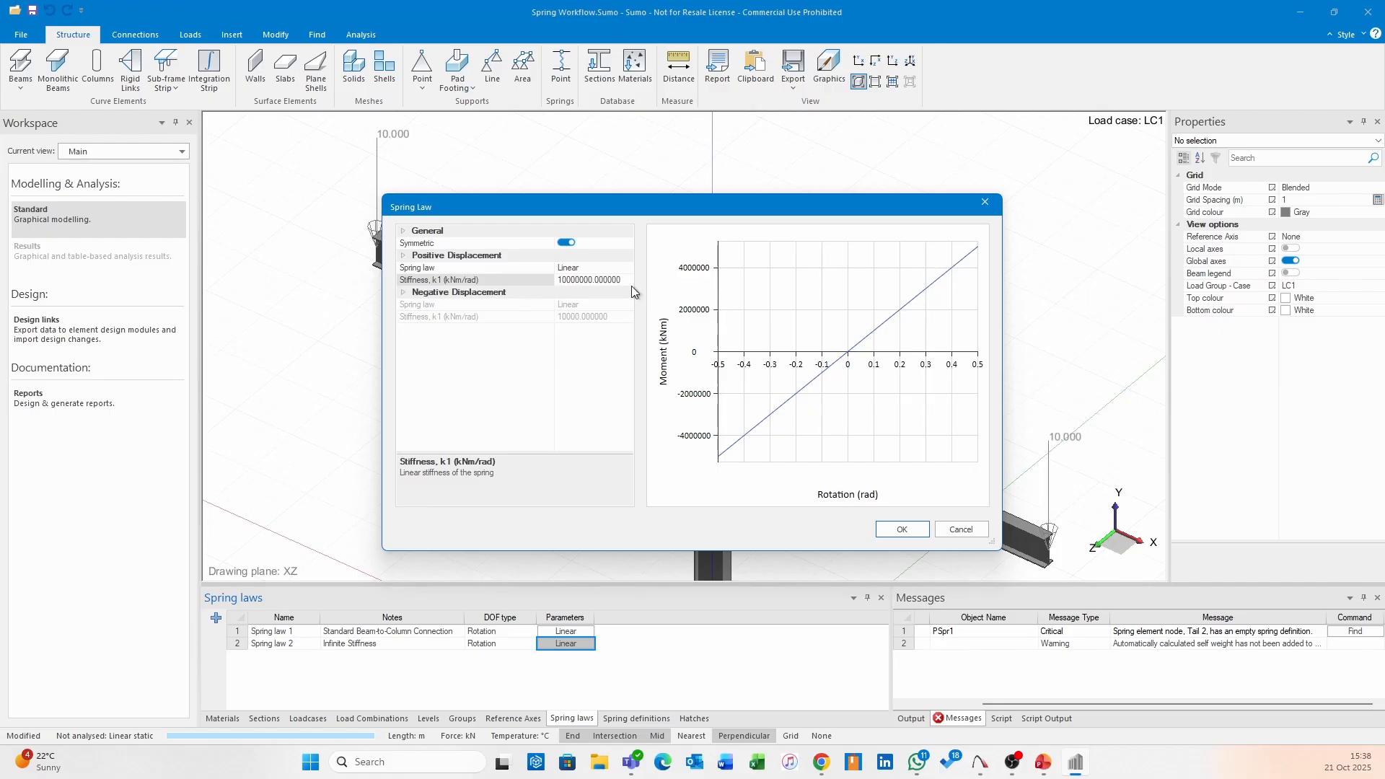
click(900, 528)
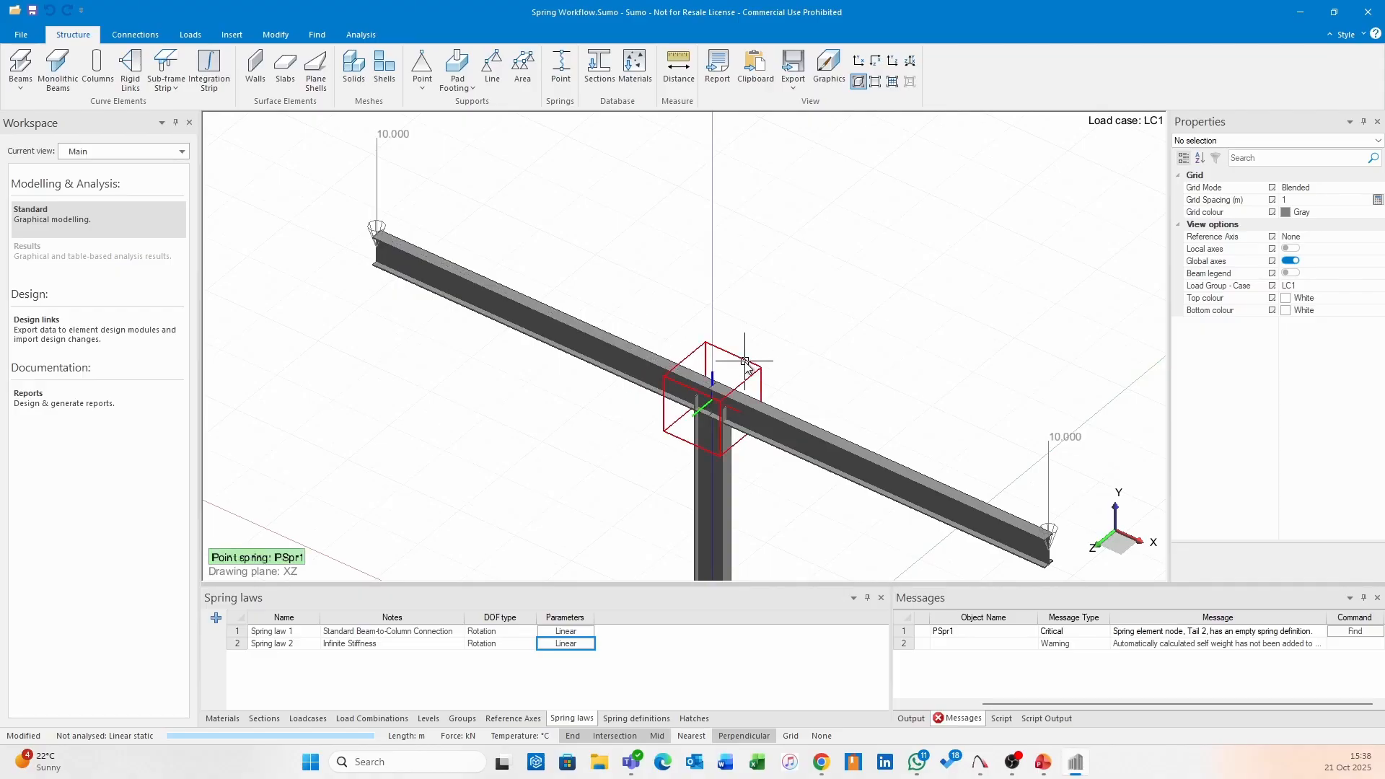
- Add a second spring definition and assign Spring law 2 to its Rotation X, Rotation Y and Rotation Z
click(711, 397)
click(636, 718)
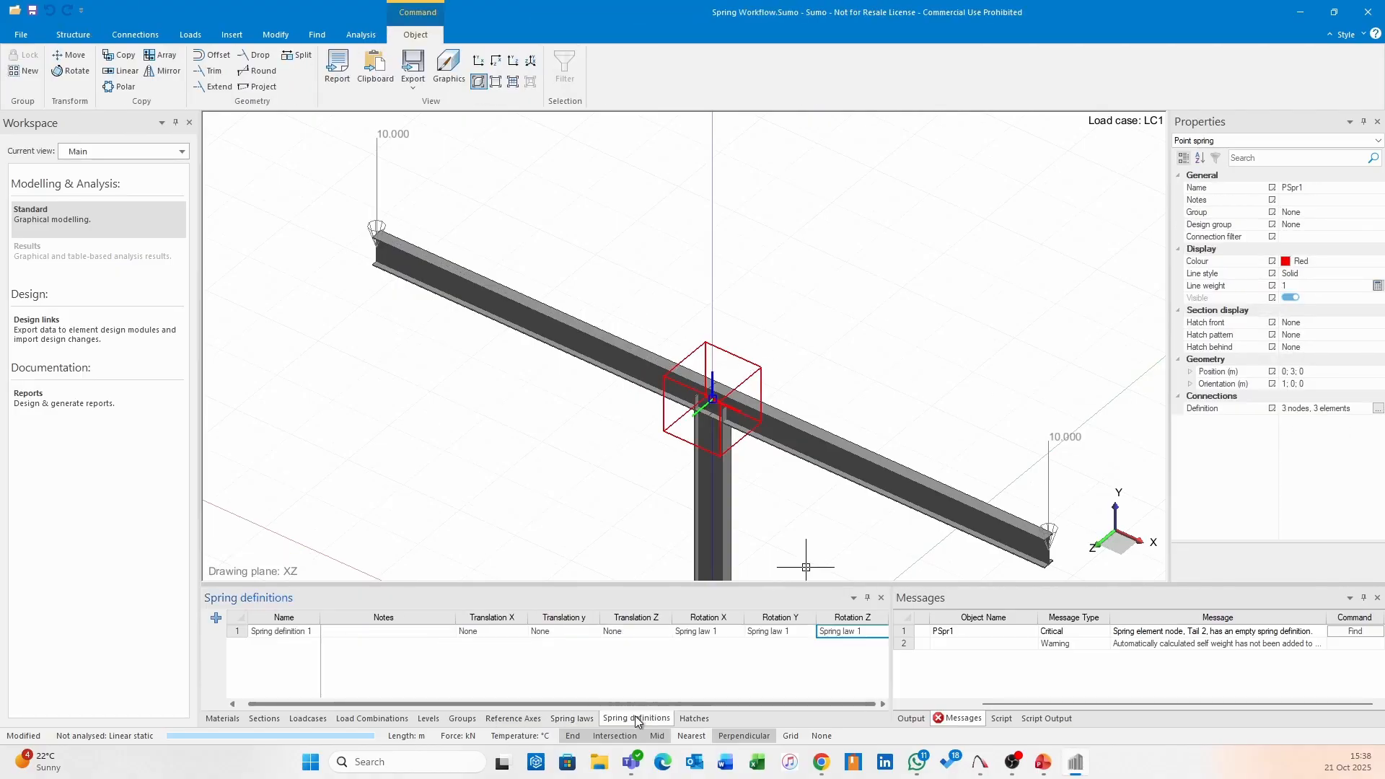
click(216, 618)
click(729, 647)
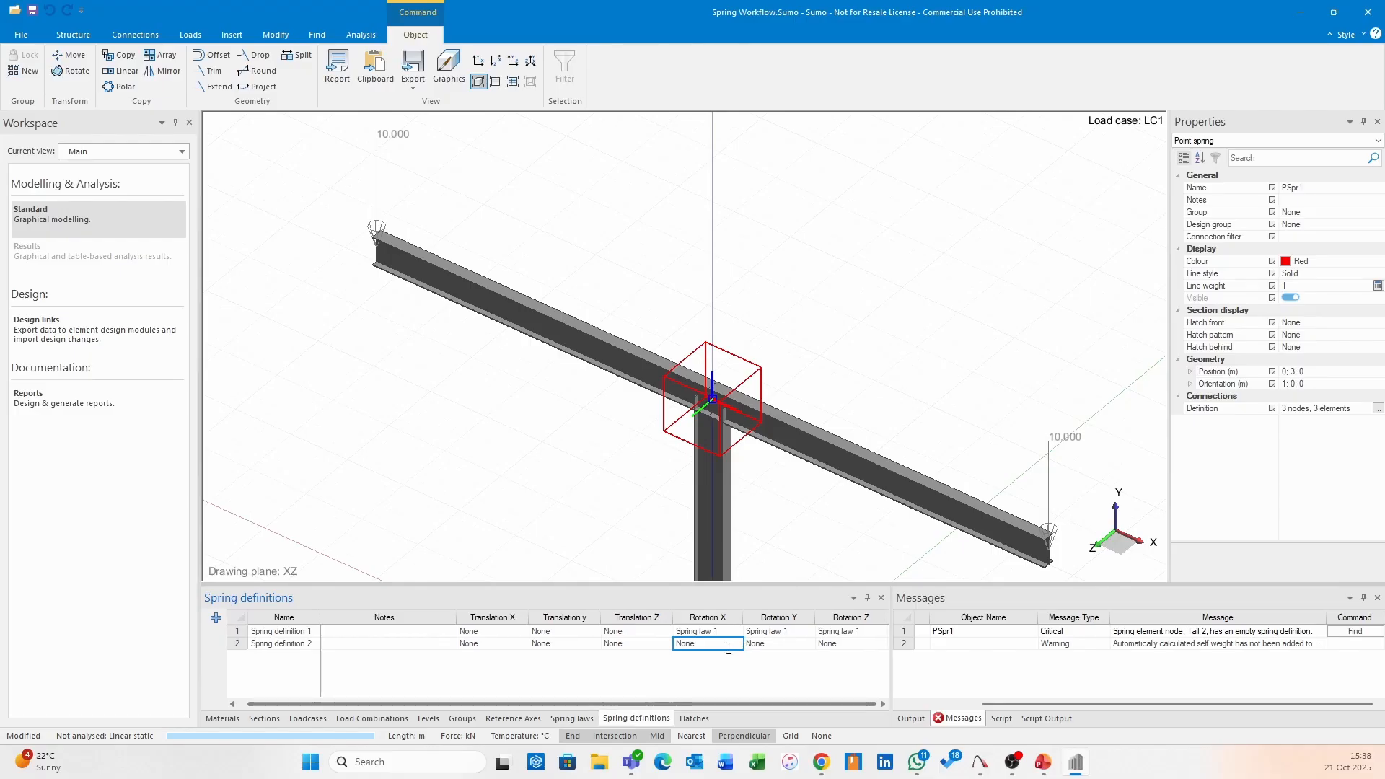
click(740, 644)
click(715, 665)
click(801, 646)
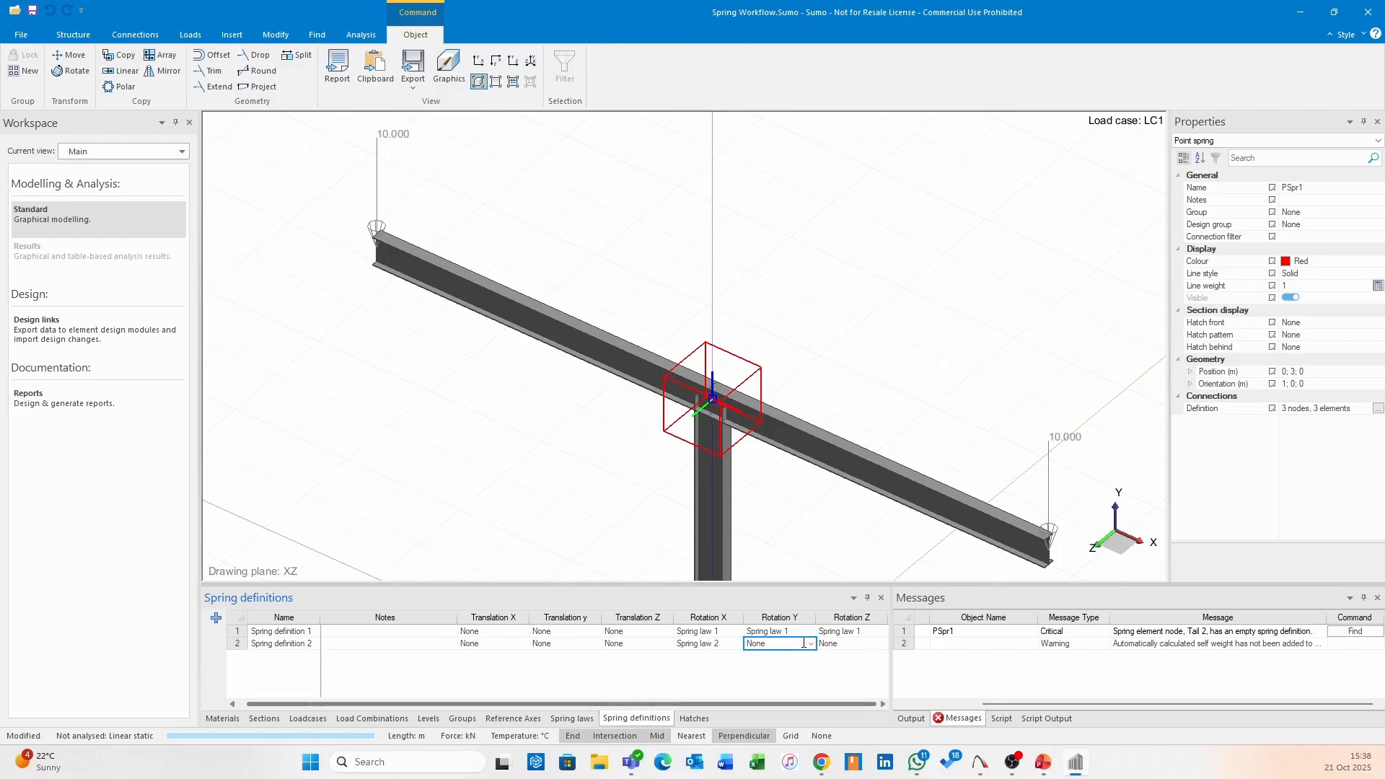
click(811, 643)
click(789, 664)
click(852, 645)
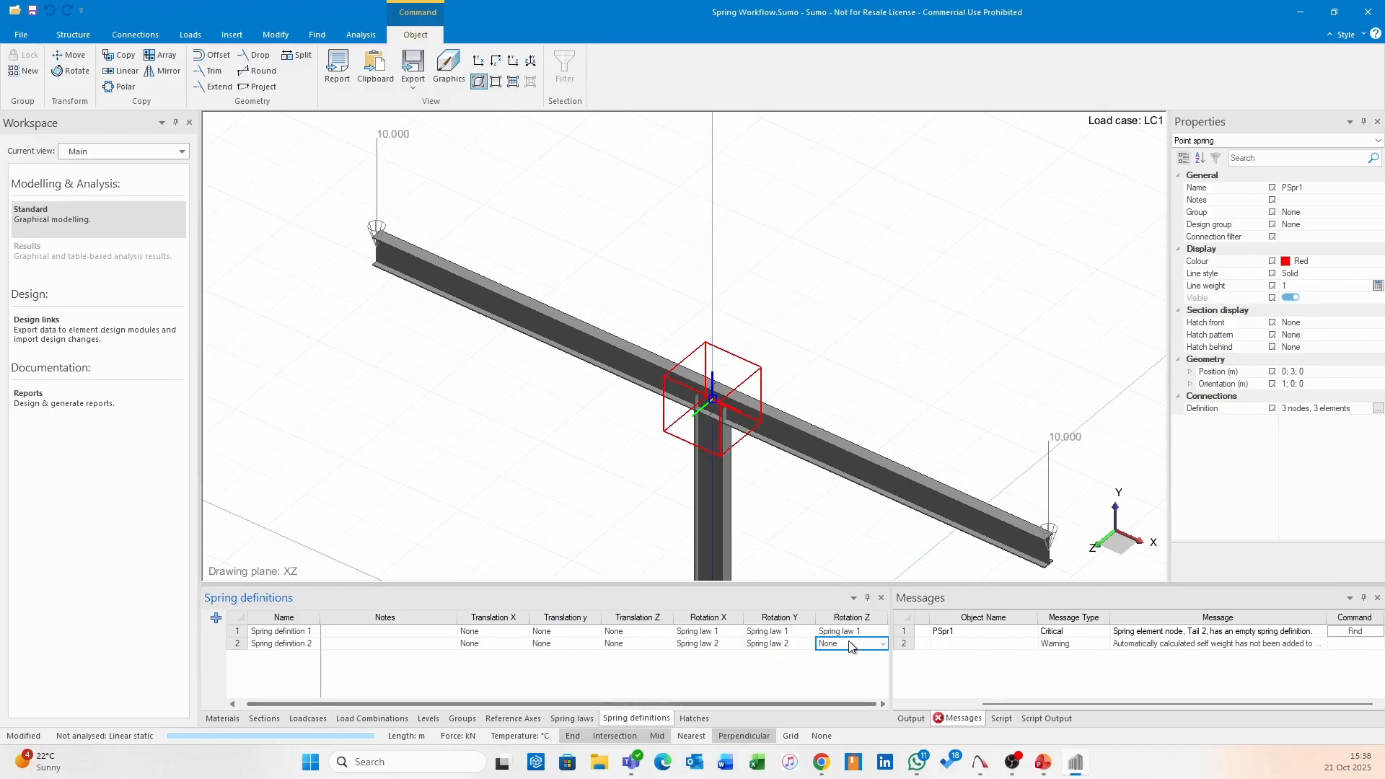
click(884, 648)
click(840, 664)
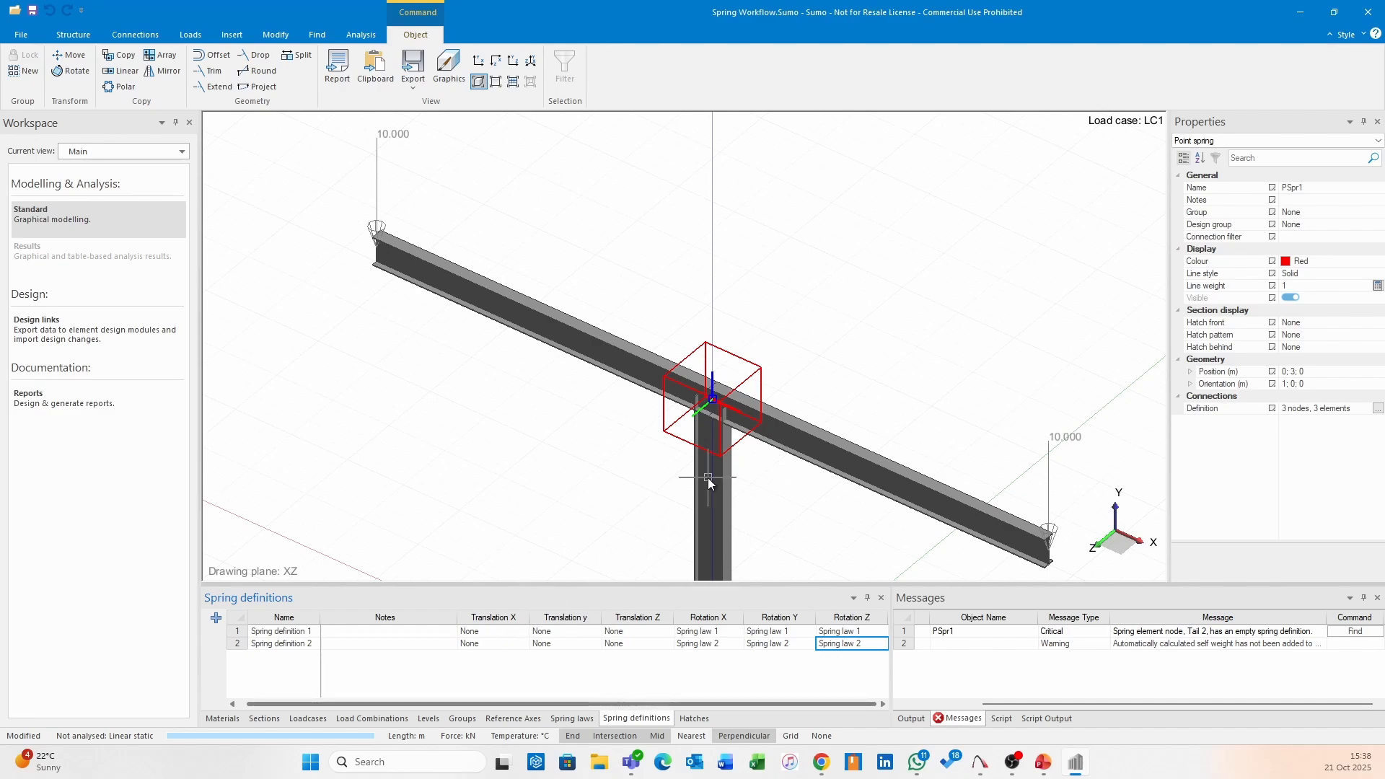
- Assign Spring definition 2 to the point spring's Tail 2 node and accept the connections
click(862, 336)
click(743, 359)
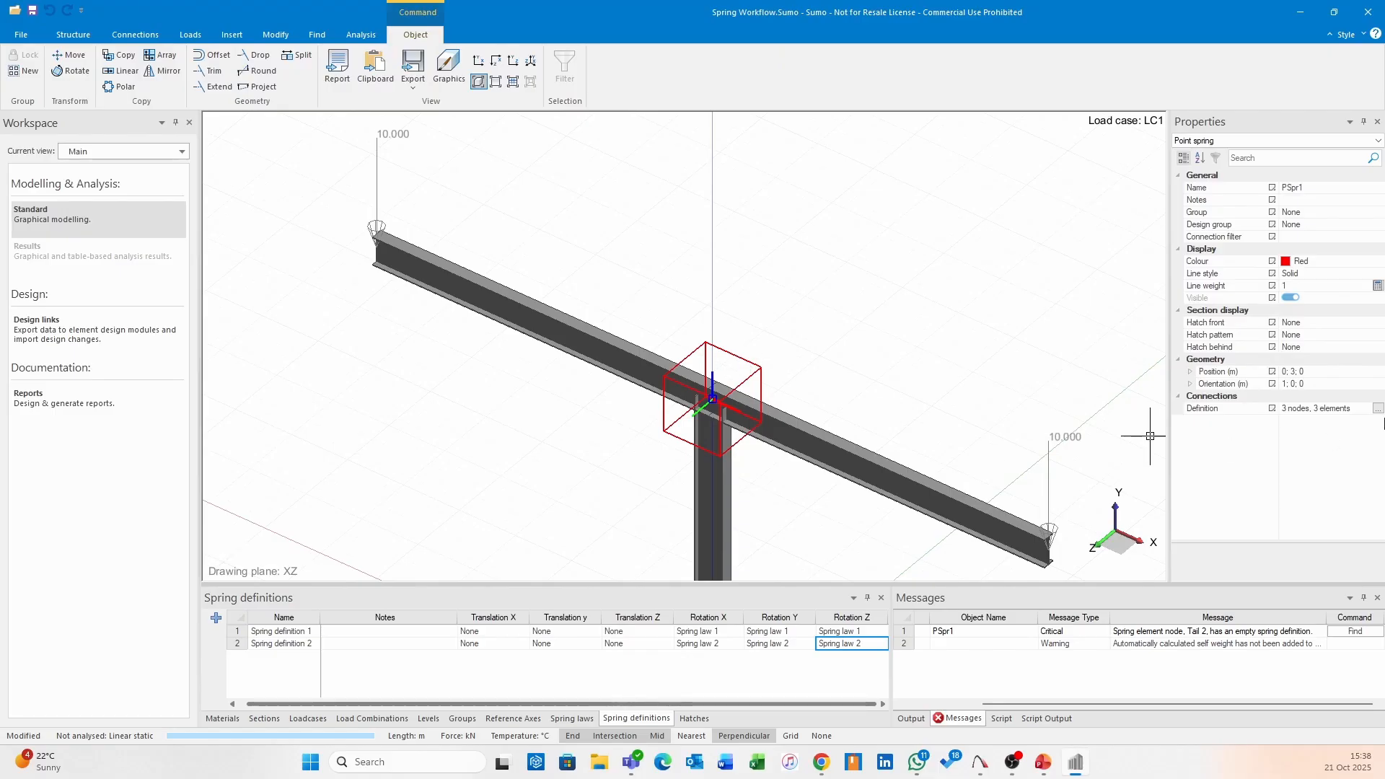
click(1377, 408)
click(662, 323)
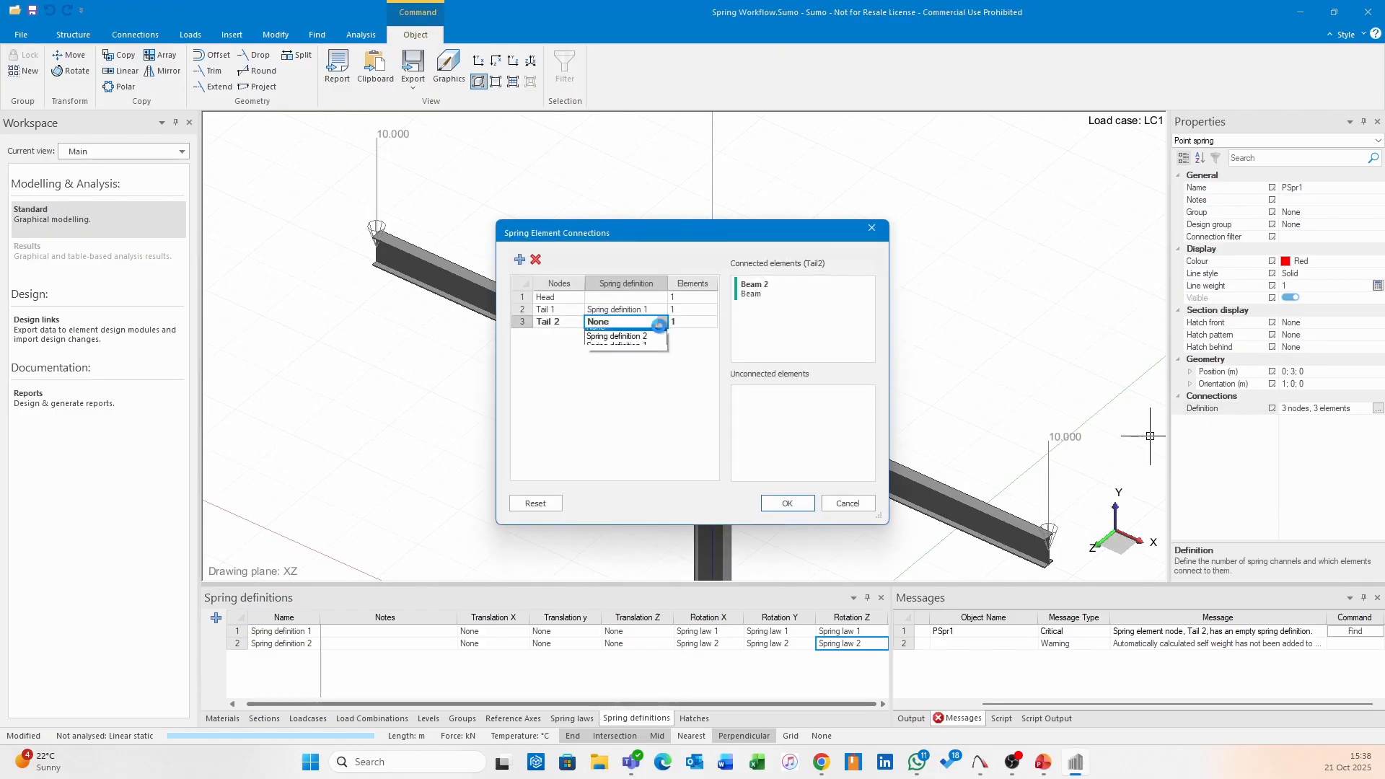
click(624, 353)
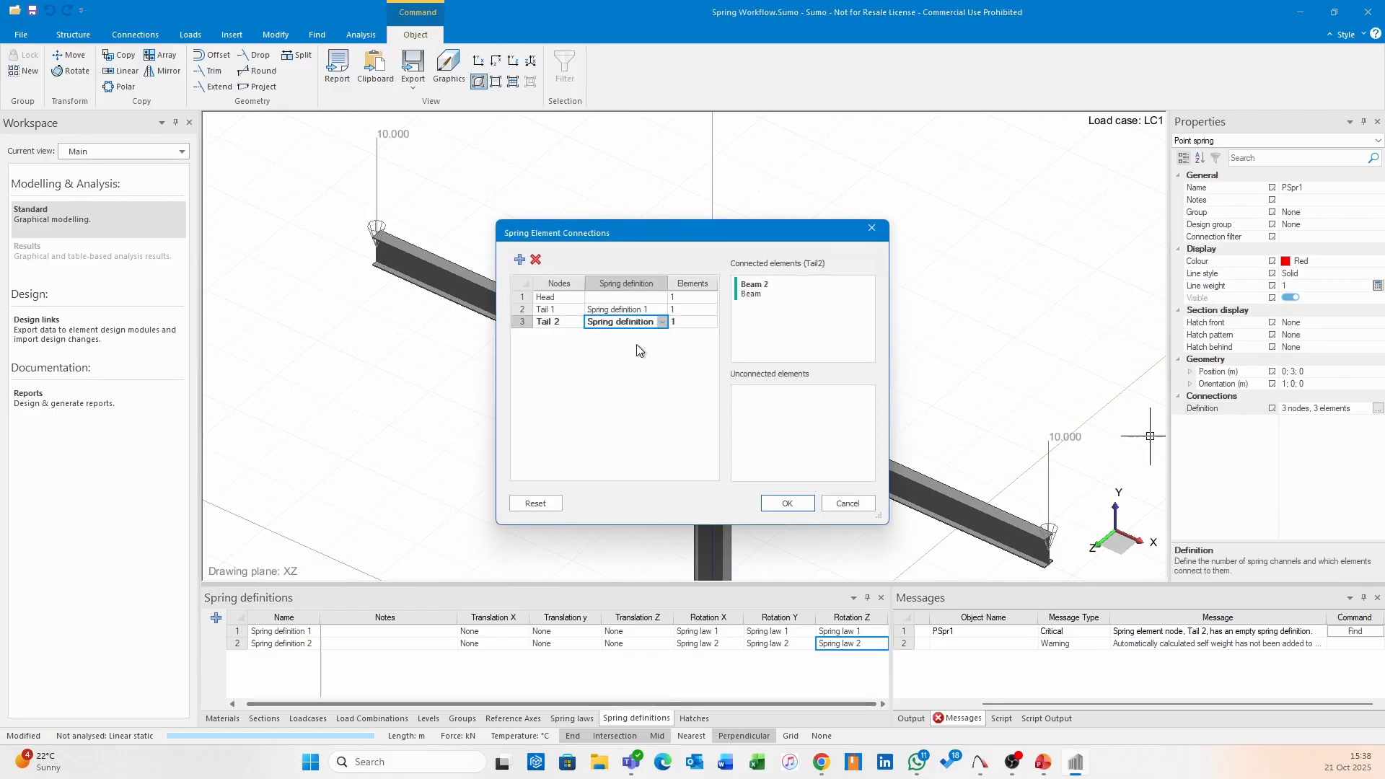
click(791, 504)
key(Escape)
scroll(898, 284, down, 3)
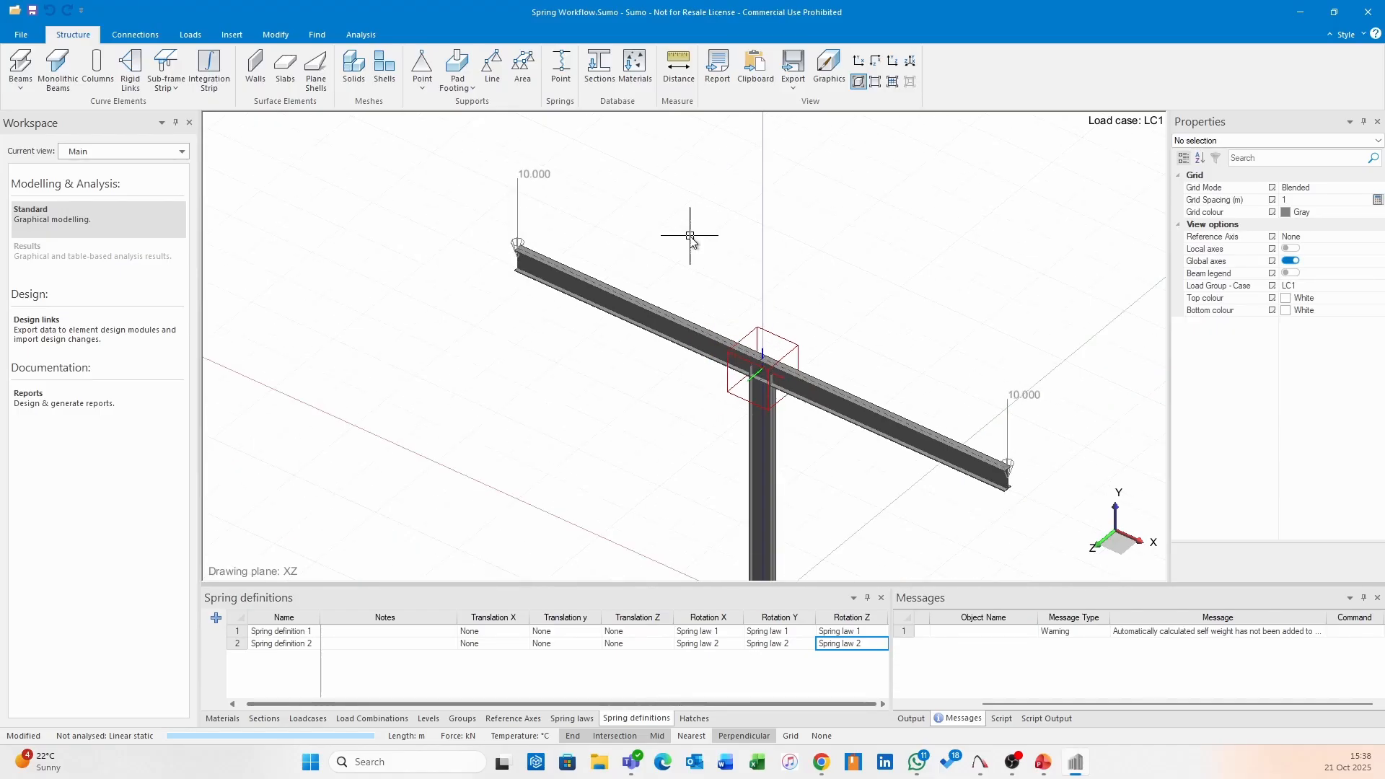
- Solve the model, continuing past the warning, and check the analysis output for details
click(361, 34)
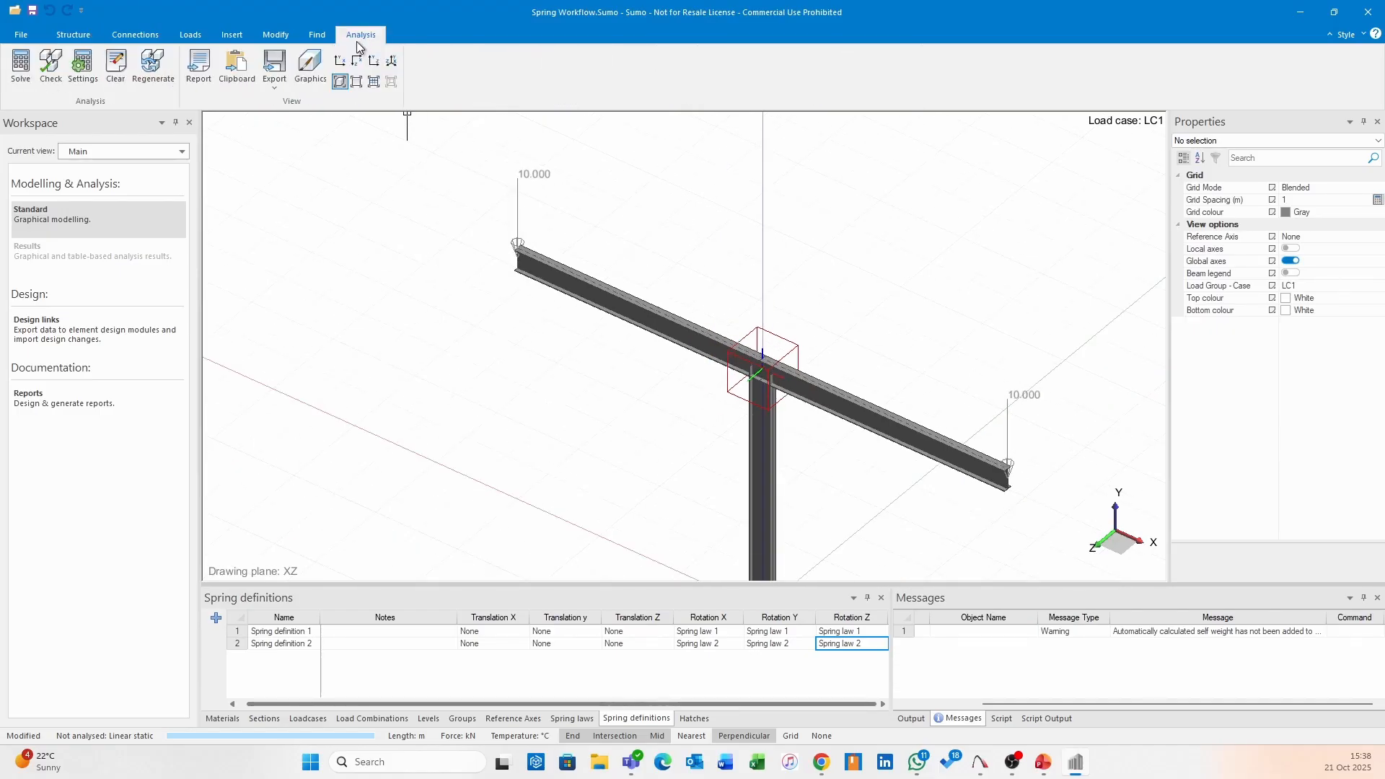
click(20, 64)
click(620, 414)
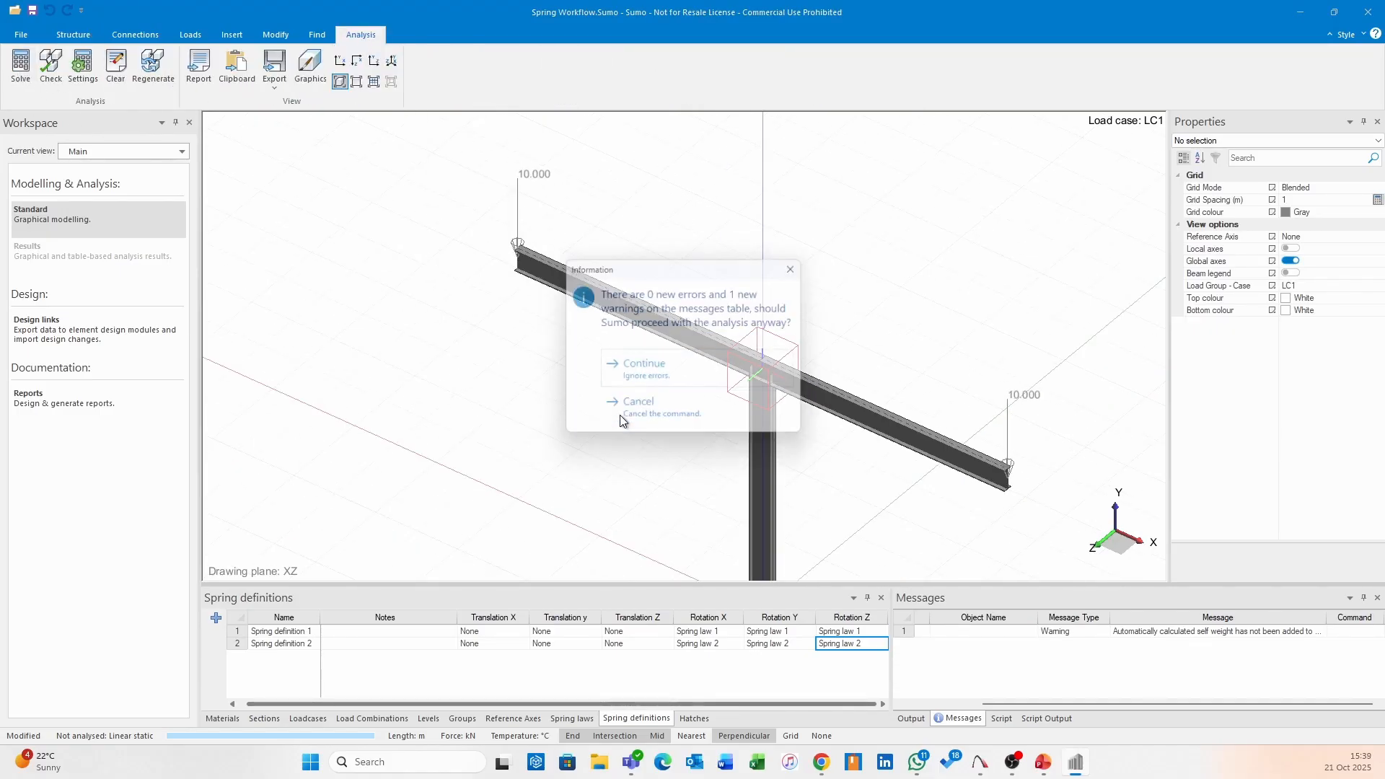
click(653, 373)
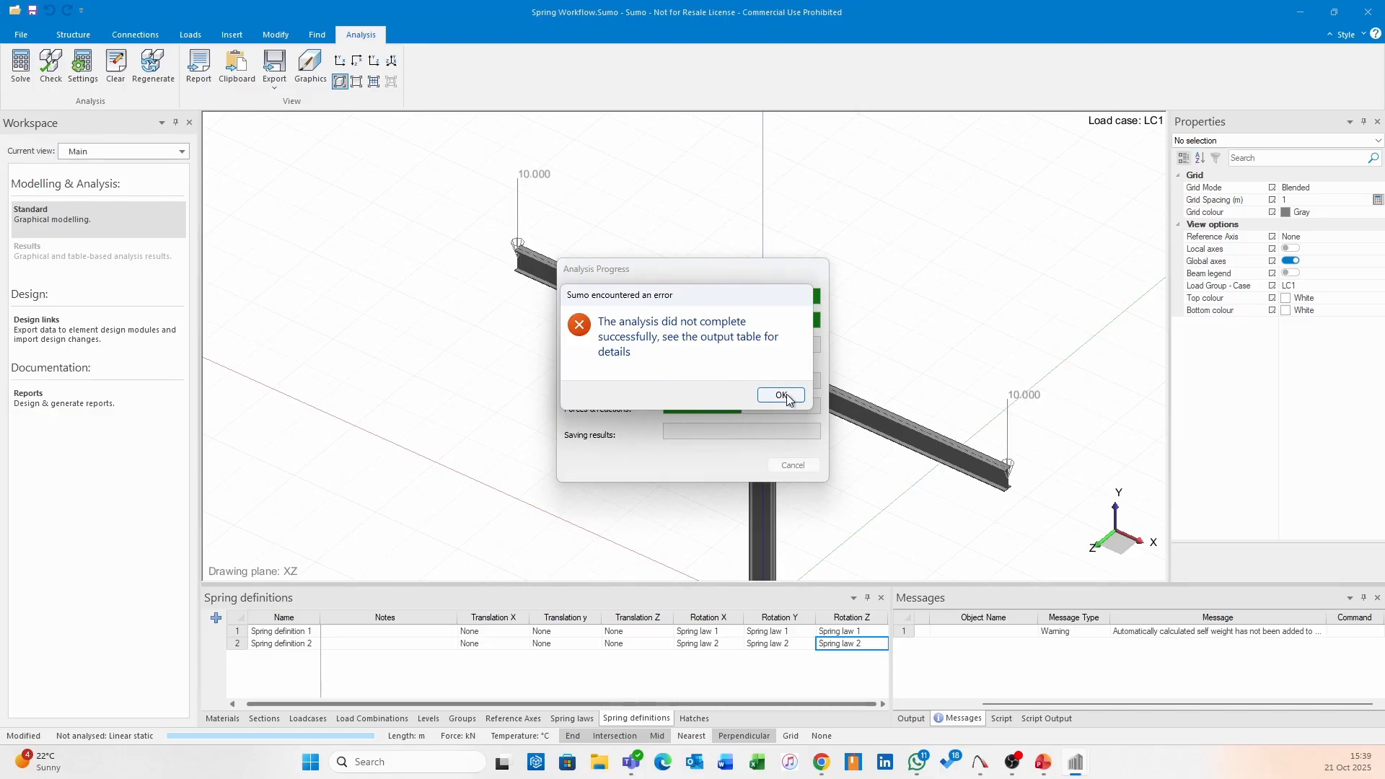
click(782, 394)
click(910, 718)
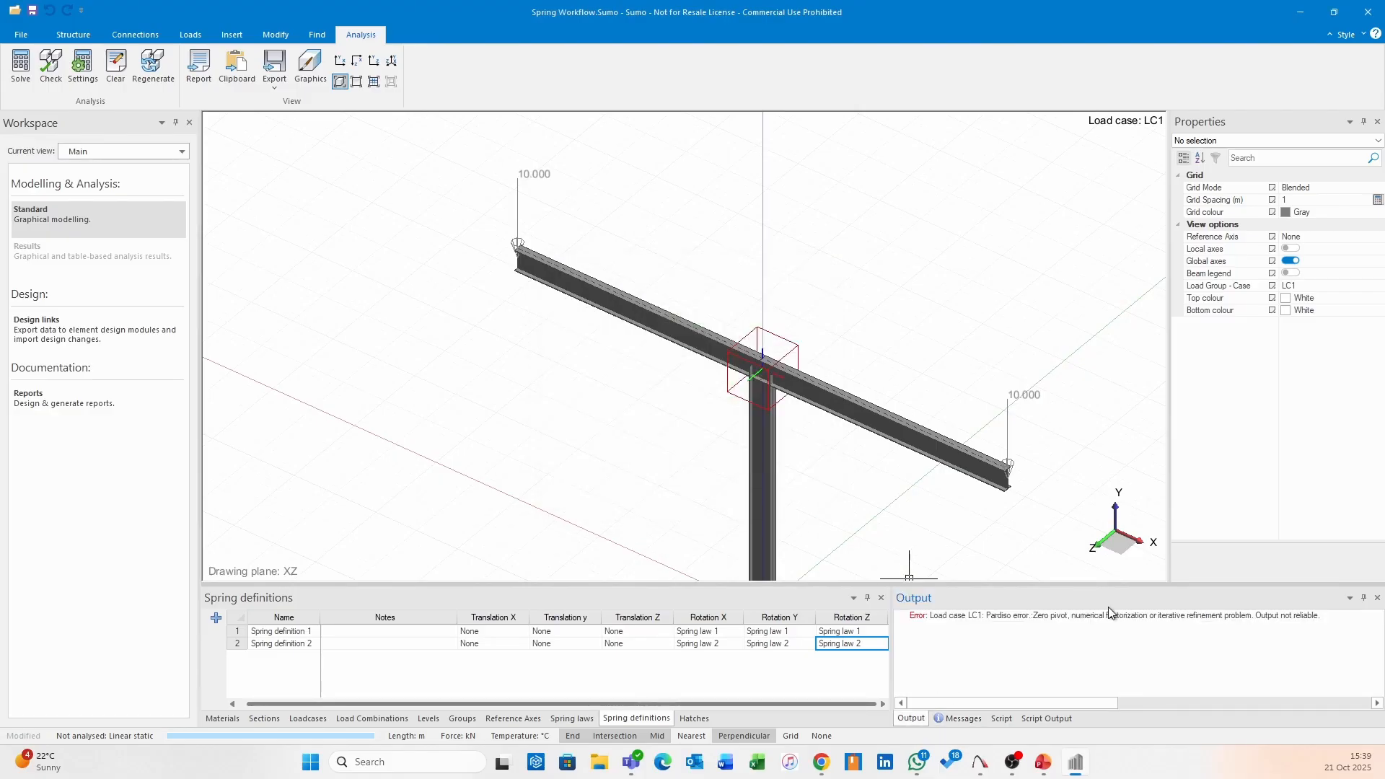
- Add a third spring law noted "Infinite Translational Stiffness" and change Spring law 2's note to "Infinite Rotational Stiffness"
middle_drag(808, 370, 734, 409)
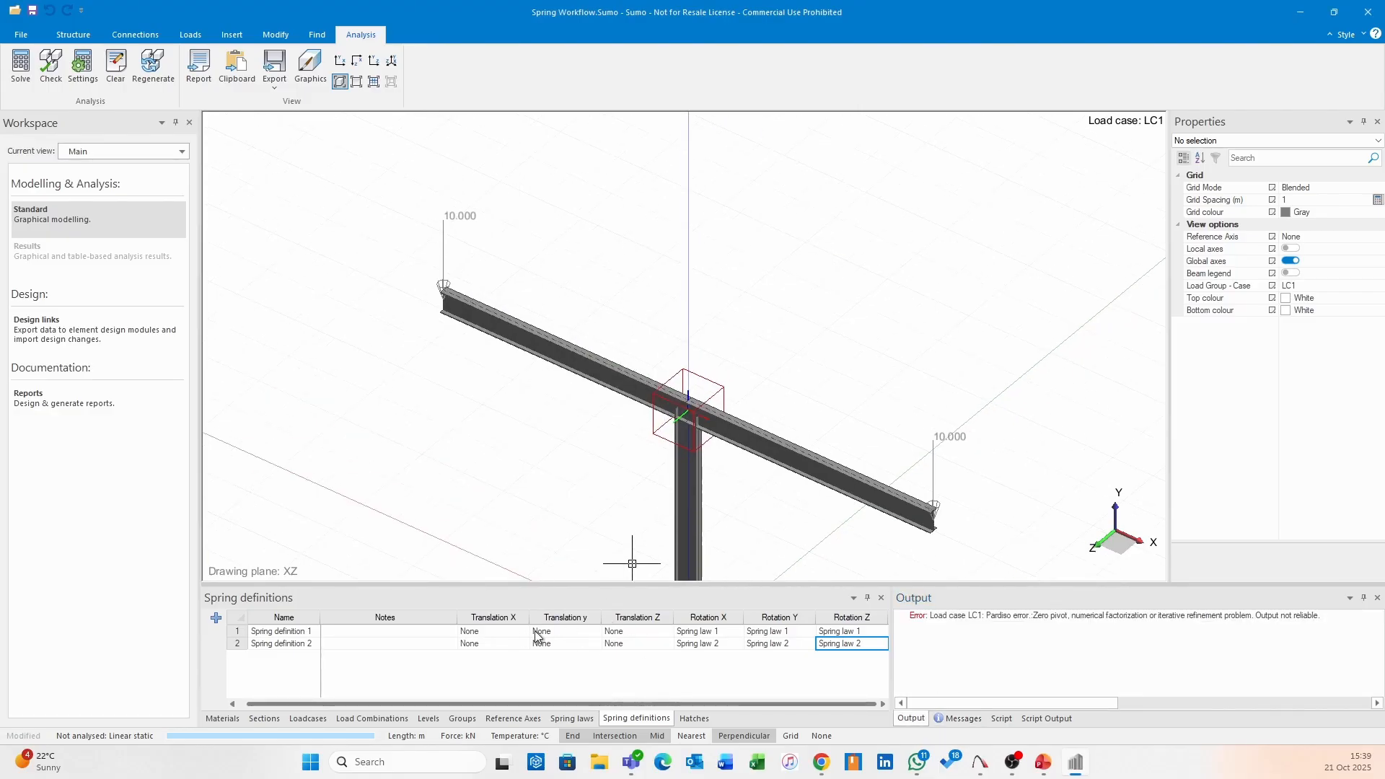
click(572, 719)
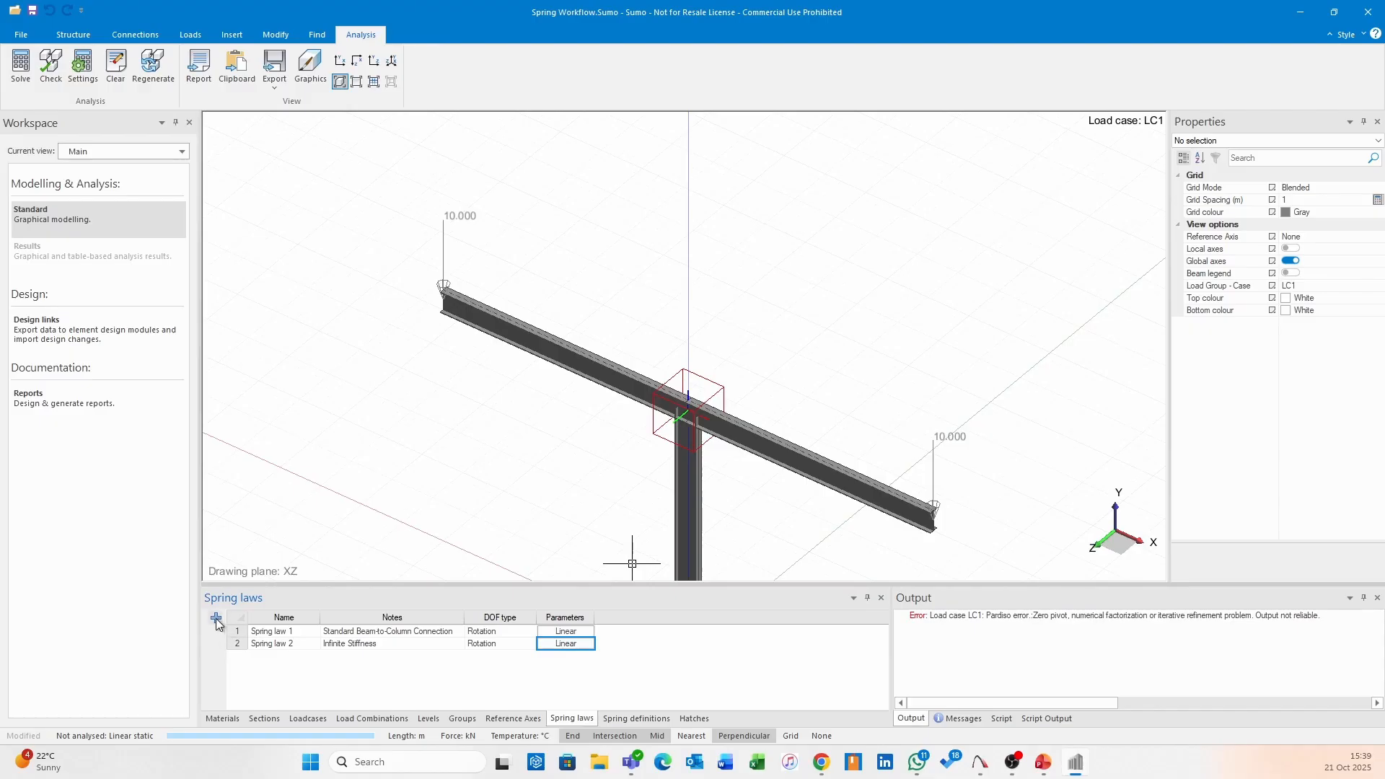
click(372, 656)
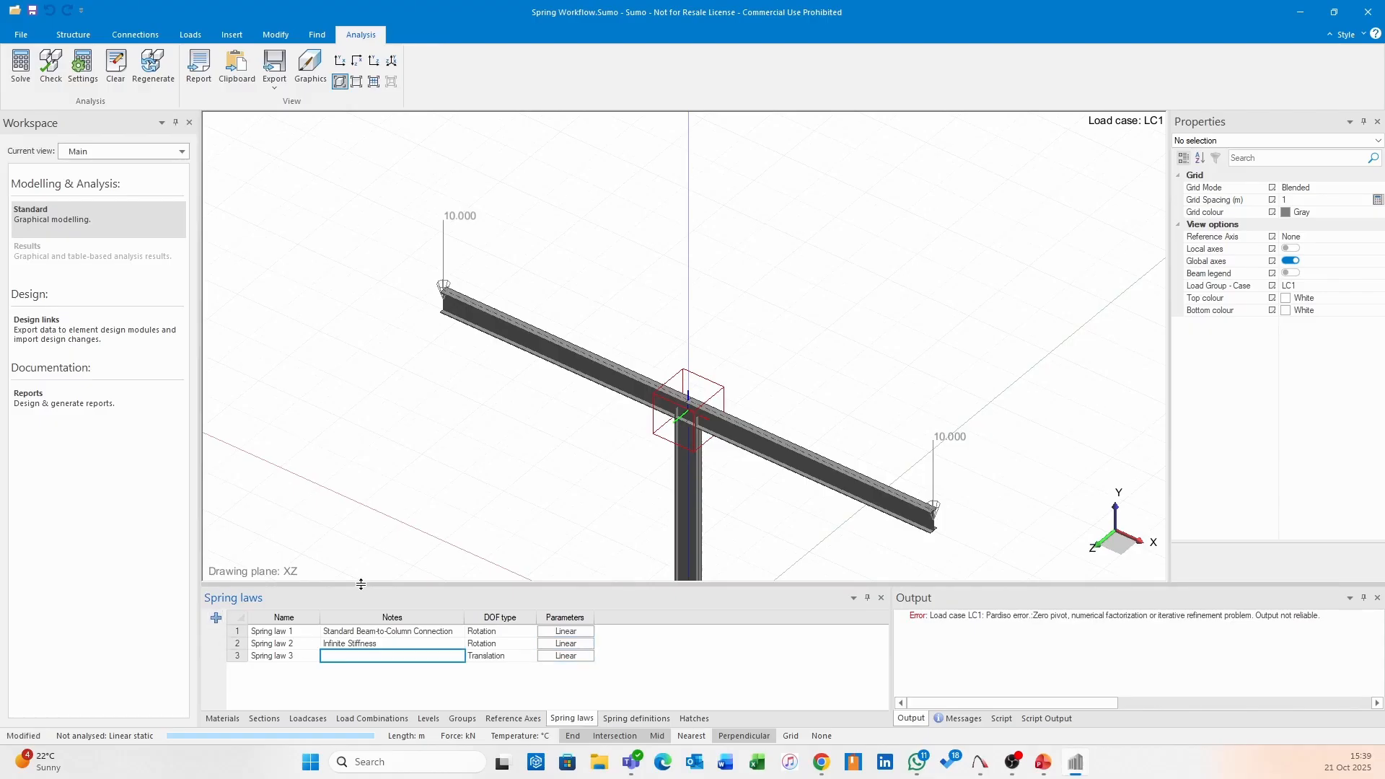
click(352, 645)
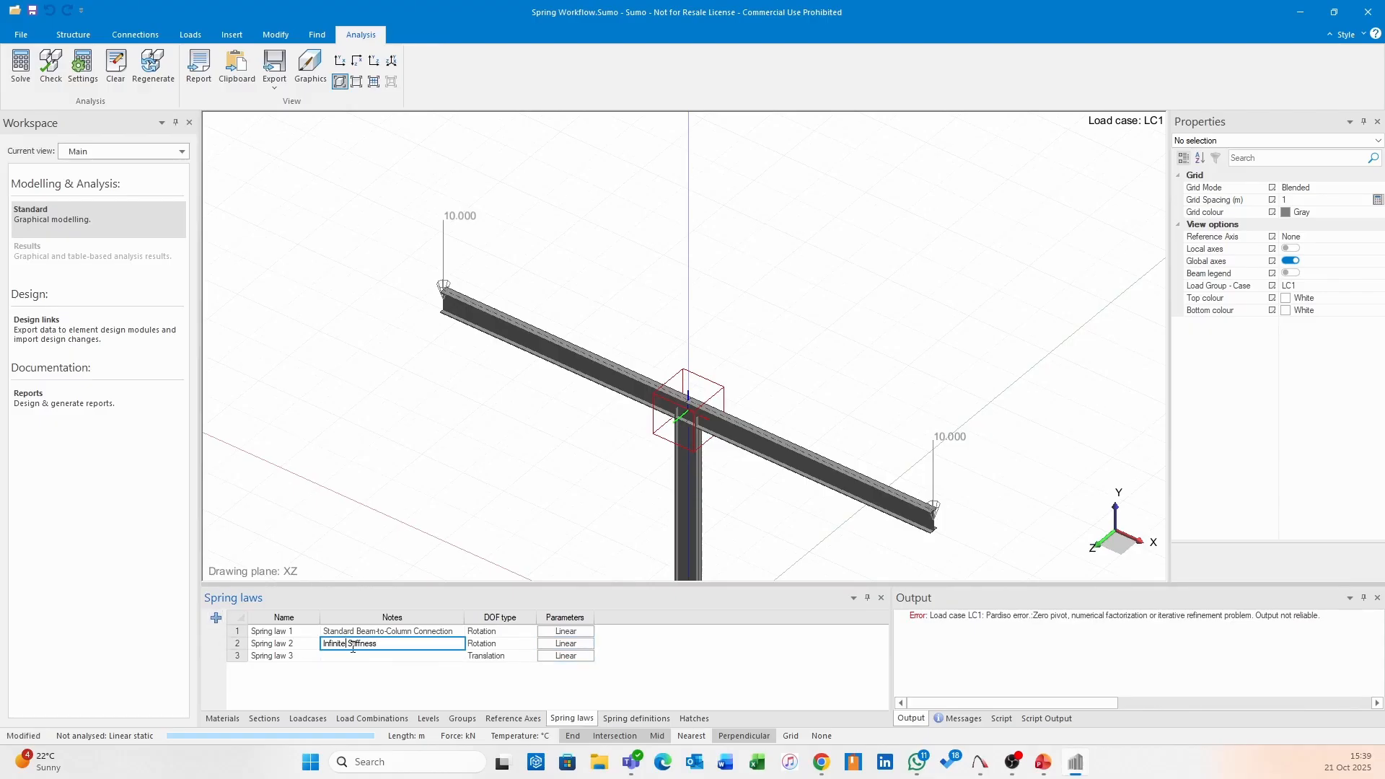
text(Rotational)
click(369, 656)
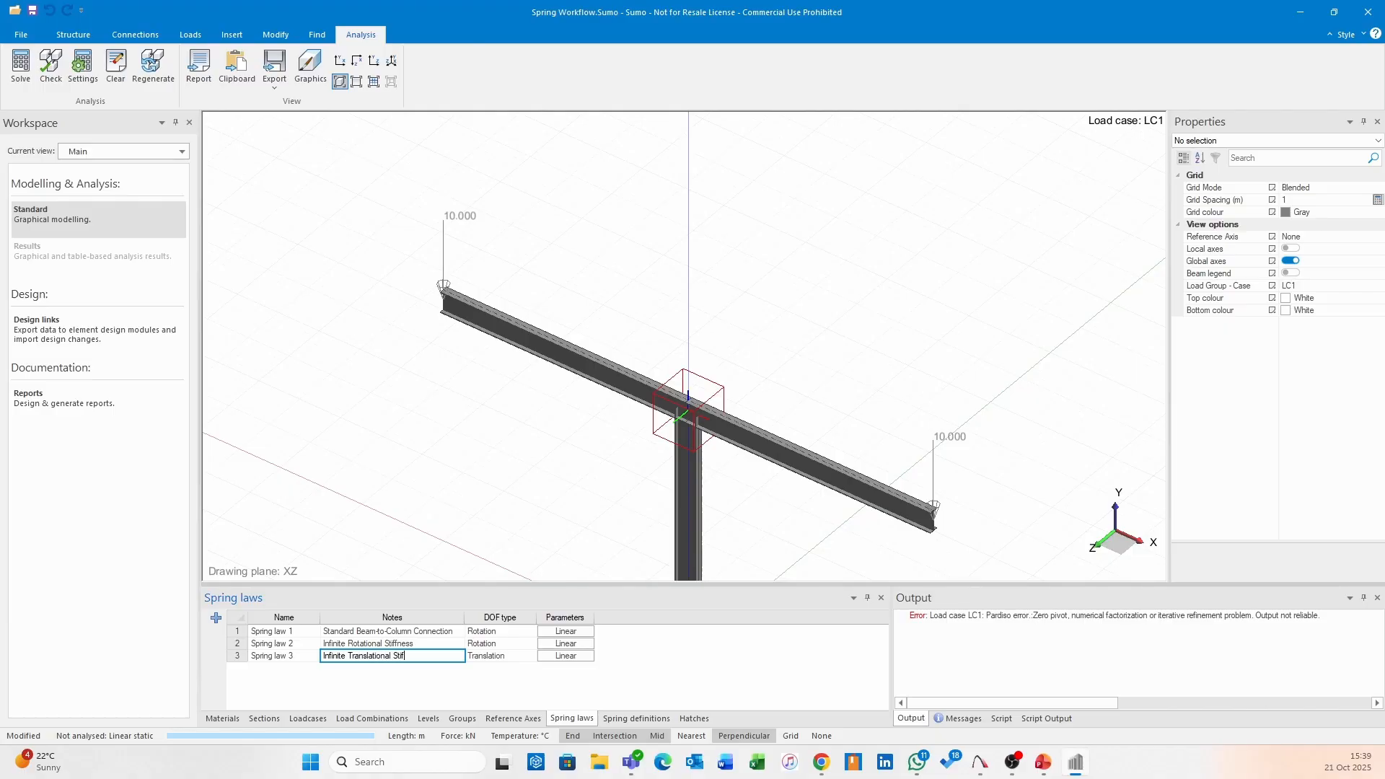
- Set the linear stiffness k1 of Spring law 3 to 10000000 kN/m and accept the spring law
click(581, 660)
click(609, 286)
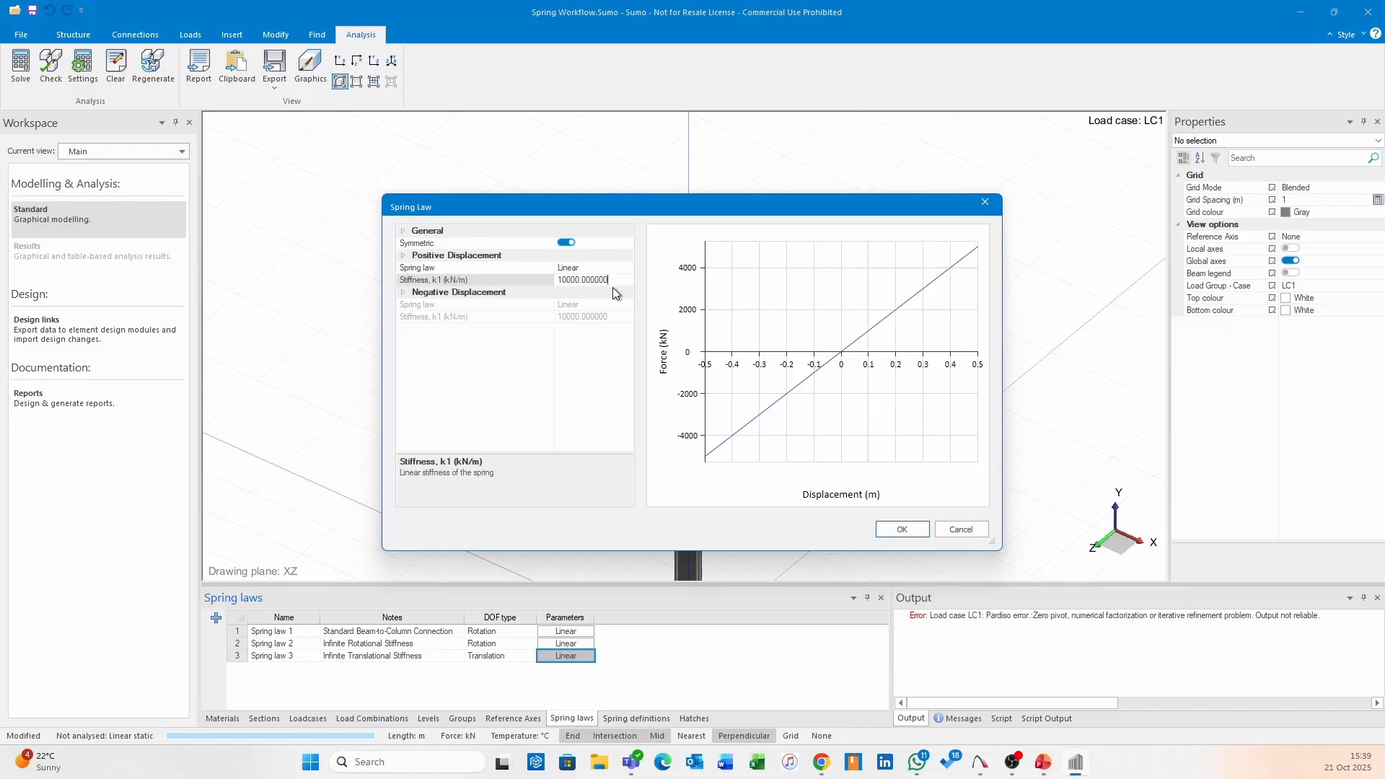
click(612, 287)
drag(611, 282, 556, 282)
text(1000)
click(515, 275)
click(902, 530)
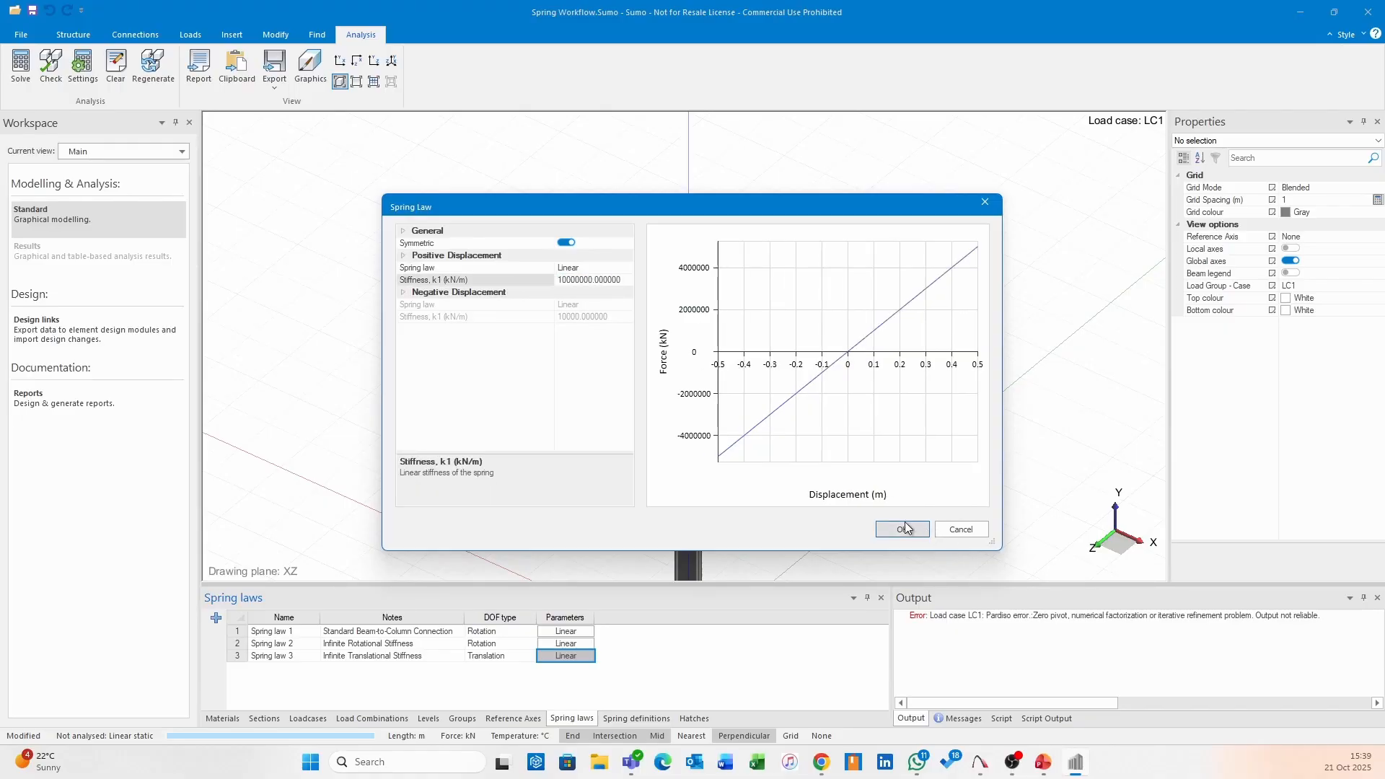
- Assign Spring law 3 to Translation X in both spring definitions
click(646, 717)
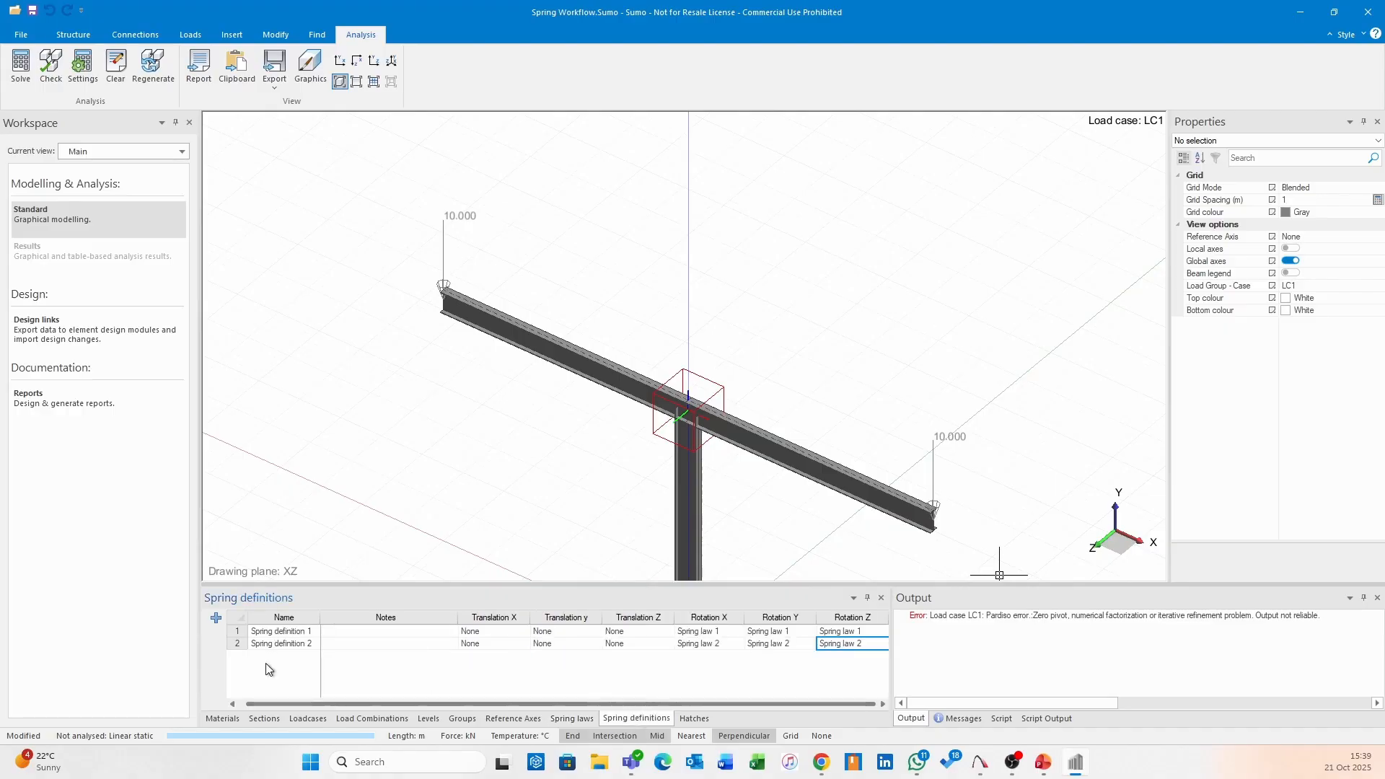
click(494, 632)
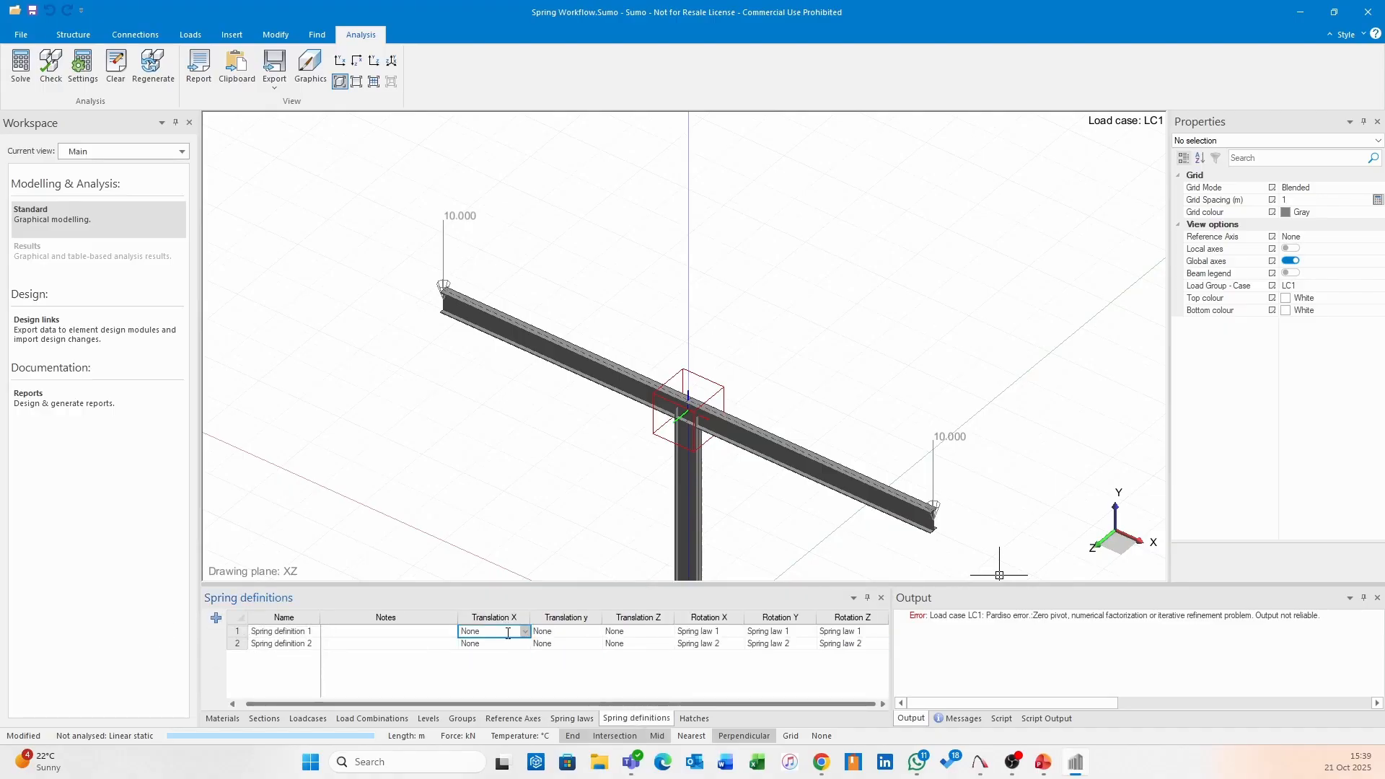
click(525, 631)
click(505, 671)
click(524, 643)
click(505, 685)
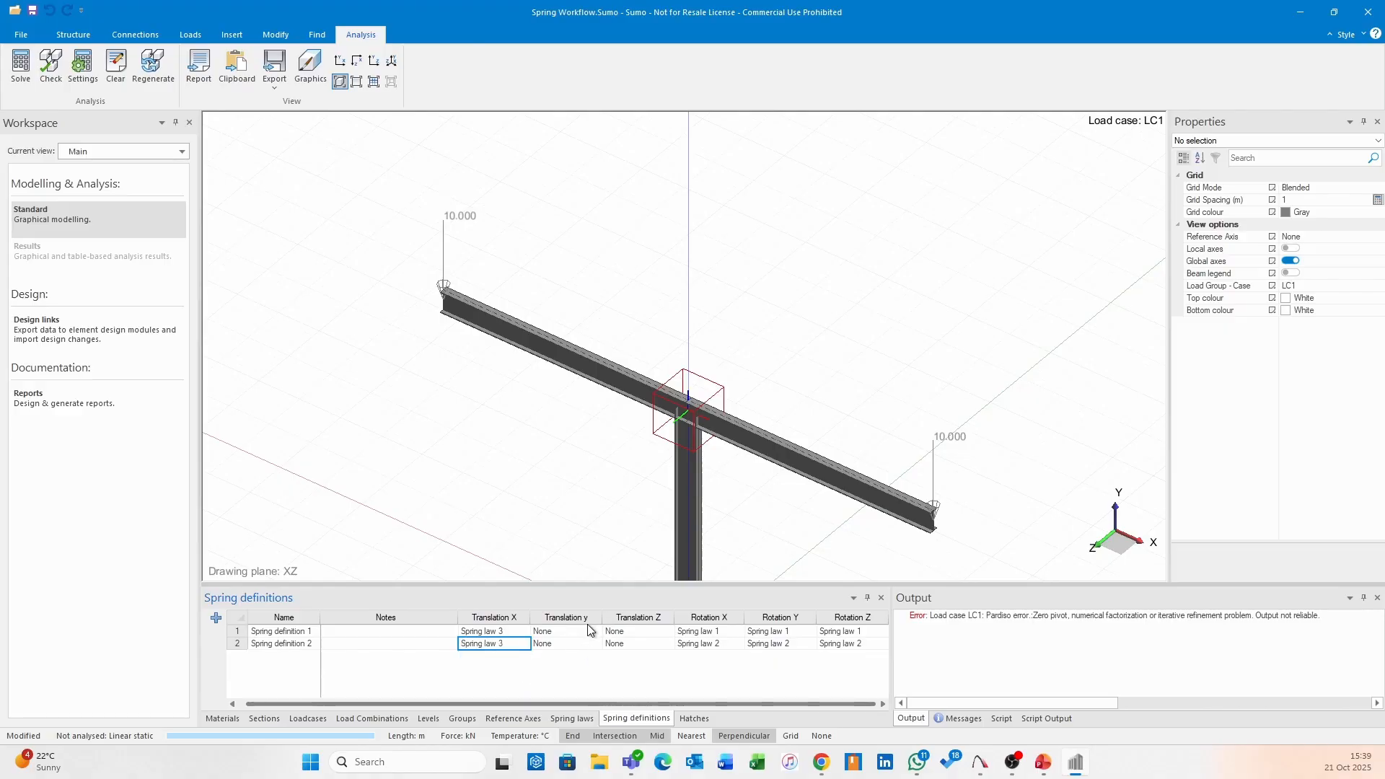
- Assign Spring law 3 to Translation Y in both spring definitions
click(597, 631)
click(597, 632)
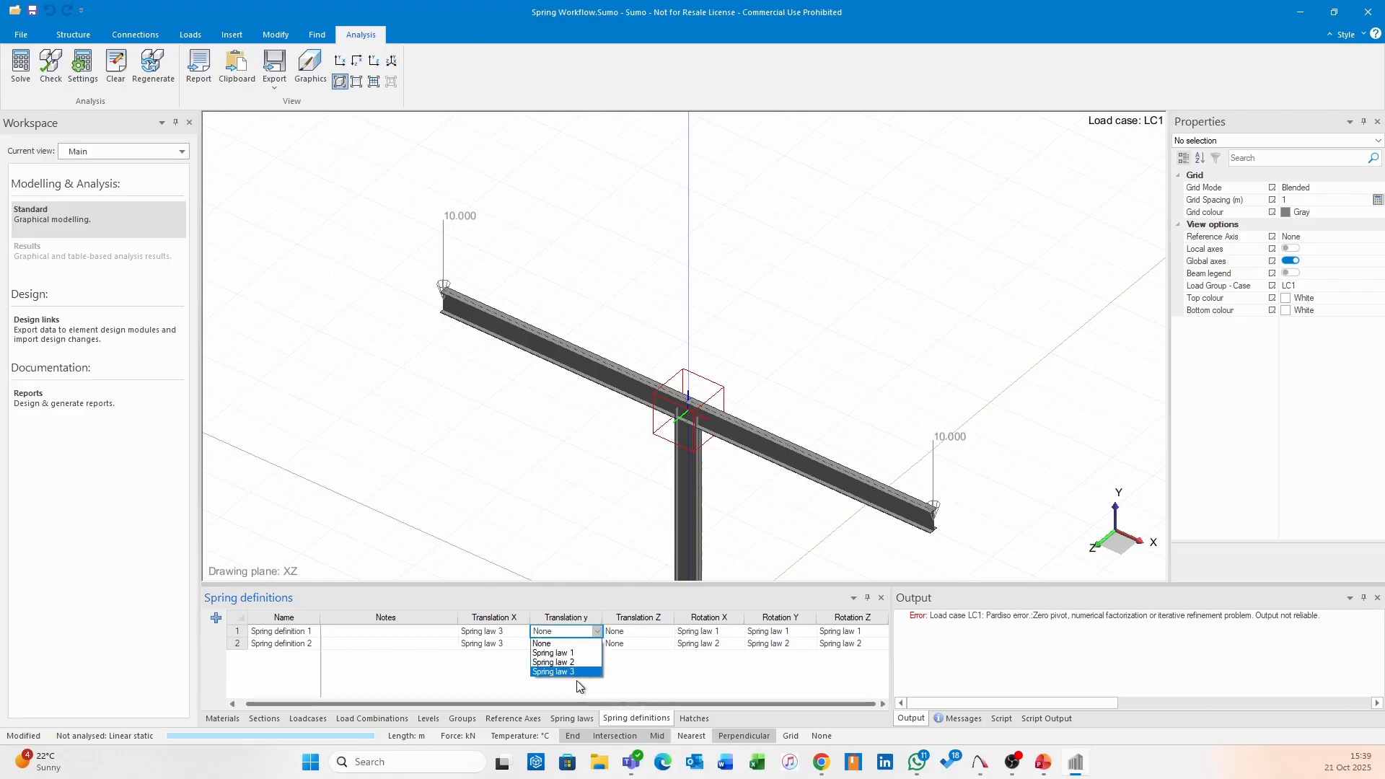
click(570, 681)
click(597, 645)
click(598, 644)
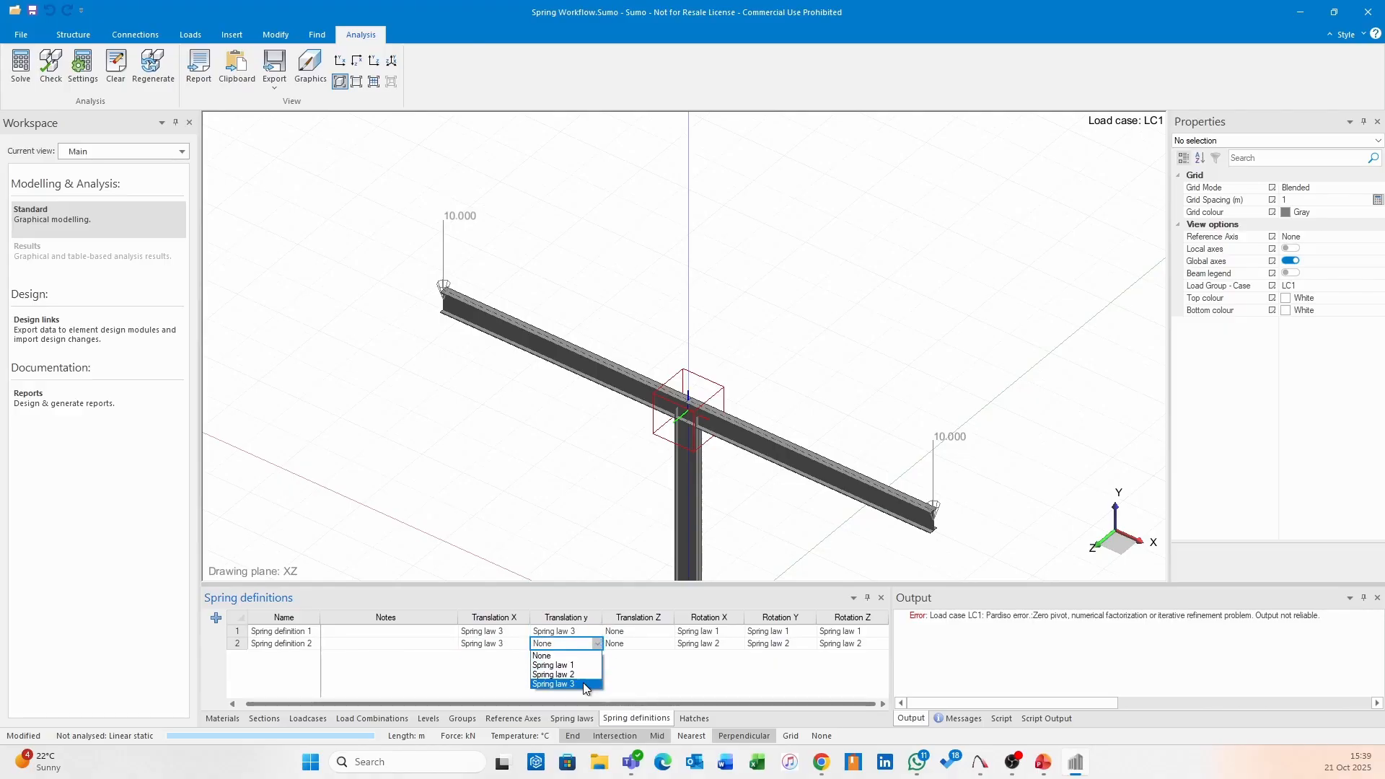
click(583, 683)
- Assign Spring law 3 to Translation Z in both spring definitions
click(638, 631)
click(669, 631)
click(628, 672)
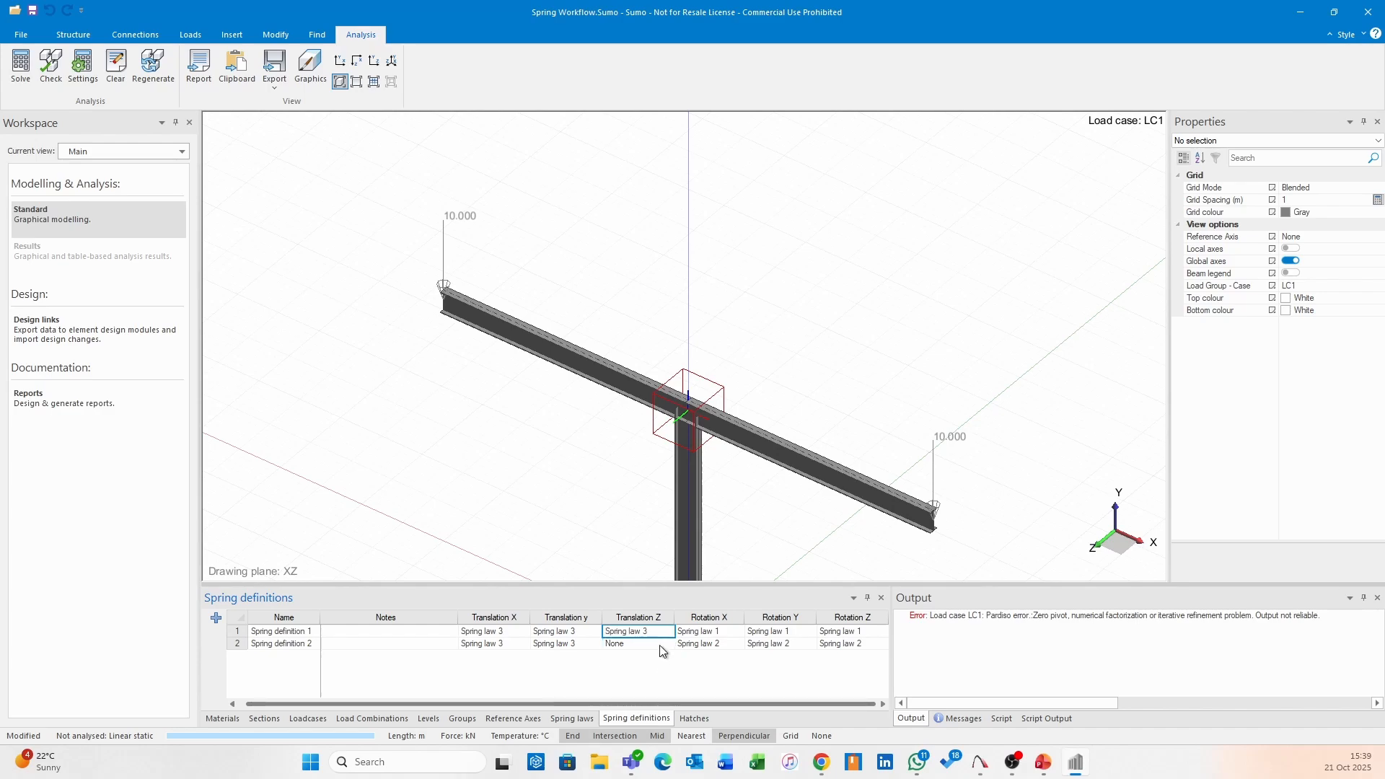
click(639, 644)
click(670, 644)
click(639, 684)
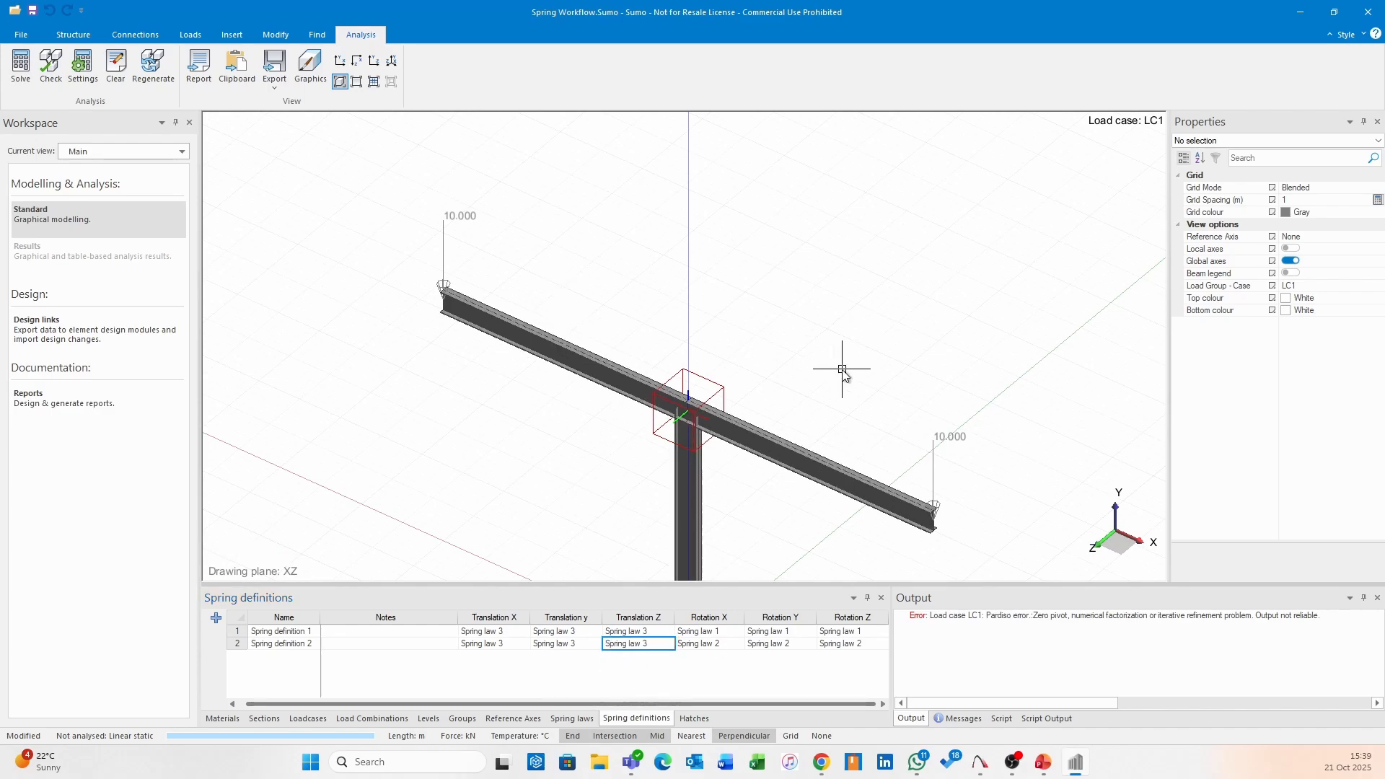
- Solve the model with the updated spring definitions, saving the changes and continuing past the warning
scroll(838, 371, down, 3)
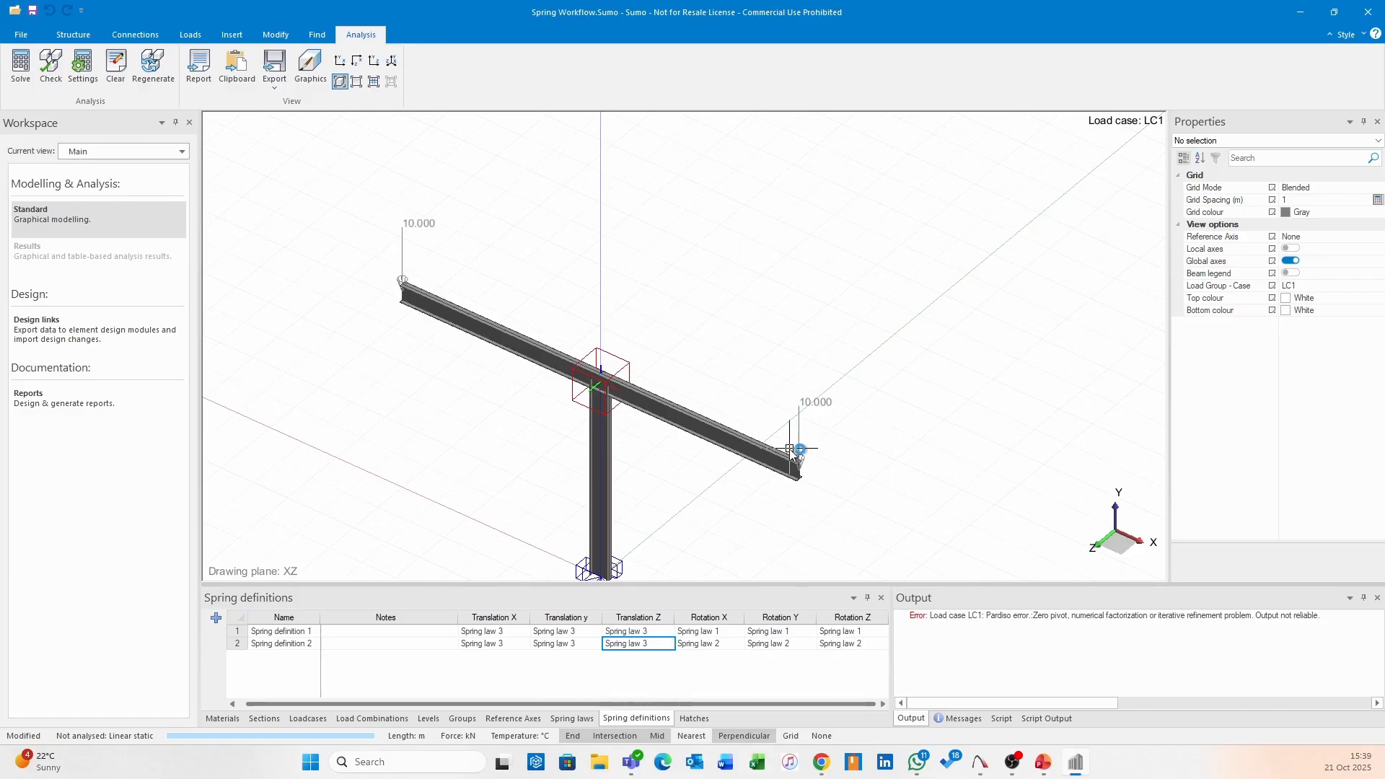
click(22, 76)
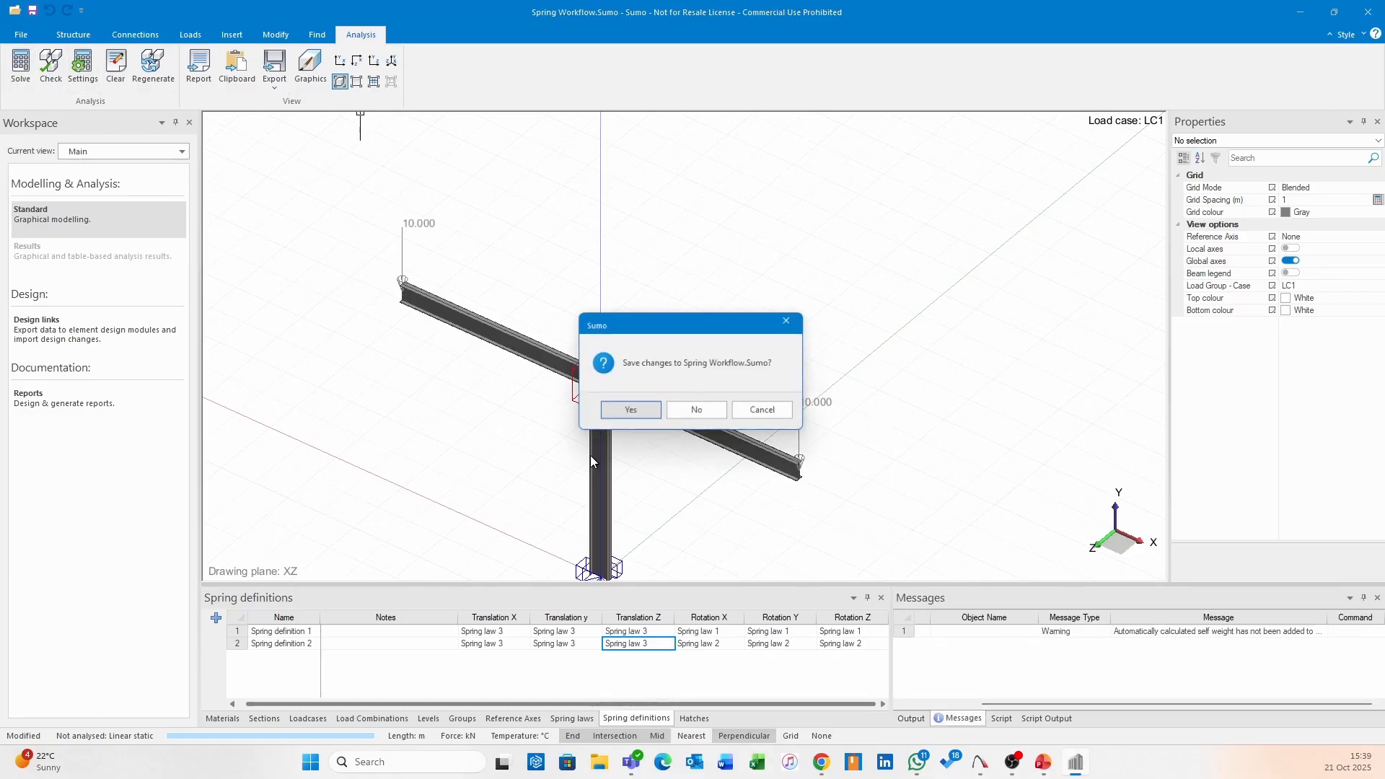
click(628, 408)
click(687, 379)
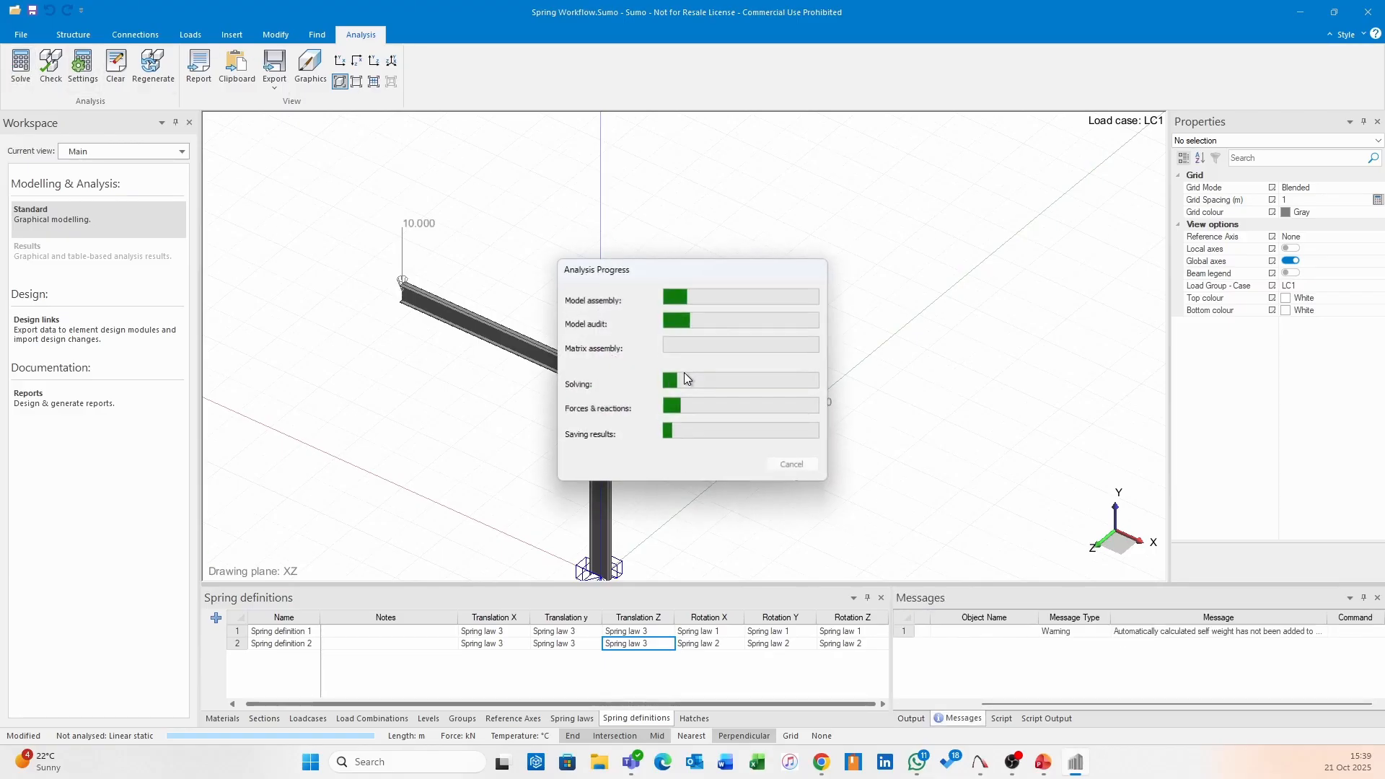
- Open the analysis results, animate the displaced shape under LC1 and inspect the node displacements at both beam ends
click(90, 257)
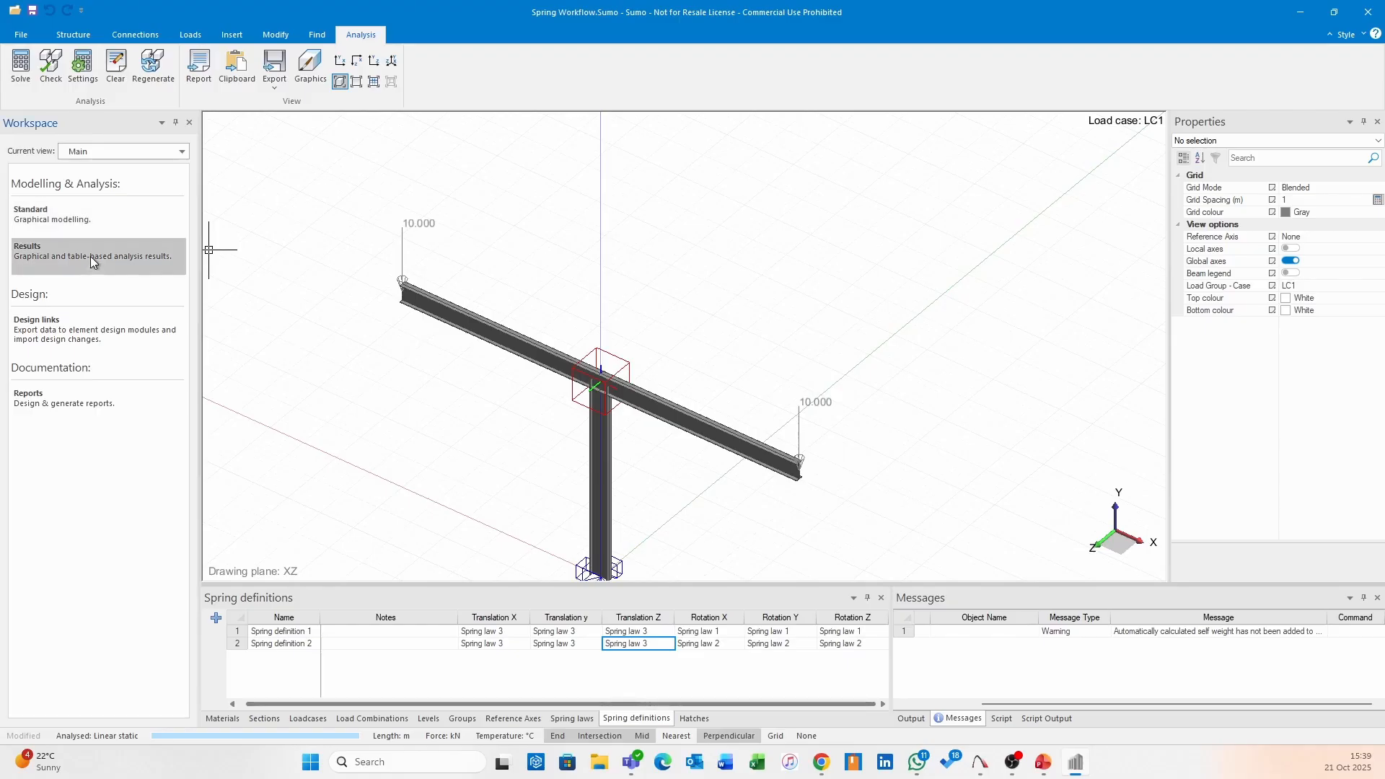
shift+middle_drag(706, 343, 743, 311)
click(762, 70)
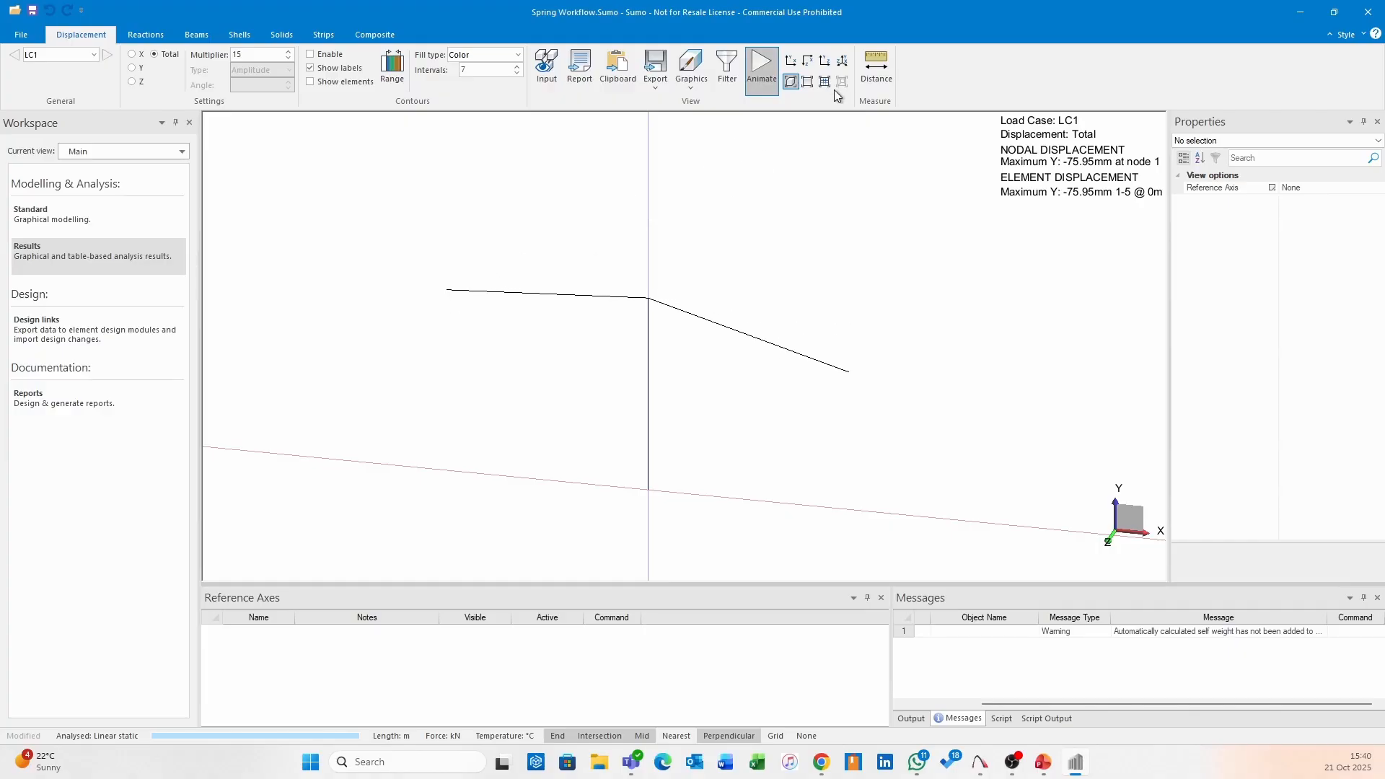
click(762, 70)
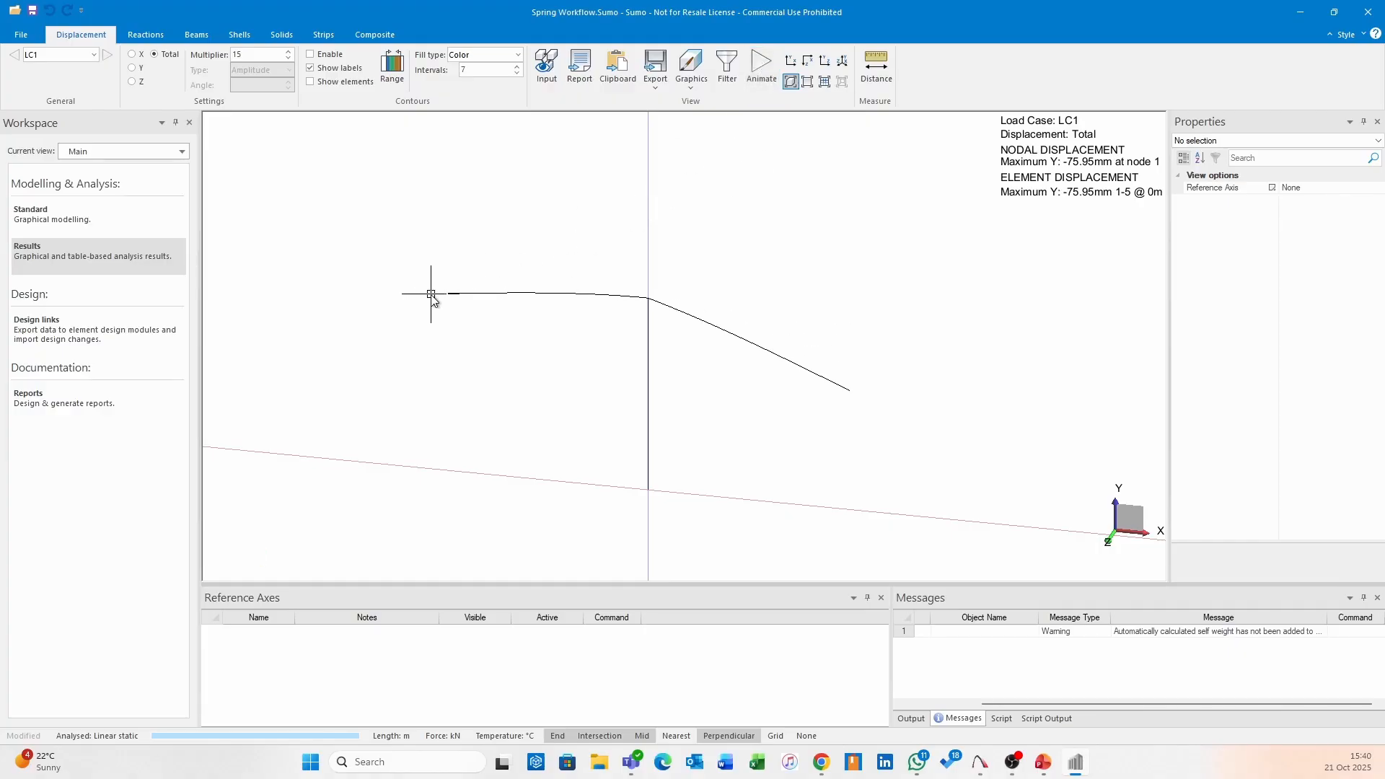
mouse_move(448, 298)
mouse_move(850, 390)
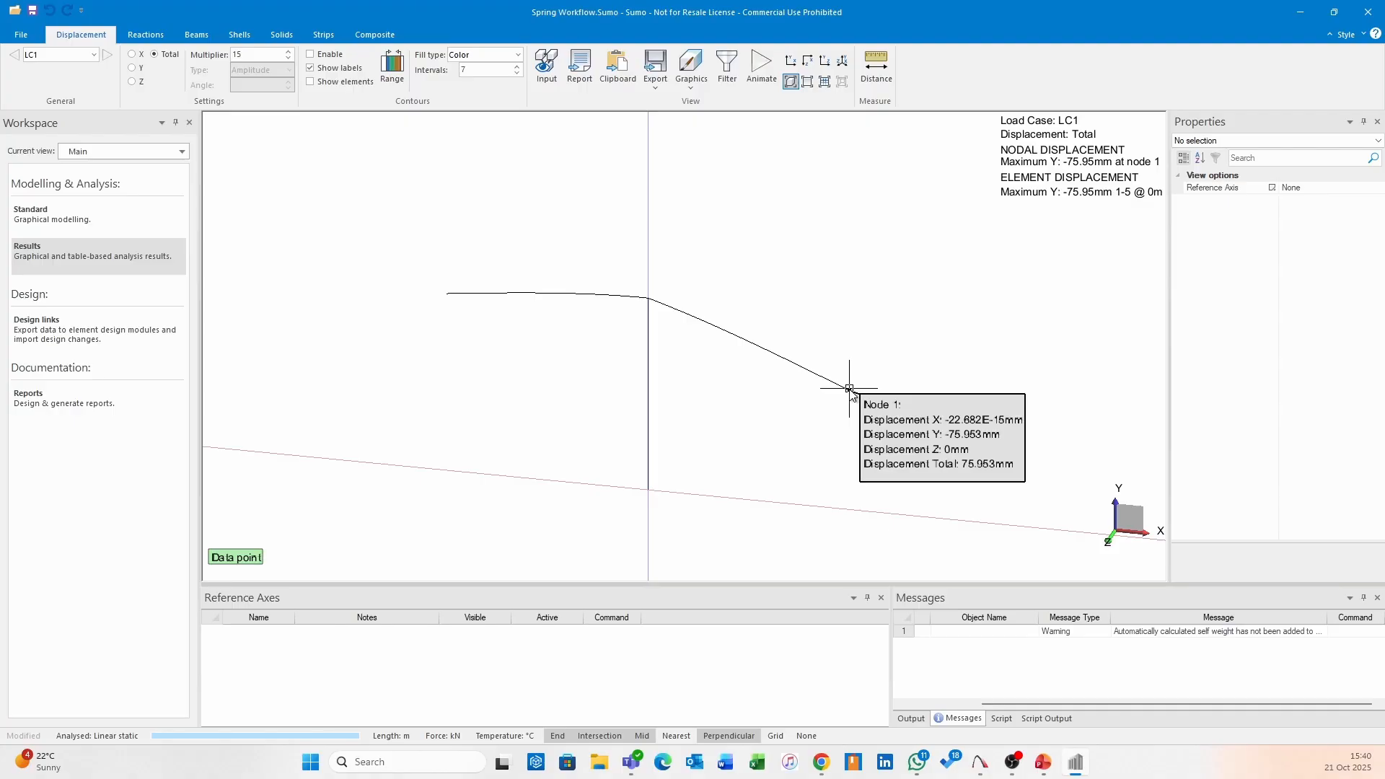
click(768, 71)
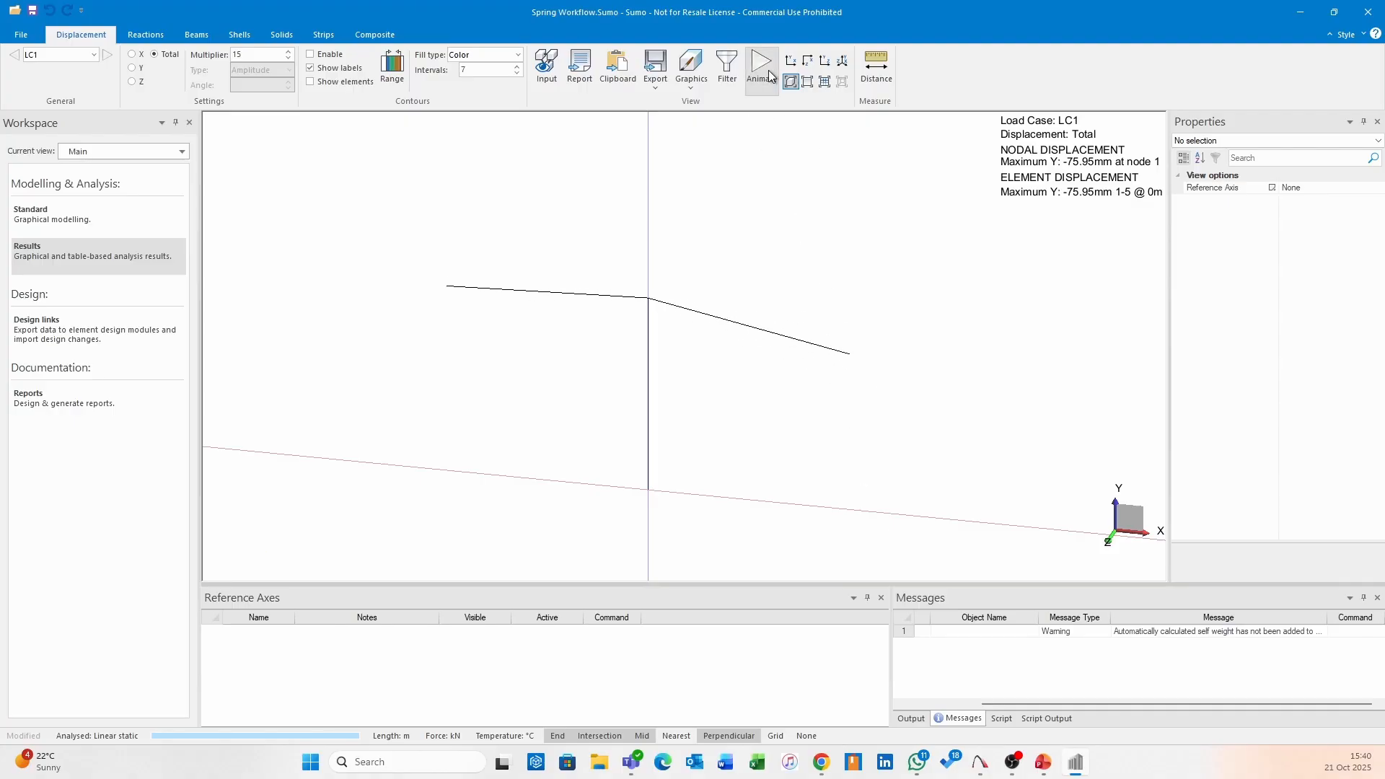
- Return to graphical modelling and delete the point spring at the top of the column
click(116, 219)
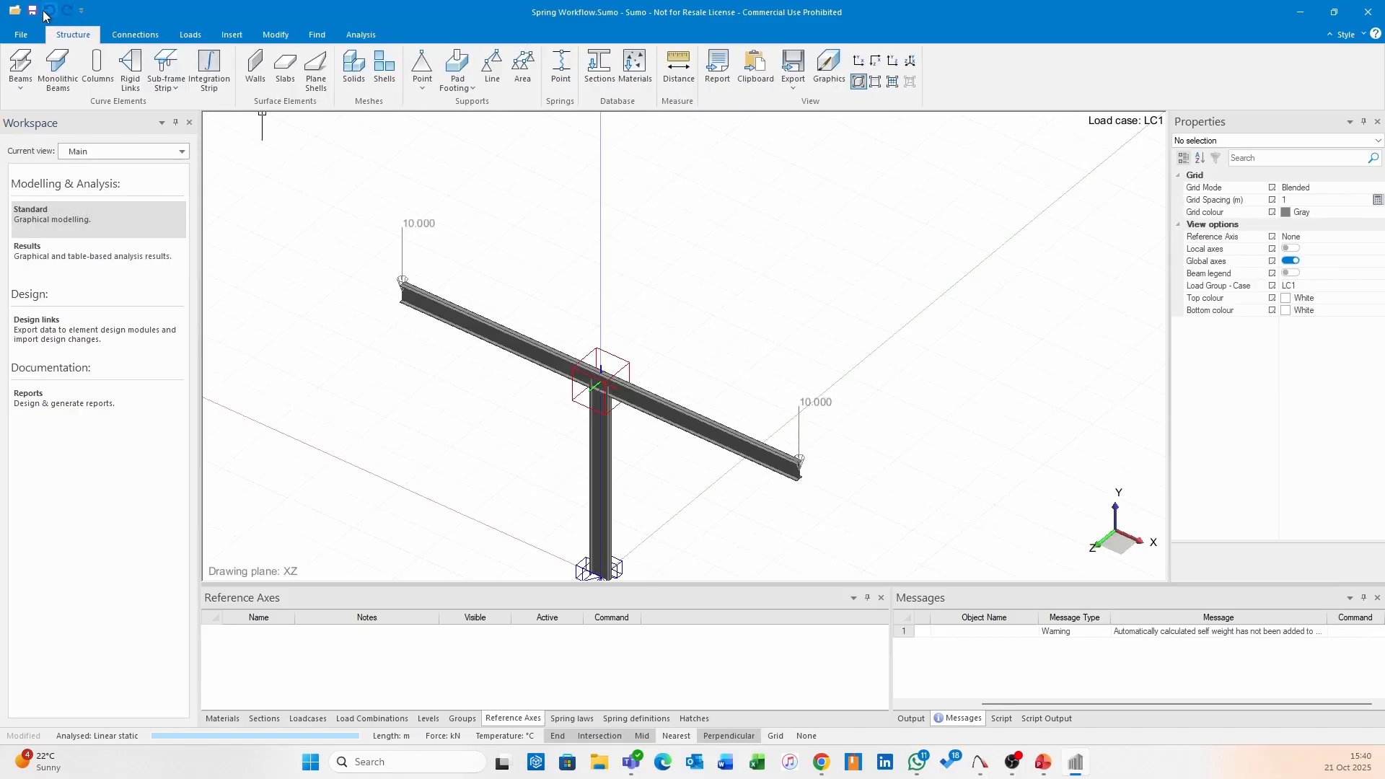
click(598, 374)
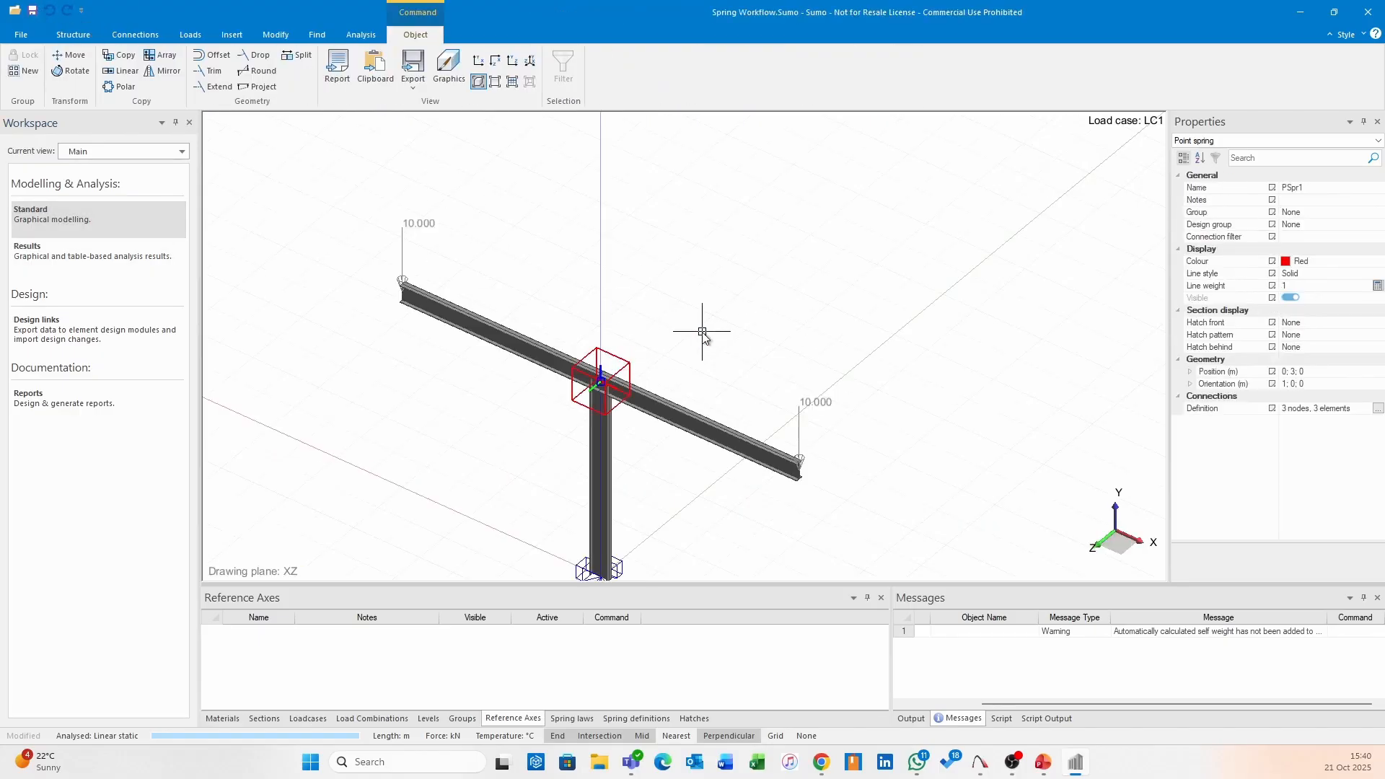
key(Delete)
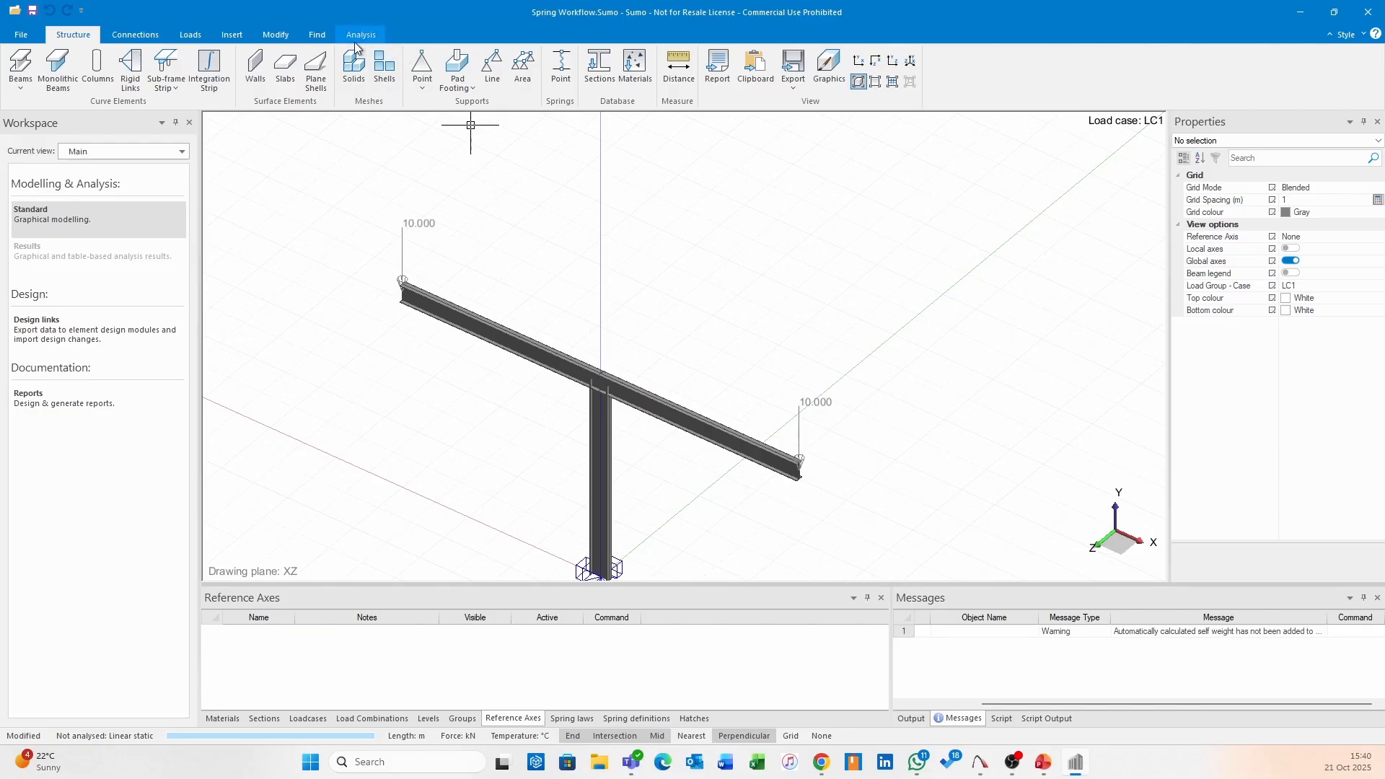
- Solve the frame without the point spring, saving the changes and continuing past the warning
click(360, 36)
click(20, 64)
click(638, 414)
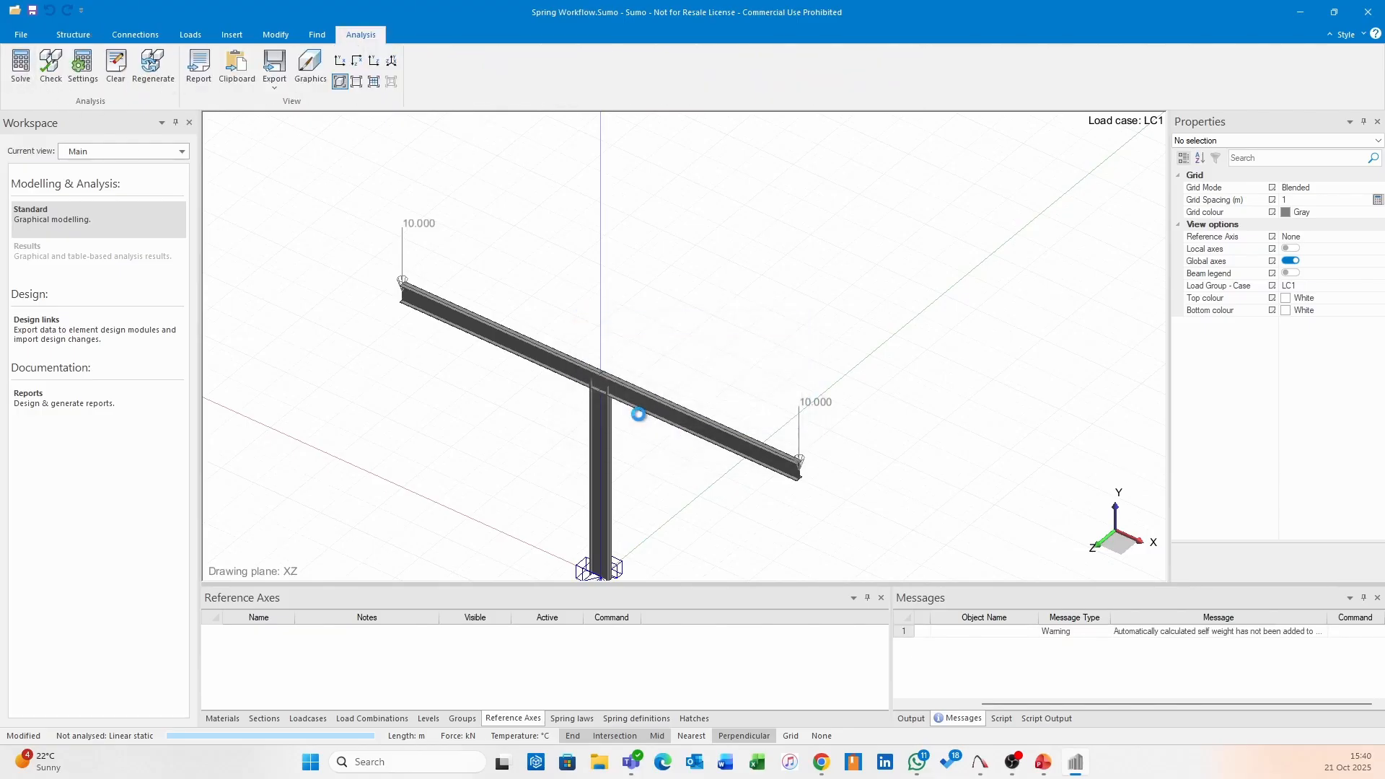
click(644, 365)
- Examine the animated total displacement of the frame without the spring, and return to graphical modelling
click(133, 265)
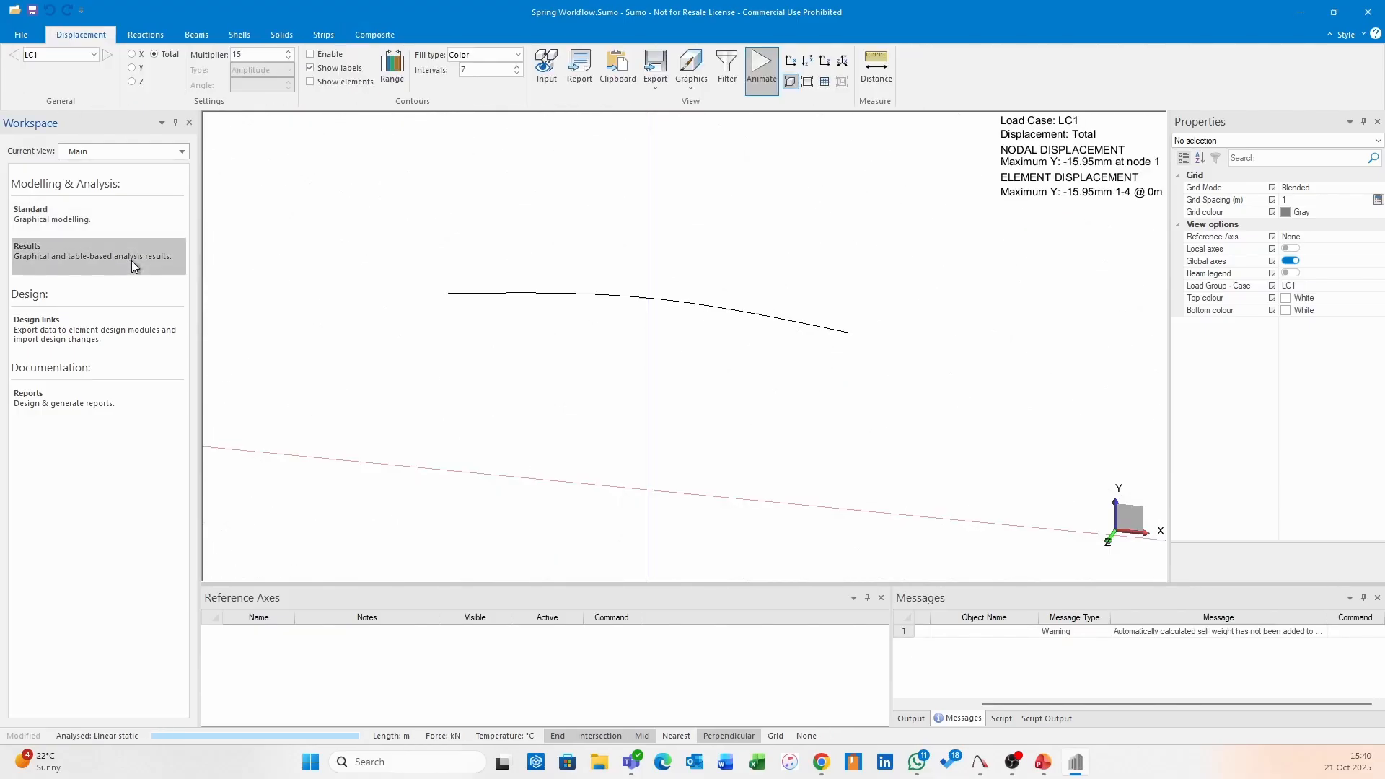
click(761, 70)
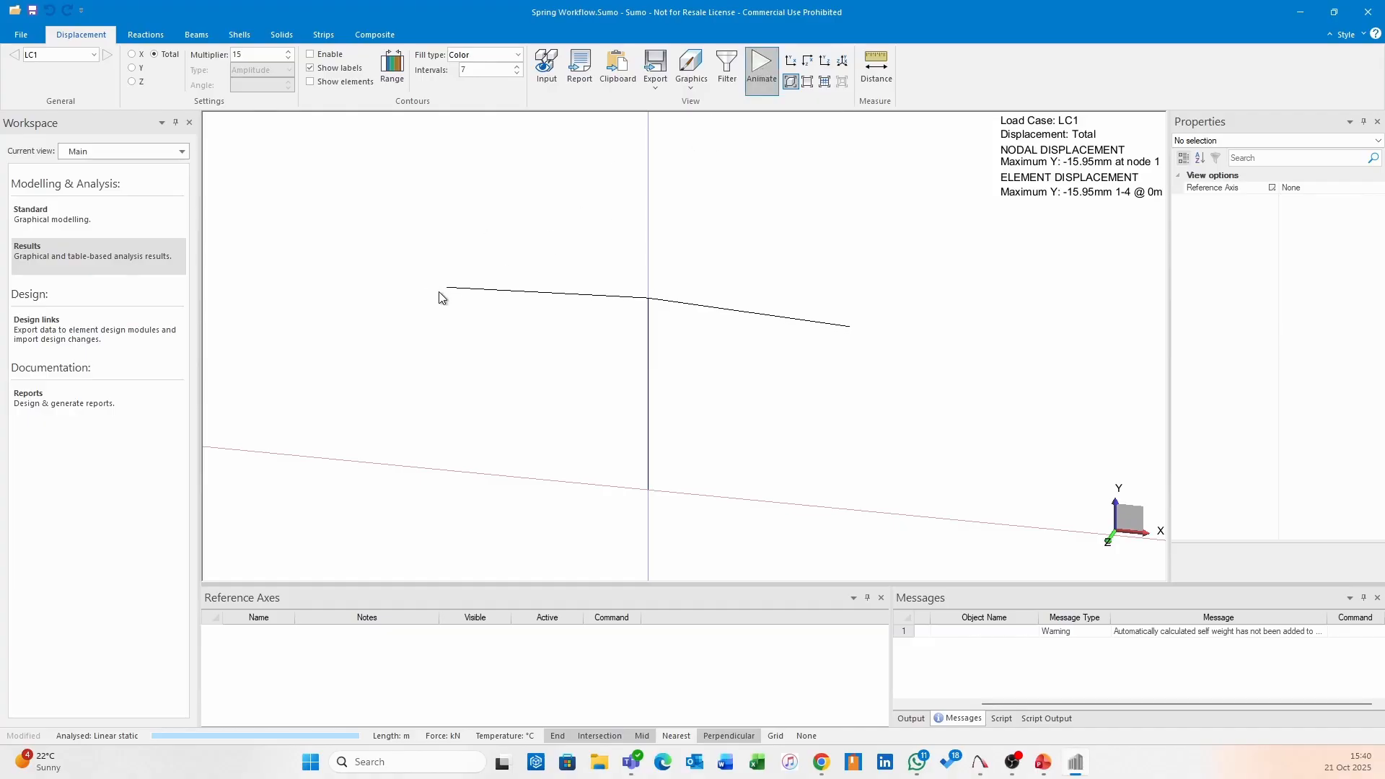
click(114, 228)
scroll(864, 374, down, 1)
middle_drag(809, 449, 709, 409)
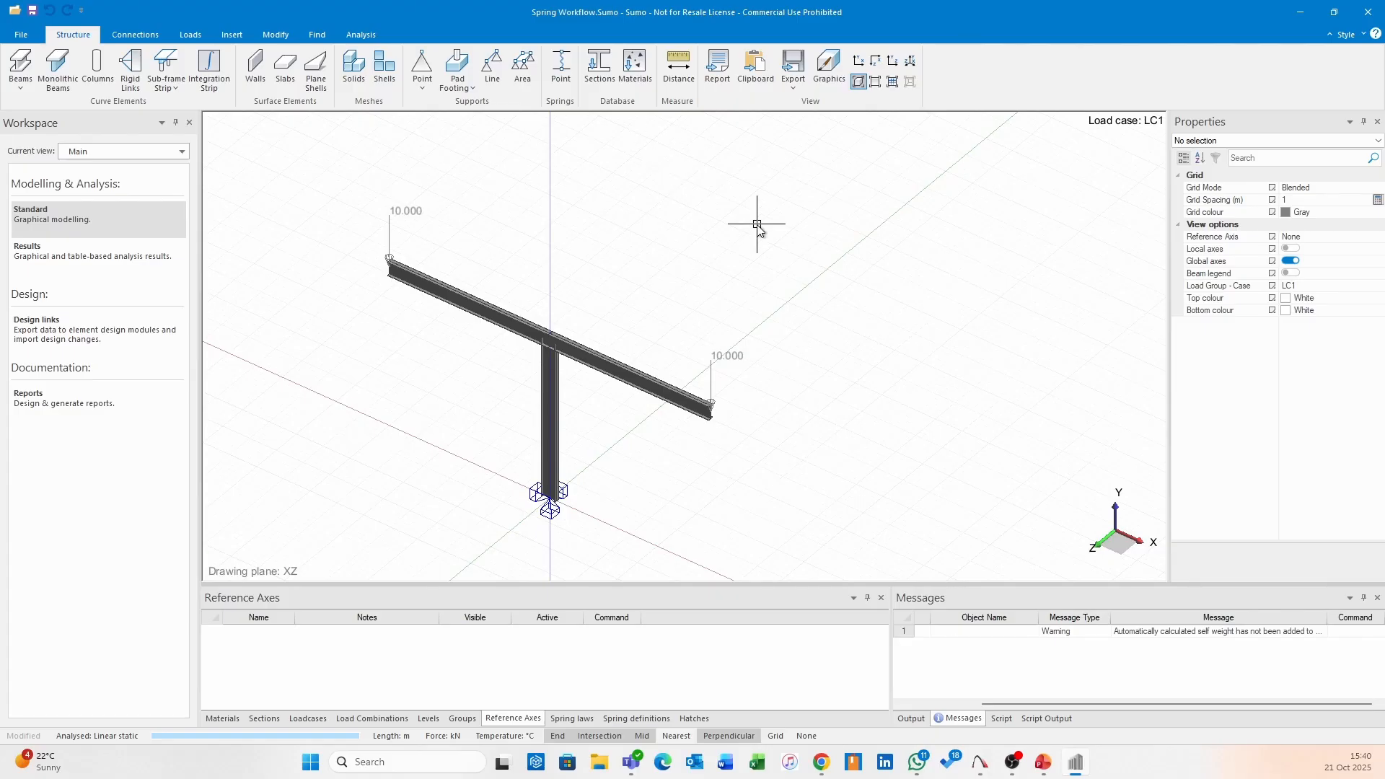
middle_drag(636, 206, 694, 203)
scroll(694, 202, down, 1)
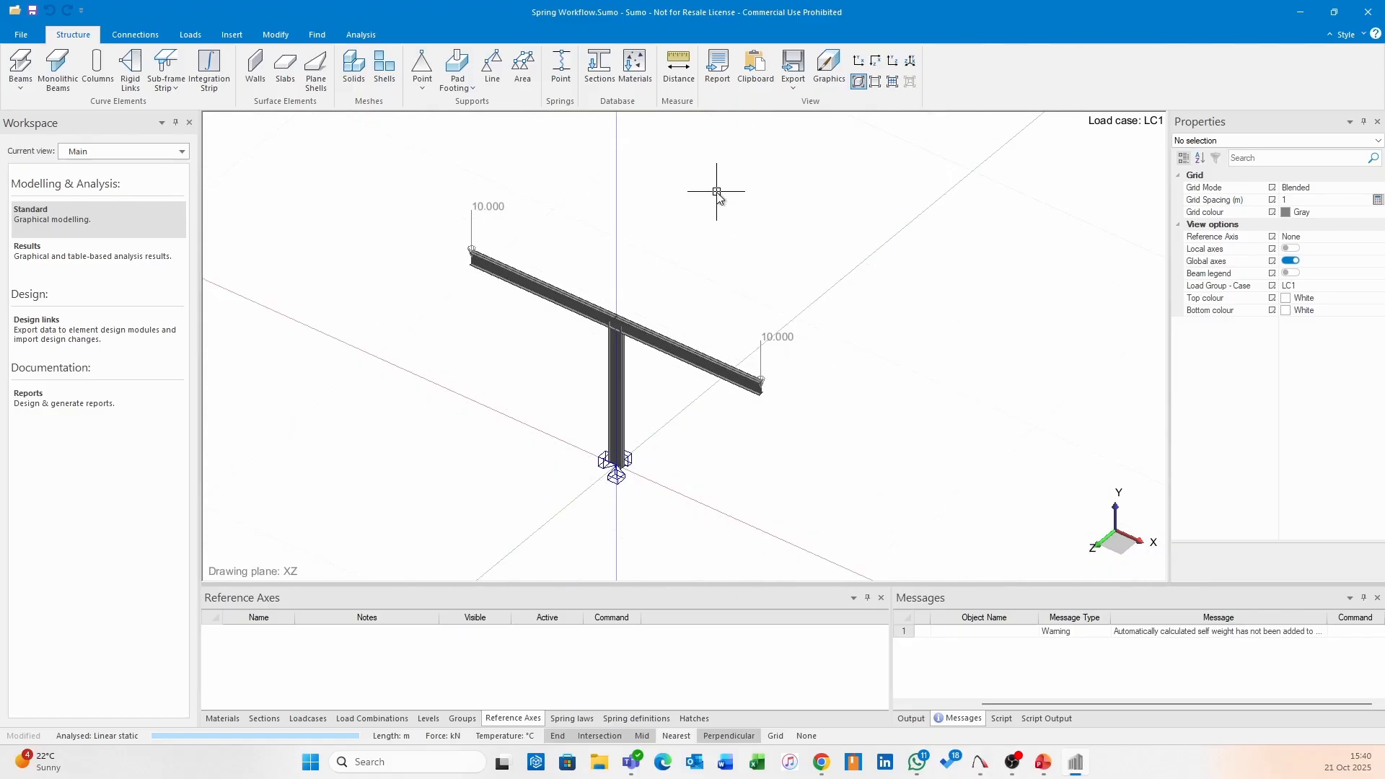